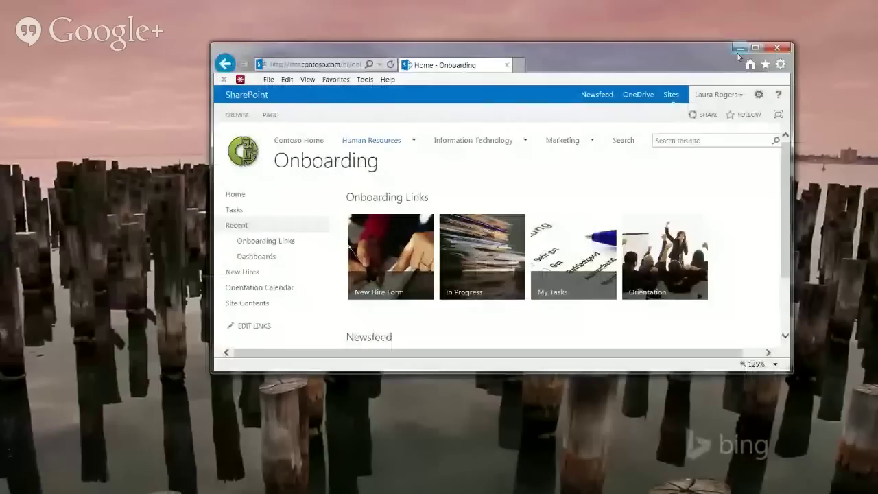
# Step: Maximize the Internet Explorer window so the Onboarding home page's four tiles fill the screen
pyautogui.click(753, 48)
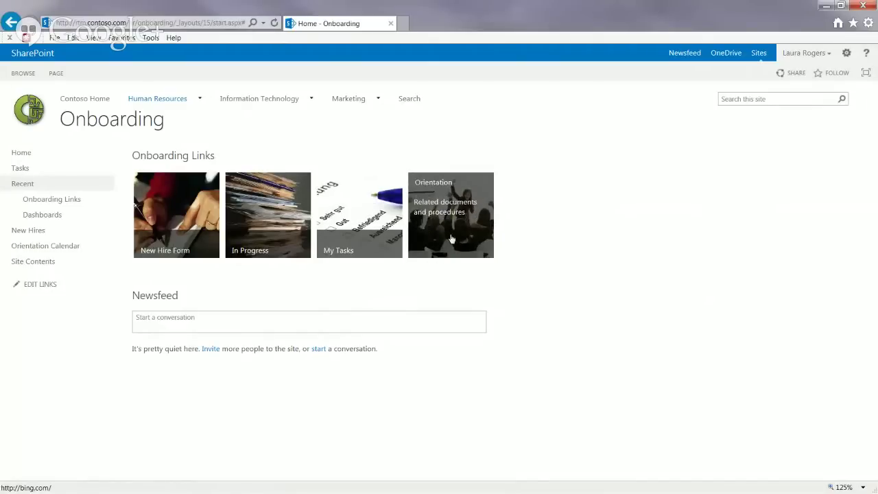
# Step: On the New Hire Form, enter the hire's first and last name, department Sales and job title Salesperson
pyautogui.click(176, 203)
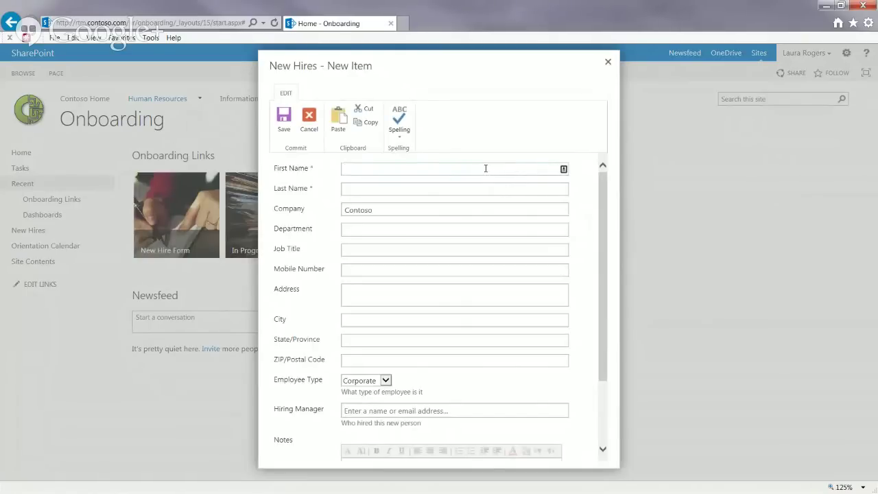
pyautogui.press('Tab')
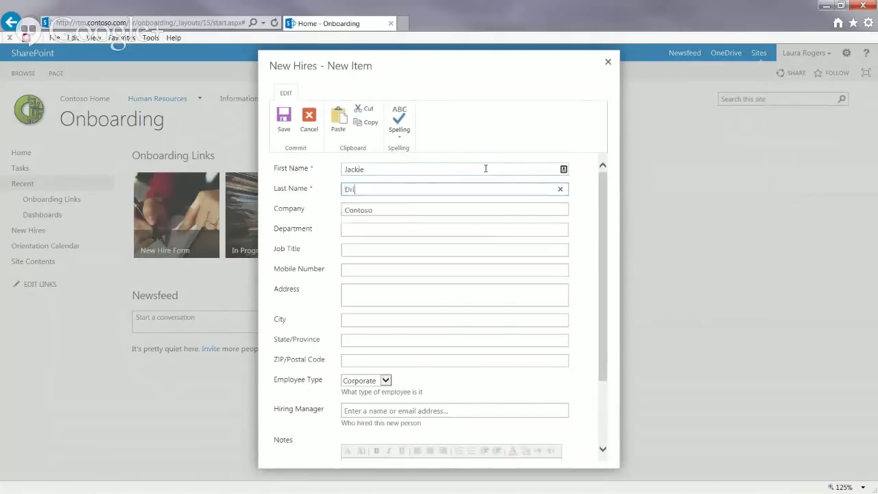
pyautogui.press('Tab')
pyautogui.press('Tab')
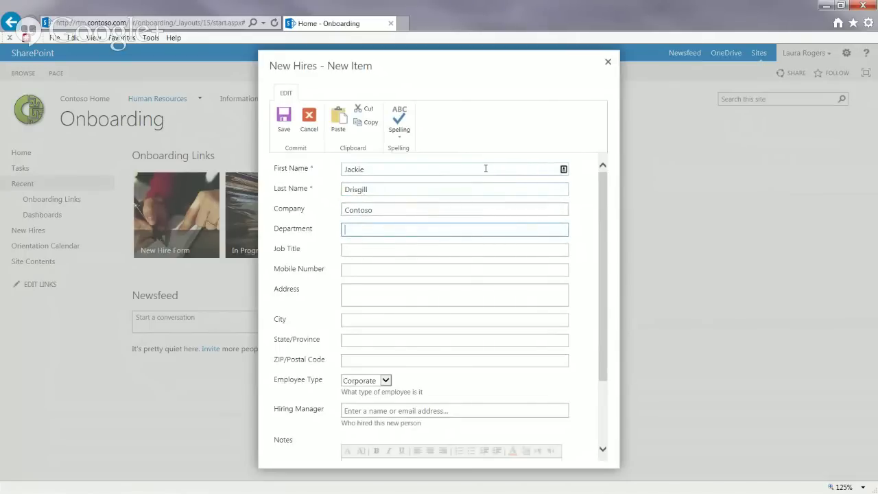
pyautogui.write('Sales')
pyautogui.click(429, 251)
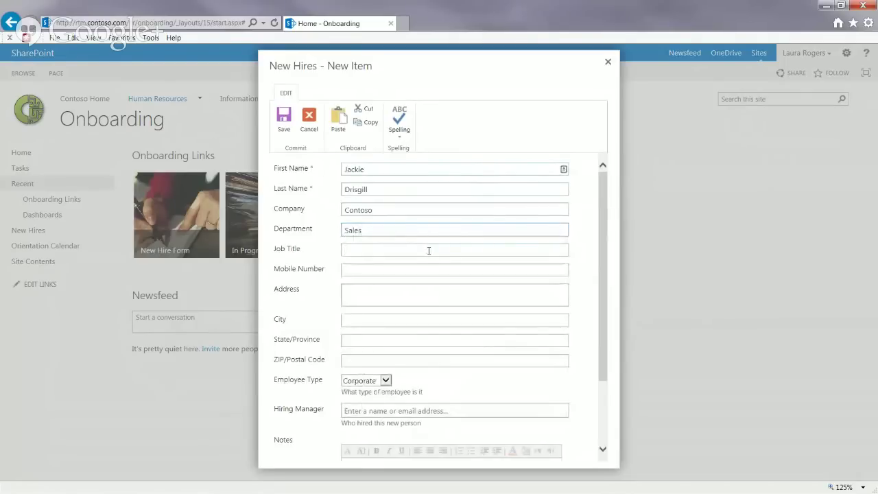
pyautogui.write('Salesp')
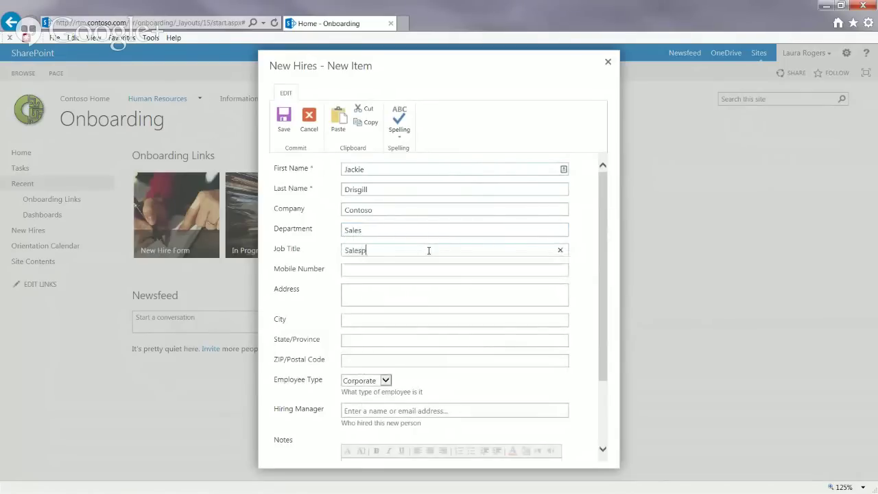
pyautogui.write('erson')
pyautogui.press('Tab')
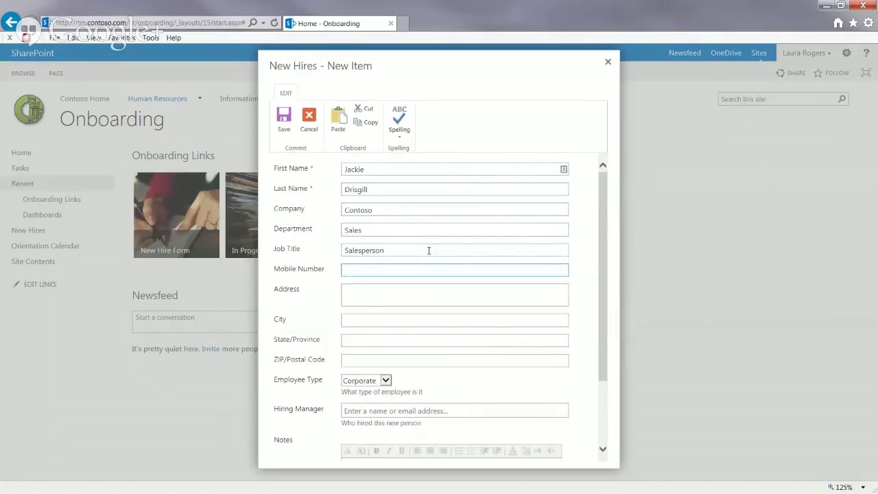
# Step: Set city to Orlando and state to FL, keeping Corporate as the employee type
pyautogui.click(412, 319)
pyautogui.write('Orlando')
pyautogui.press('Tab')
pyautogui.write('FL')
pyautogui.press('Tab')
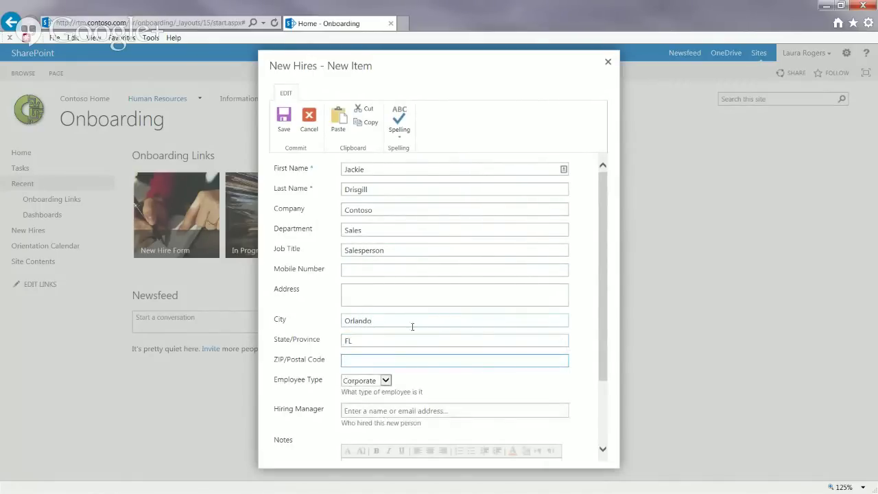
pyautogui.scroll(-2, 605, 347)
pyautogui.click(367, 315)
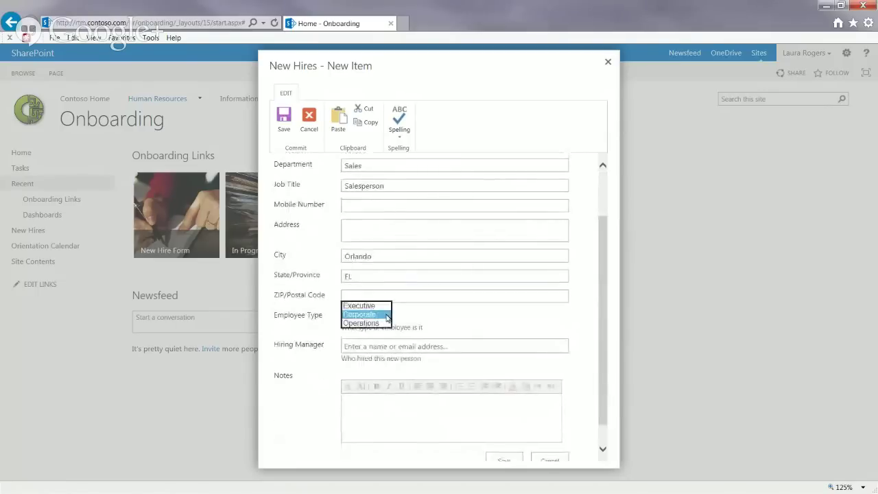
pyautogui.click(417, 324)
pyautogui.click(385, 316)
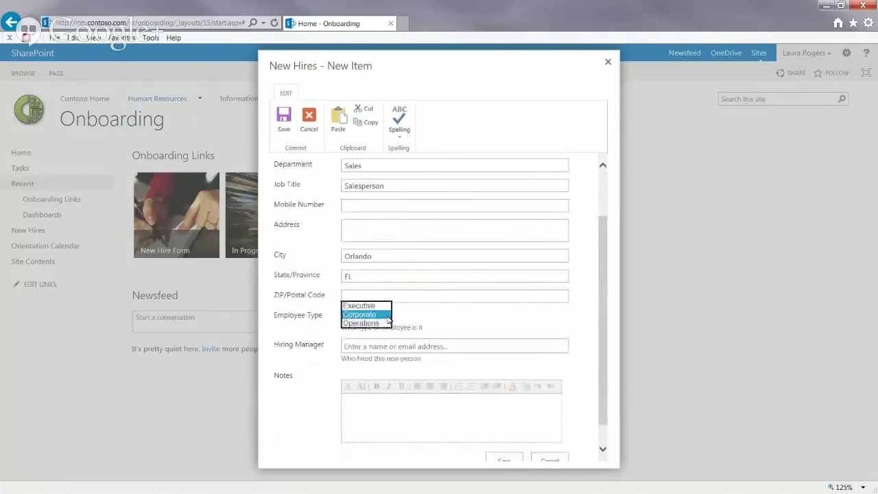
pyautogui.click(384, 315)
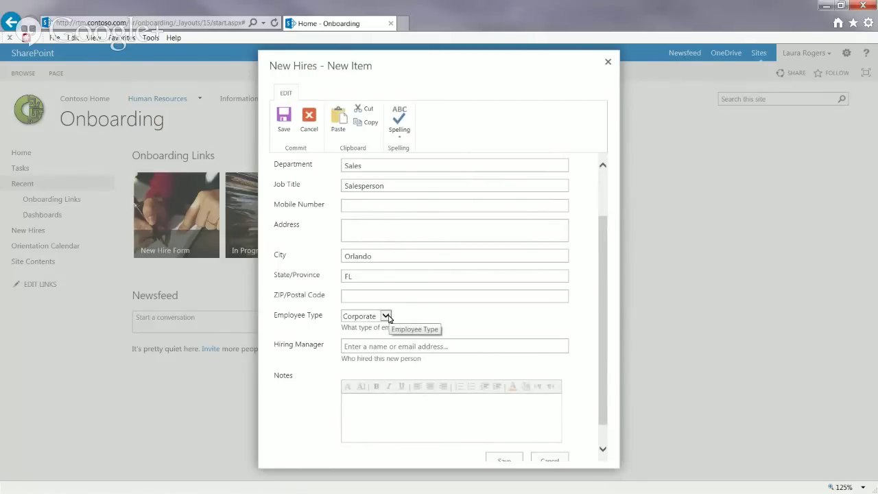
pyautogui.click(384, 314)
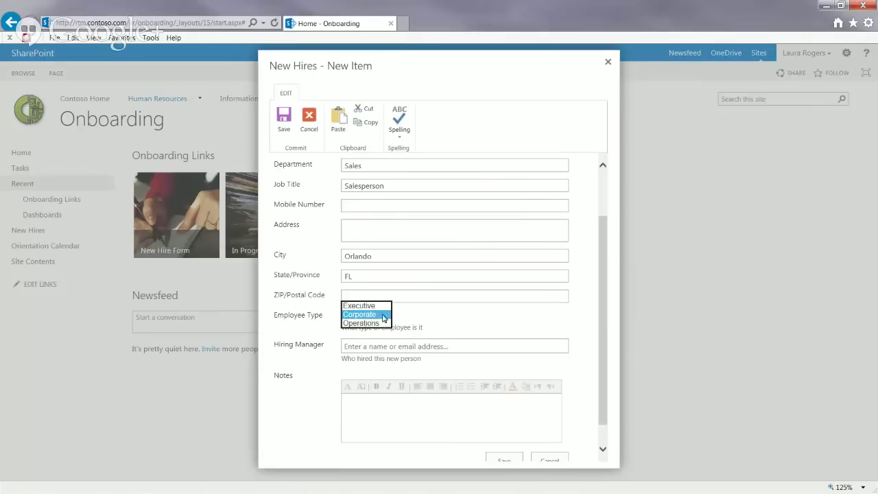
pyautogui.click(418, 322)
# Step: Pick the hiring manager from the people-picker suggestions and save the new hire record
pyautogui.click(379, 345)
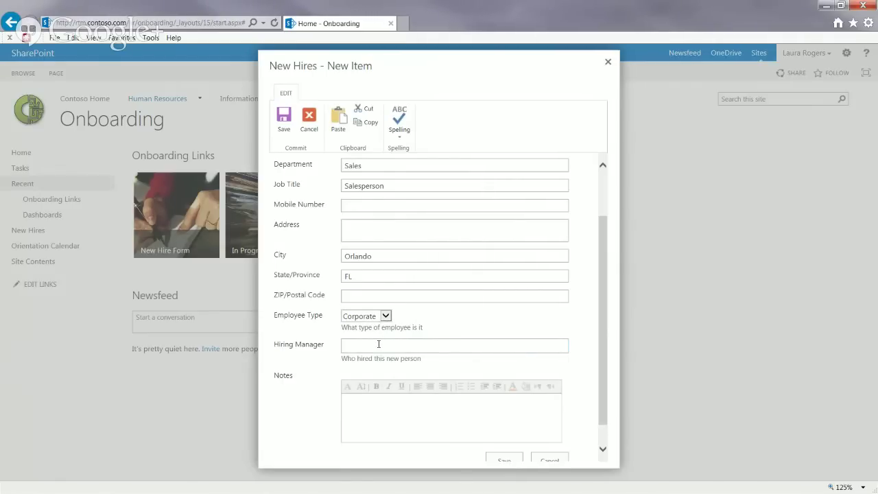
pyautogui.write('sh')
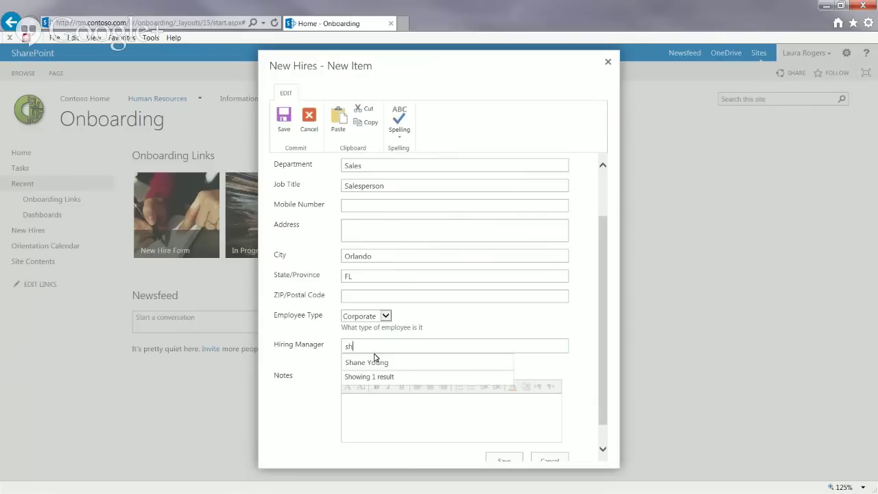
pyautogui.click(375, 361)
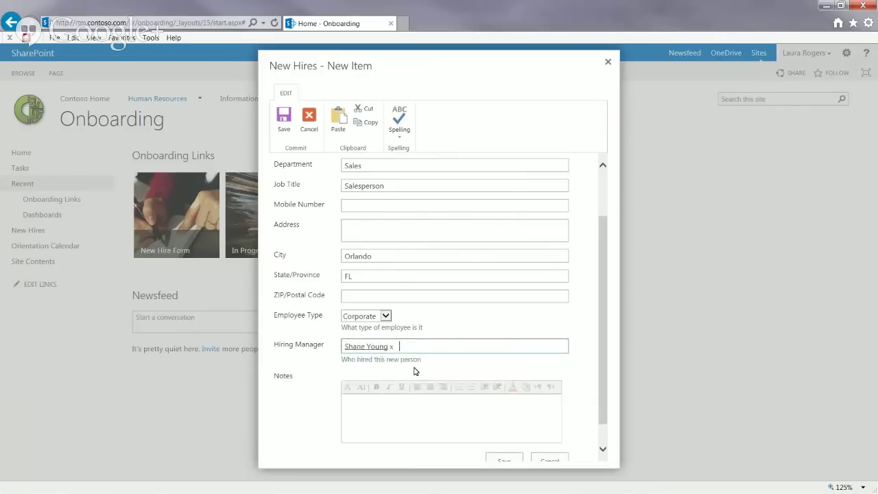
pyautogui.click(603, 435)
pyautogui.click(512, 393)
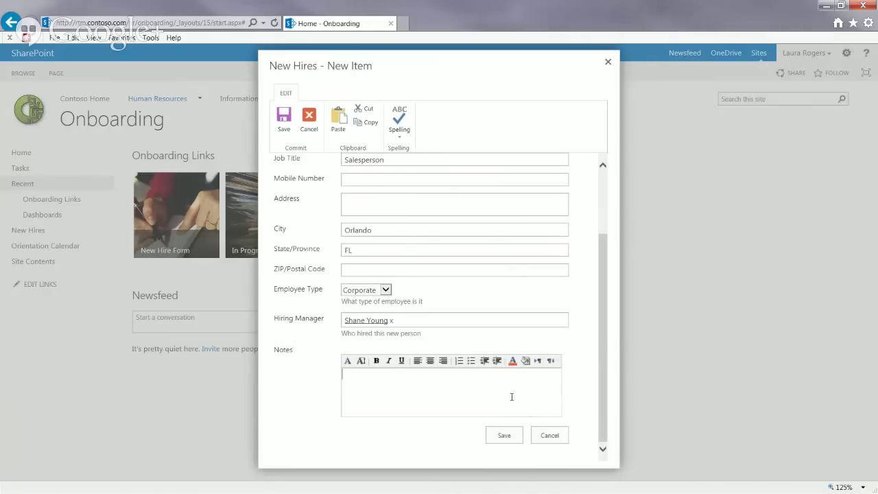
pyautogui.click(504, 435)
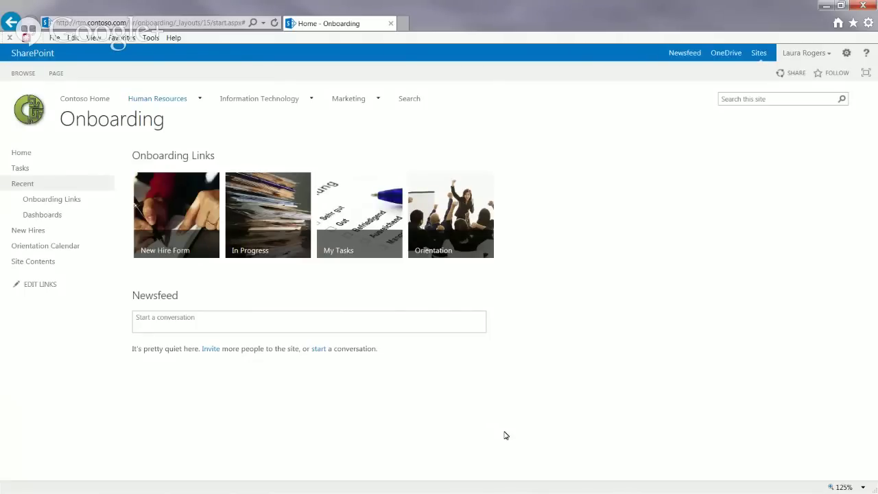
# Step: Open the In Progress New Hires list and sign in with the account password in Windows Security
pyautogui.click(261, 198)
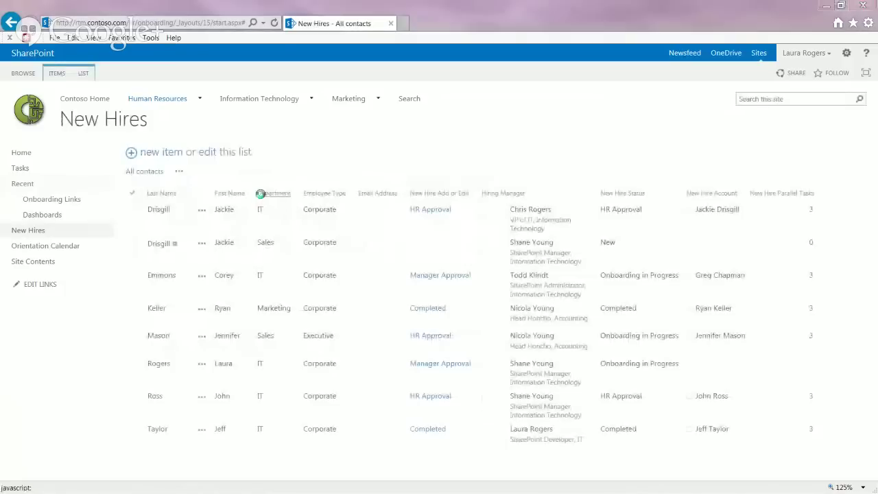
pyautogui.click(411, 215)
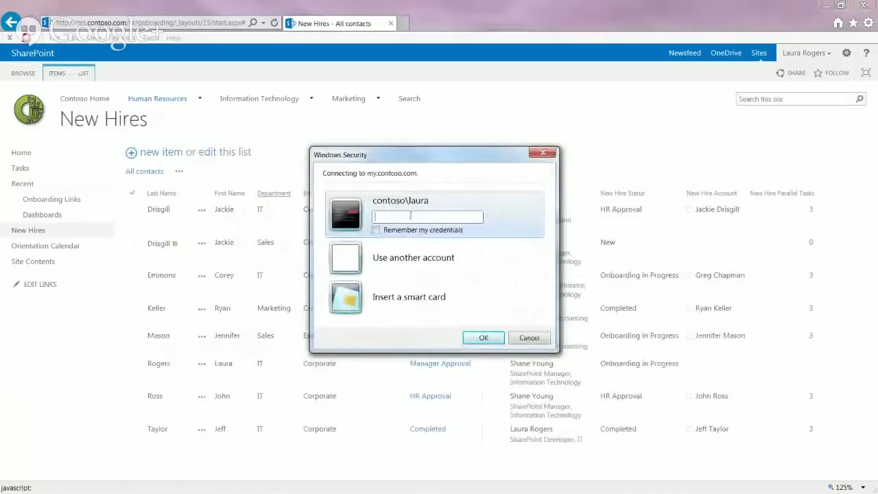
pyautogui.write('•••••••••')
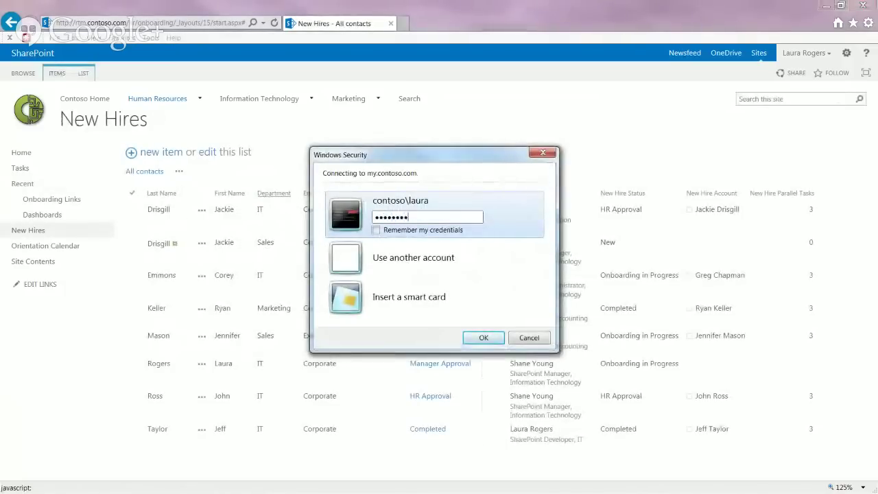
pyautogui.press('Return')
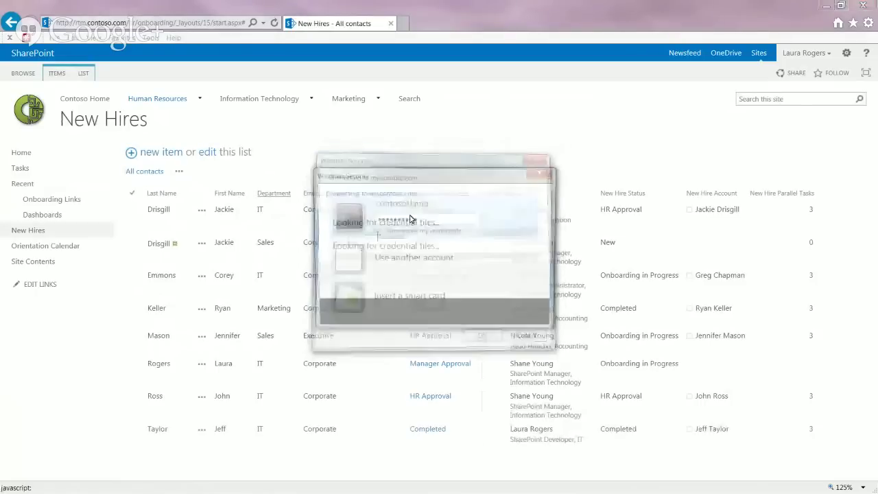
pyautogui.write('•')
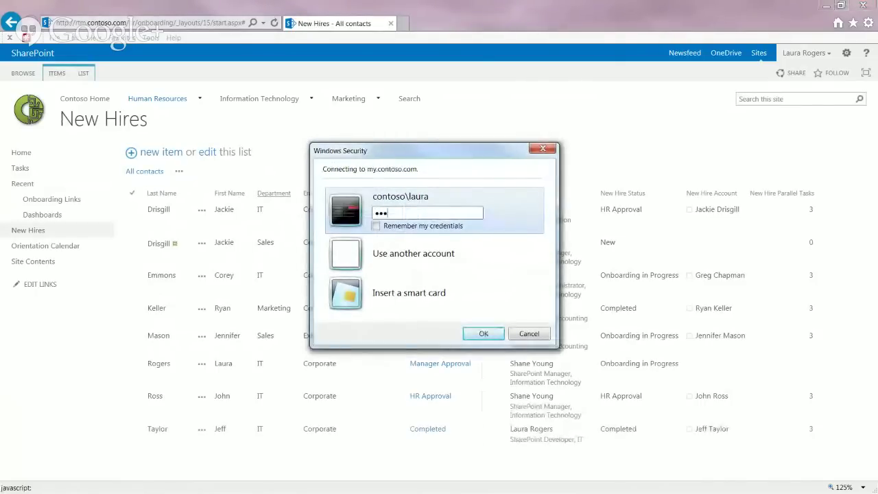
pyautogui.write('•••••••••')
pyautogui.press('Return')
pyautogui.write('••••••••••')
pyautogui.press('Return')
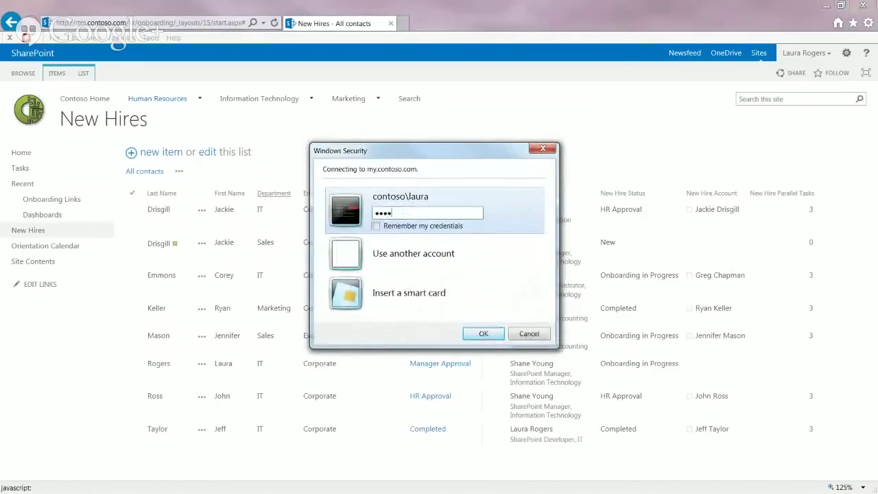
pyautogui.write('••••••••••')
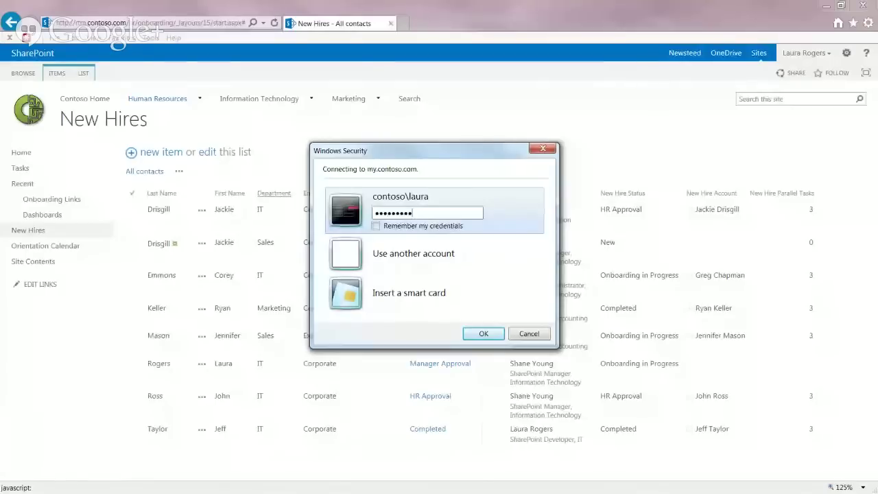
pyautogui.press('Return')
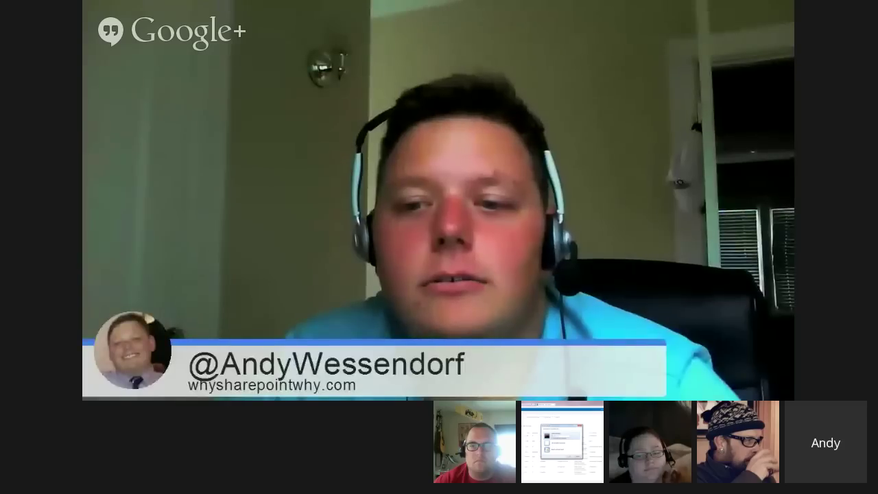
pyautogui.write('••••')
pyautogui.write('•')
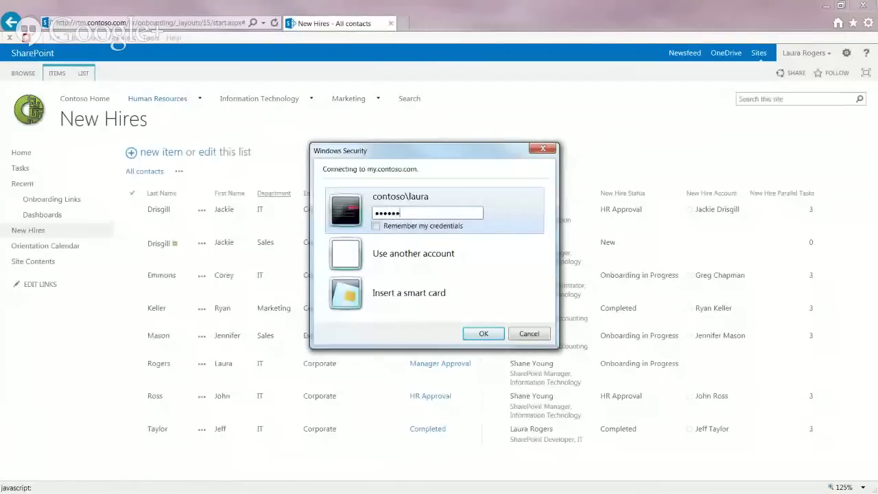
pyautogui.press('Return')
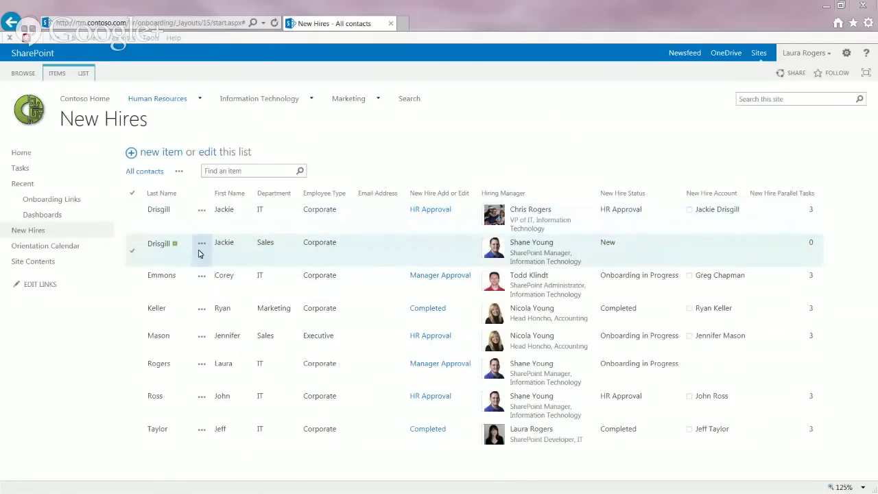
# Step: Delete the older IT-department duplicate to the Recycle Bin and open the remaining entry's workflow status
pyautogui.click(410, 248)
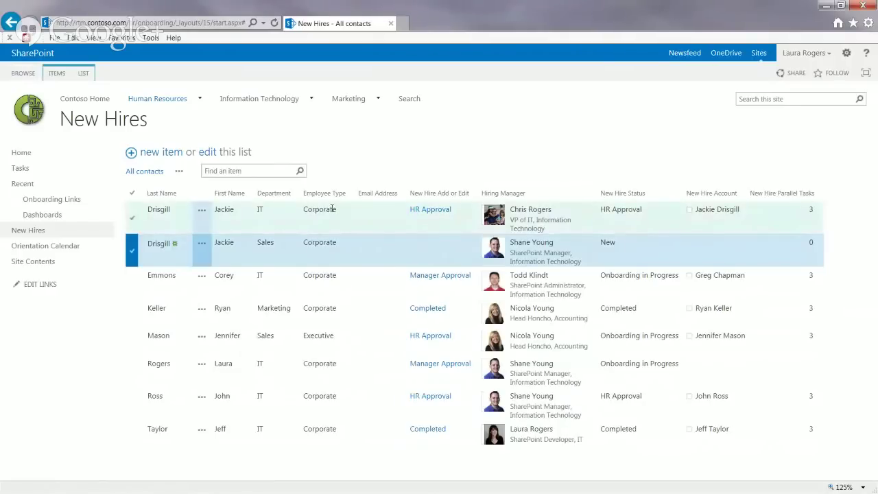
pyautogui.click(350, 218)
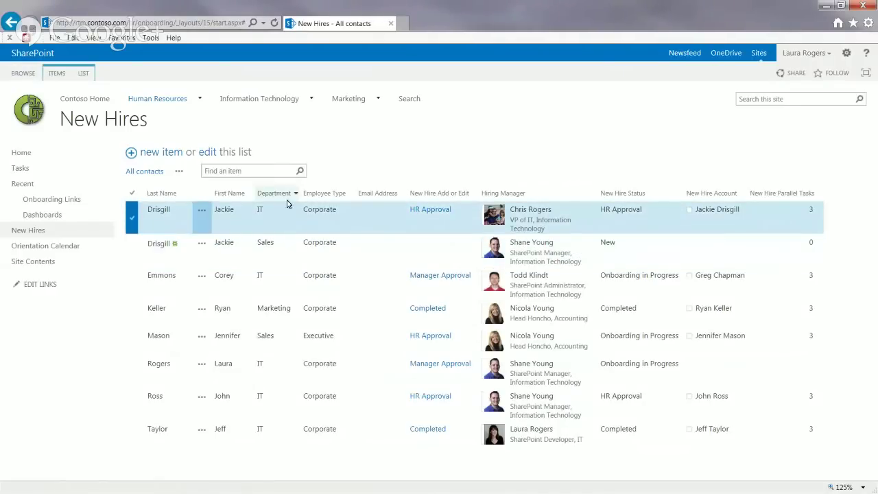
pyautogui.click(202, 209)
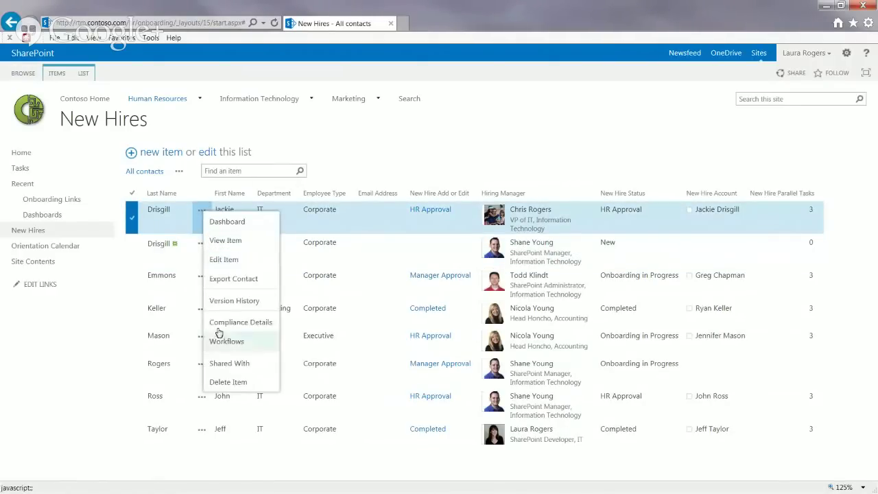
pyautogui.click(222, 382)
pyautogui.click(494, 294)
pyautogui.click(364, 227)
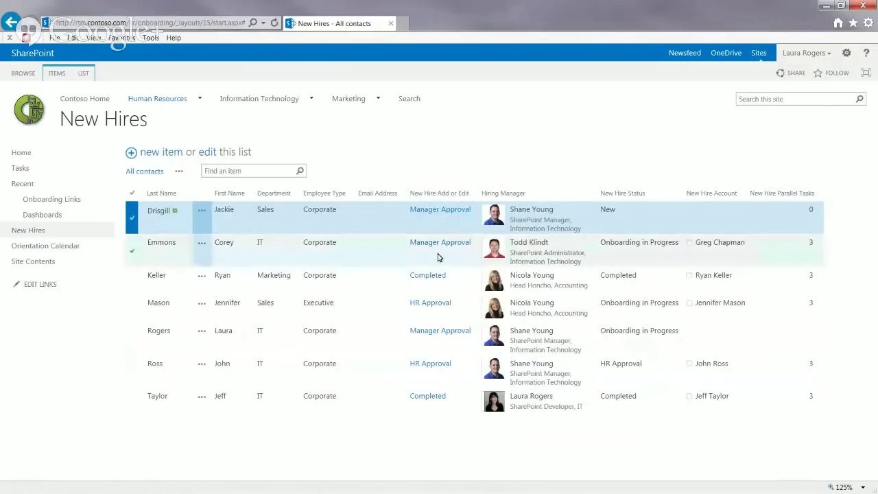
pyautogui.click(439, 211)
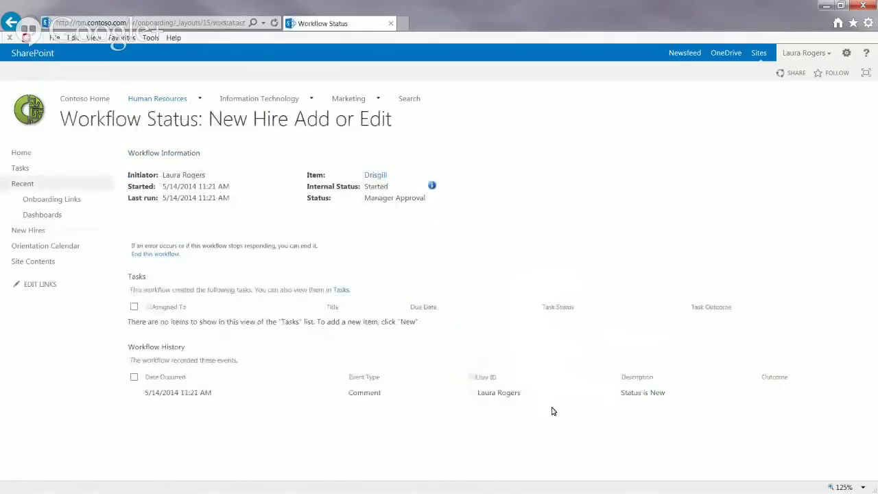
pyautogui.click(431, 185)
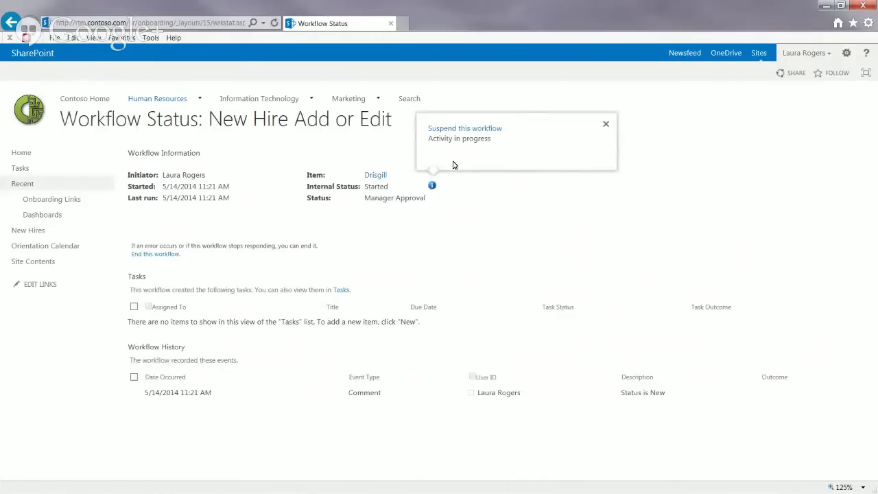
pyautogui.click(431, 191)
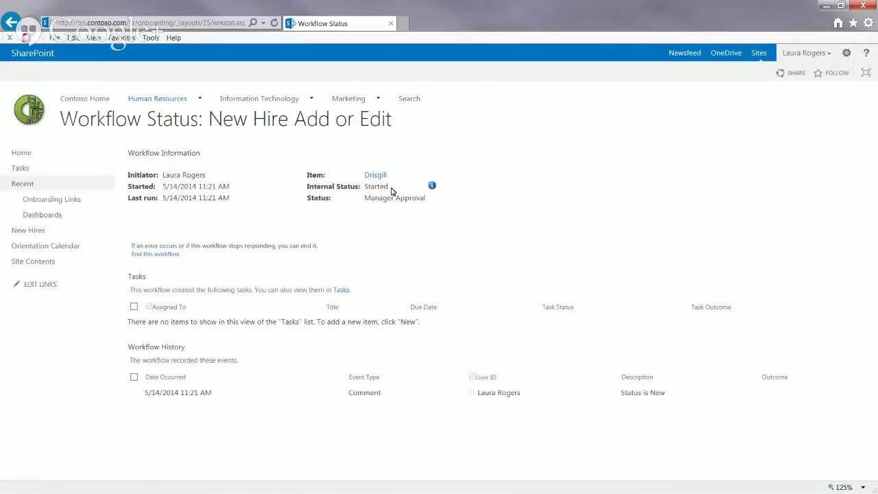
pyautogui.click(432, 187)
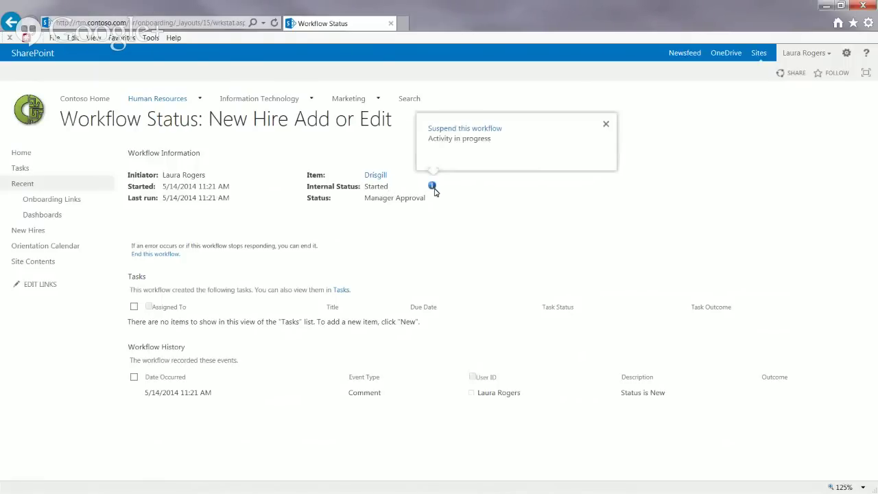
pyautogui.click(432, 188)
pyautogui.click(194, 25)
pyautogui.press('Escape')
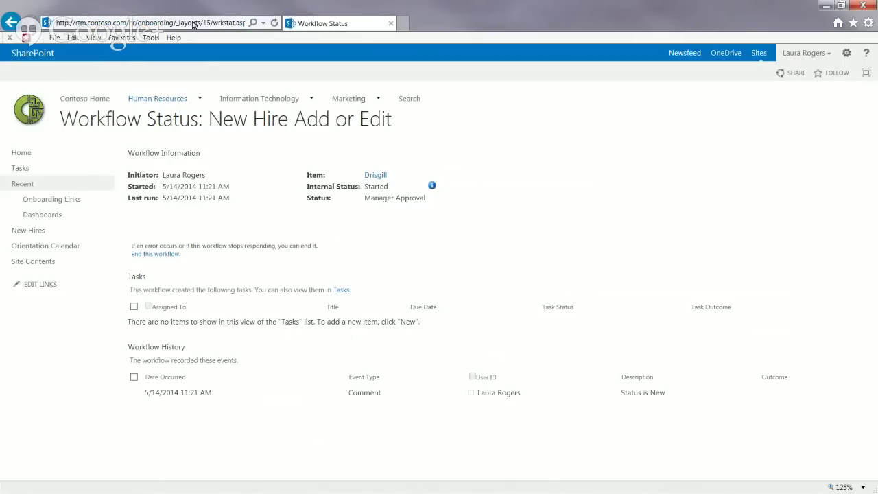
pyautogui.click(432, 186)
pyautogui.click(223, 22)
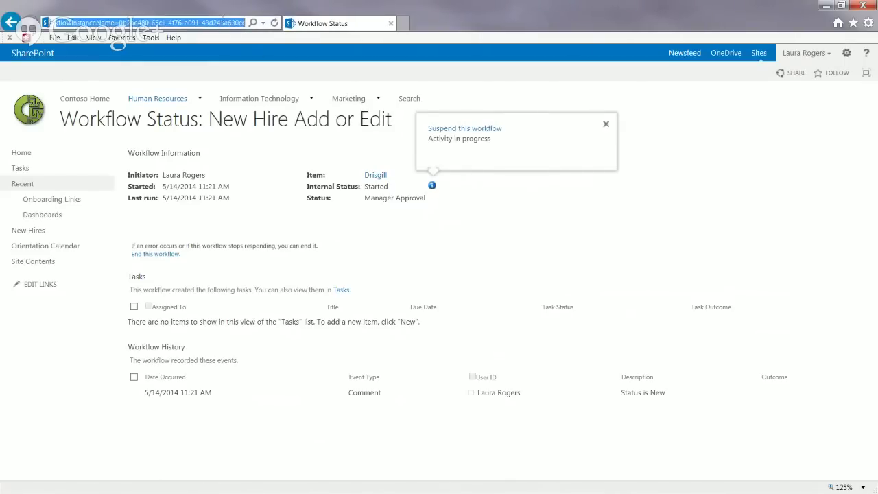
pyautogui.press('Escape')
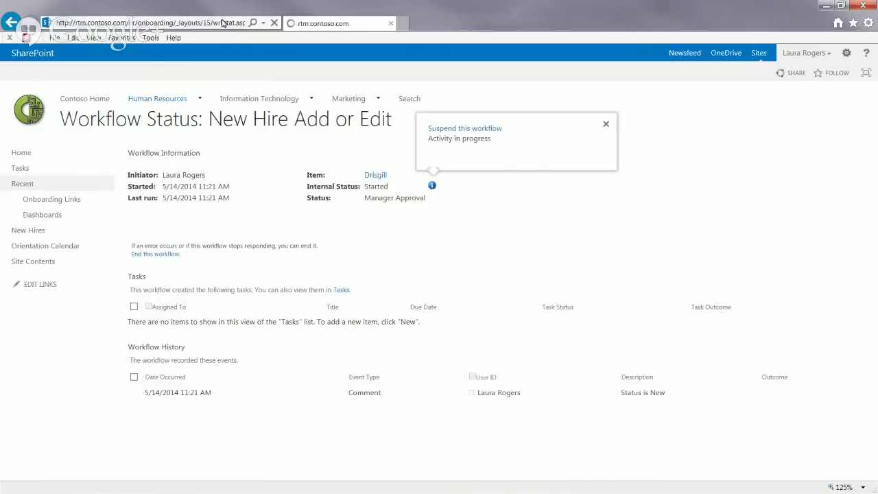
pyautogui.click(187, 22)
pyautogui.click(273, 24)
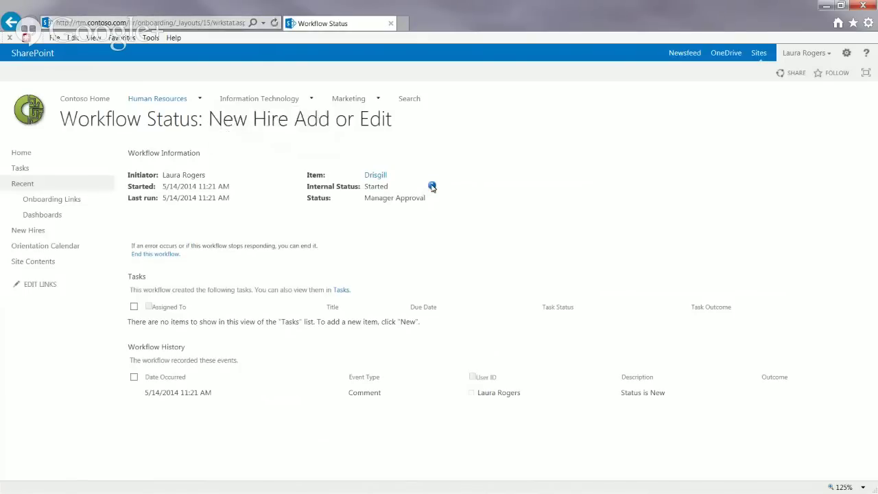
pyautogui.click(198, 25)
pyautogui.press('Return')
pyautogui.click(432, 187)
pyautogui.click(243, 24)
pyautogui.click(274, 24)
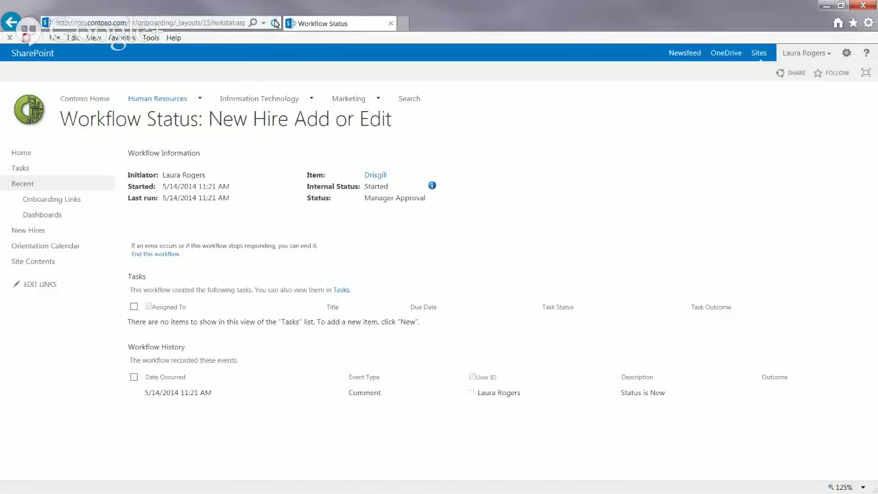
# Step: Reload the workflow status page, then return to New Hires - All contacts from the Back history
pyautogui.click(432, 187)
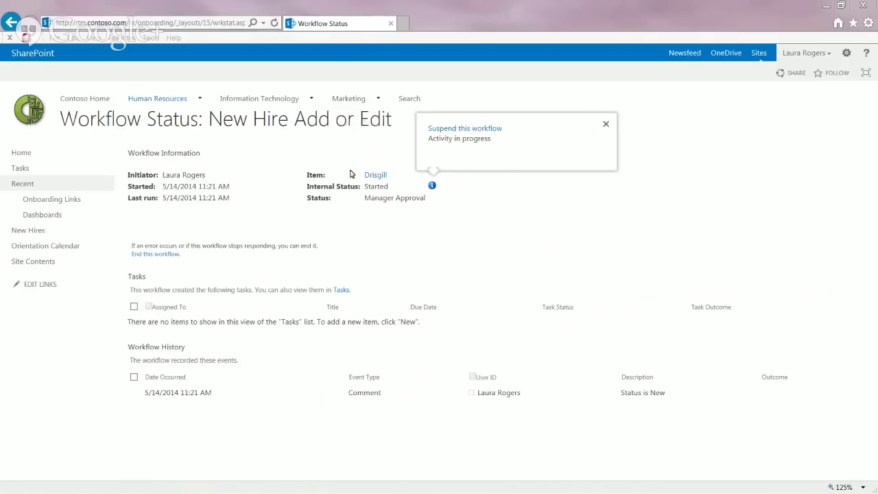
pyautogui.click(209, 25)
pyautogui.click(209, 25)
pyautogui.click(274, 22)
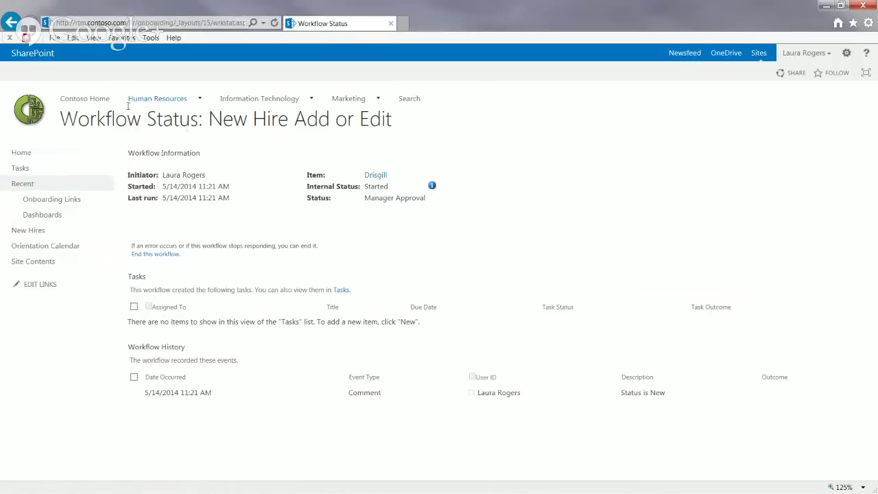
pyautogui.moveTo(193, 103)
pyautogui.rightClick(11, 22)
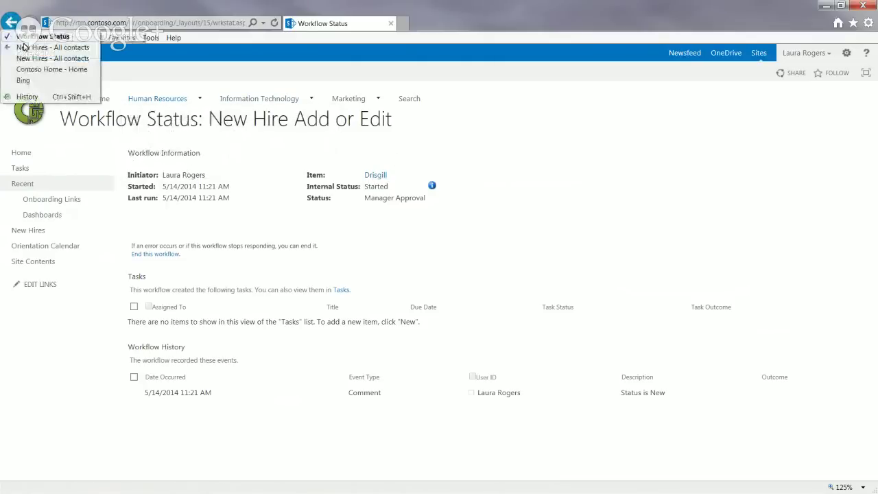
pyautogui.click(31, 48)
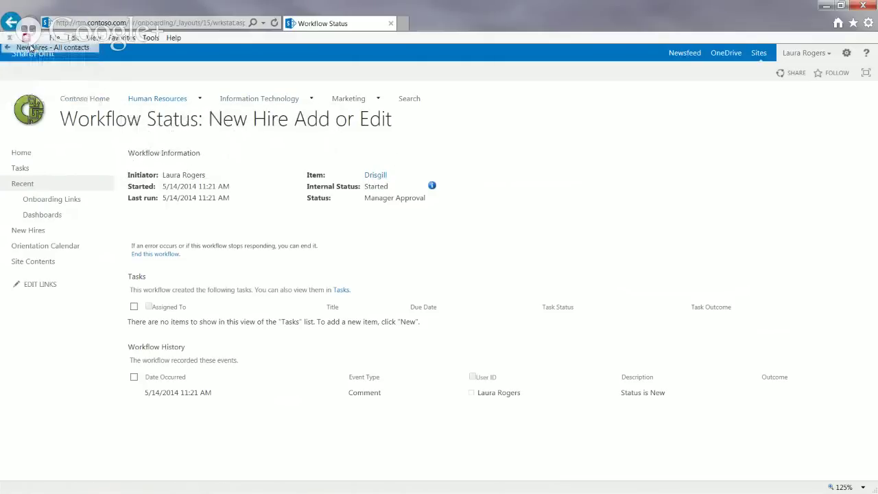
pyautogui.click(196, 24)
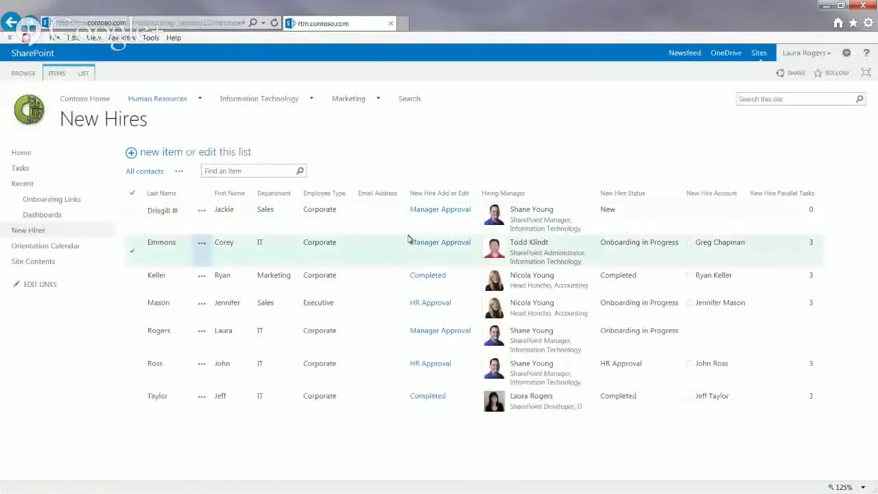
# Step: Open the first hire's Manager Approval workflow status and move the SharePoint Designer window slightly down
pyautogui.click(436, 211)
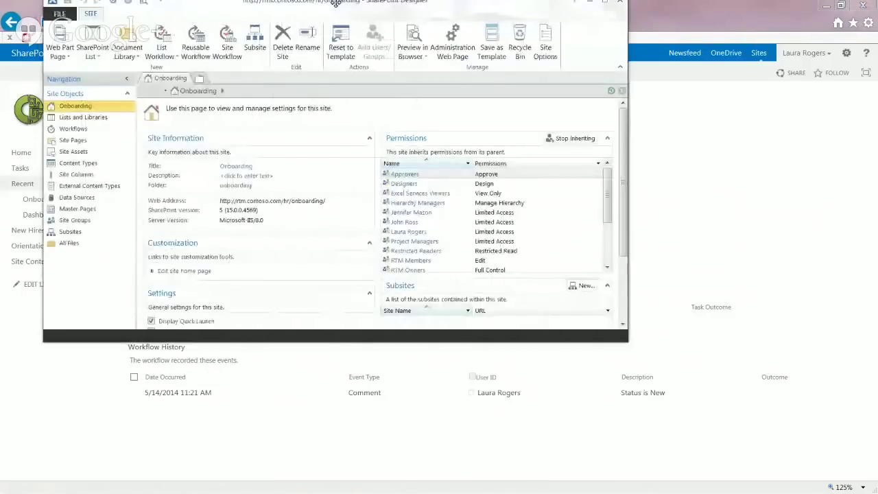
pyautogui.moveTo(336, 2); pyautogui.dragTo(327, 30)
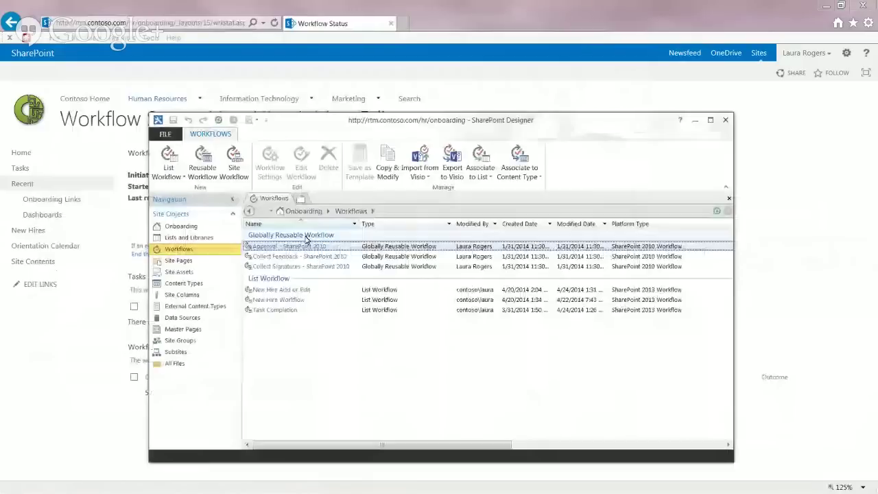
# Step: Open New Hire Add or Edit in SharePoint Designer's enlarged editor and scroll through its stages
pyautogui.click(290, 290)
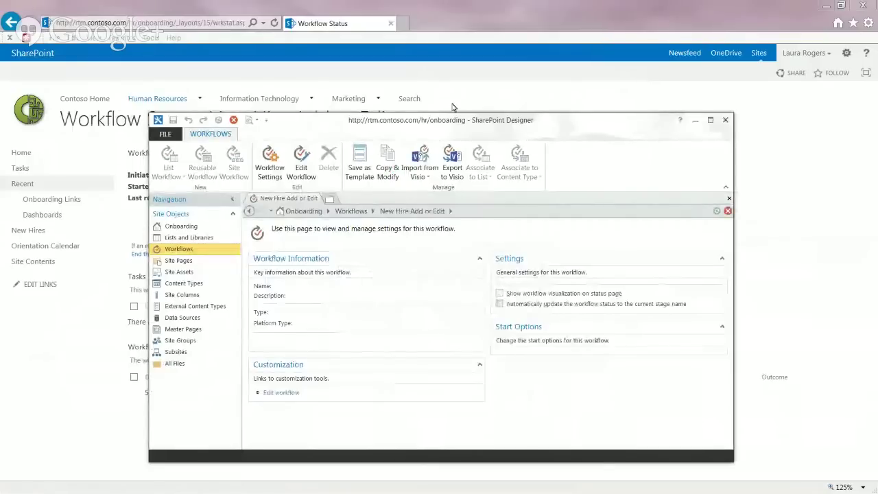
pyautogui.moveTo(733, 114); pyautogui.dragTo(802, 37)
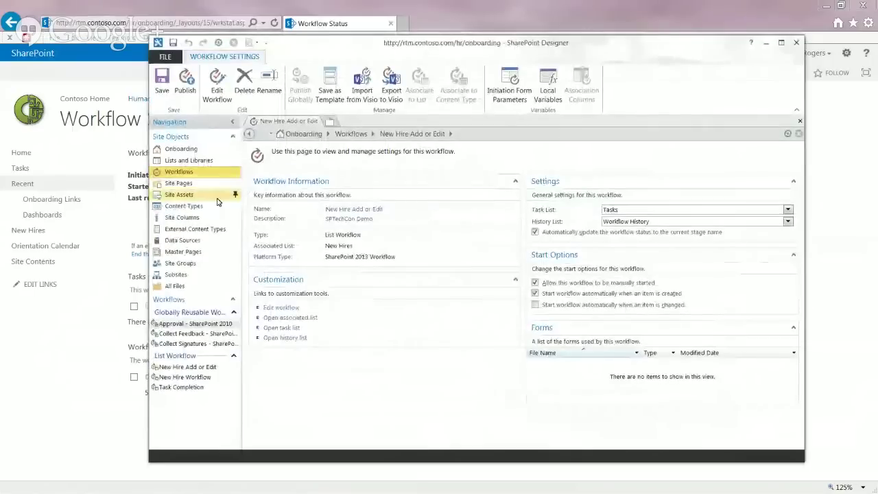
pyautogui.click(286, 308)
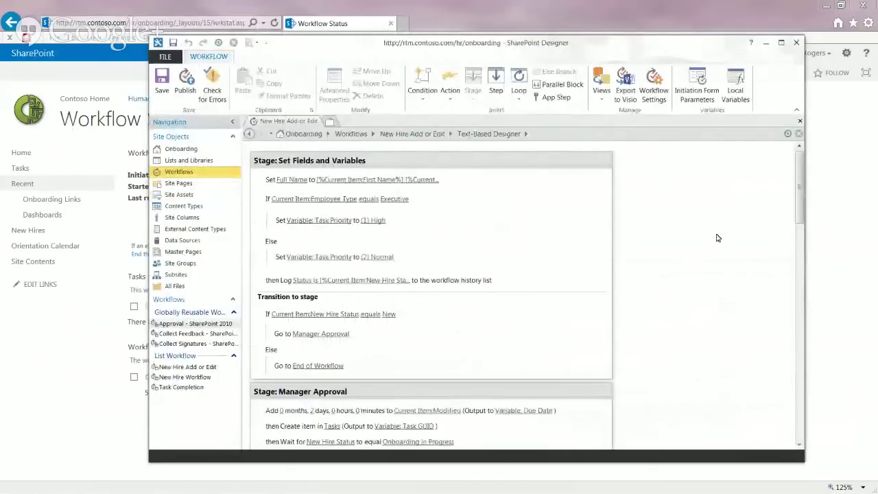
pyautogui.moveTo(798, 172)
pyautogui.mouseDown()
pyautogui.moveTo(796, 396)
pyautogui.moveTo(789, 288)
pyautogui.moveTo(799, 156)
pyautogui.mouseUp()
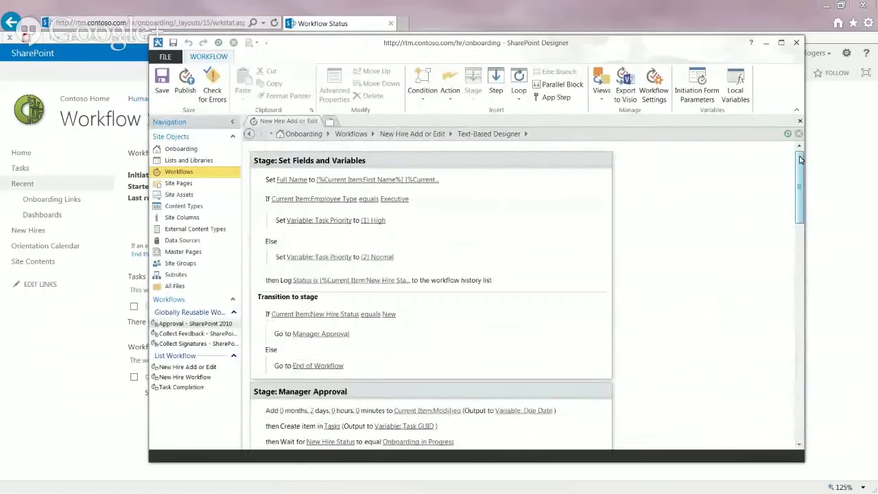
pyautogui.moveTo(801, 164); pyautogui.dragTo(776, 105)
pyautogui.click(757, 9)
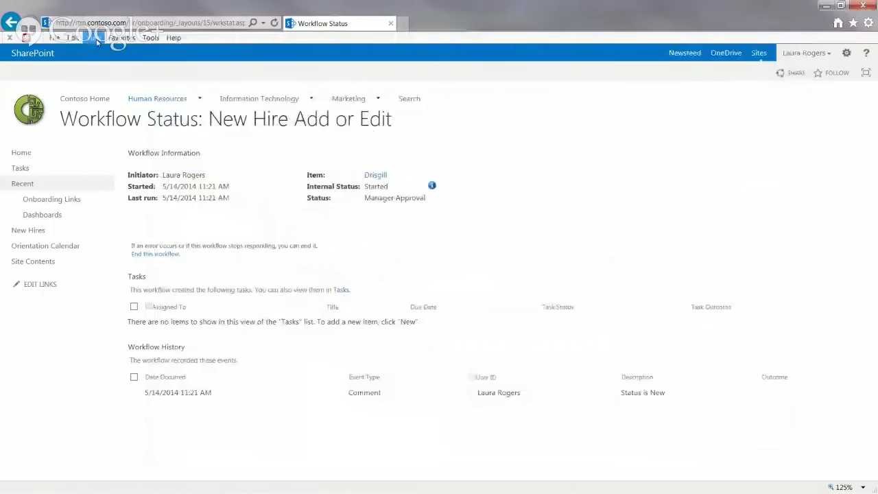
# Step: Refresh the first hire's workflow status, view its activity details, then go back to New Hires
pyautogui.click(276, 22)
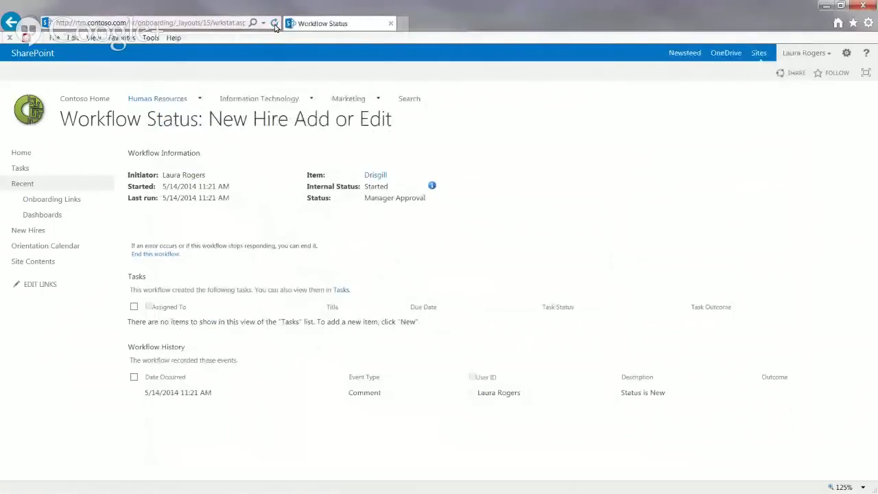
pyautogui.click(432, 187)
pyautogui.click(179, 24)
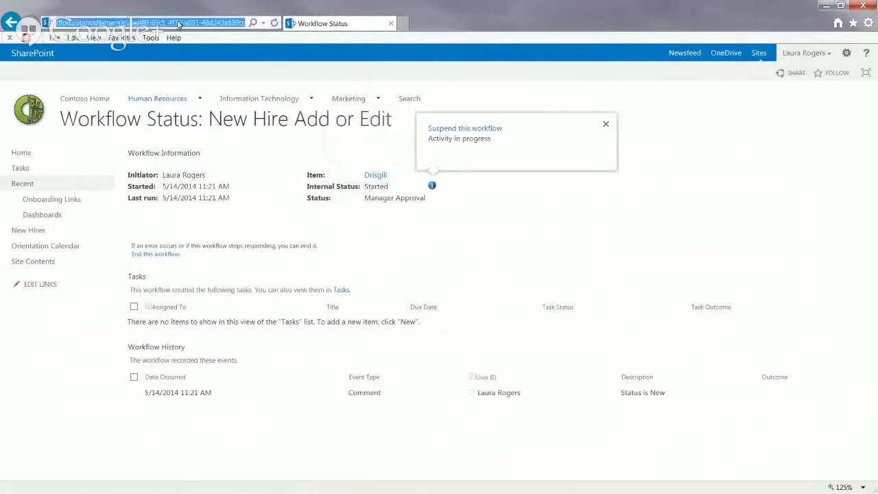
pyautogui.click(274, 24)
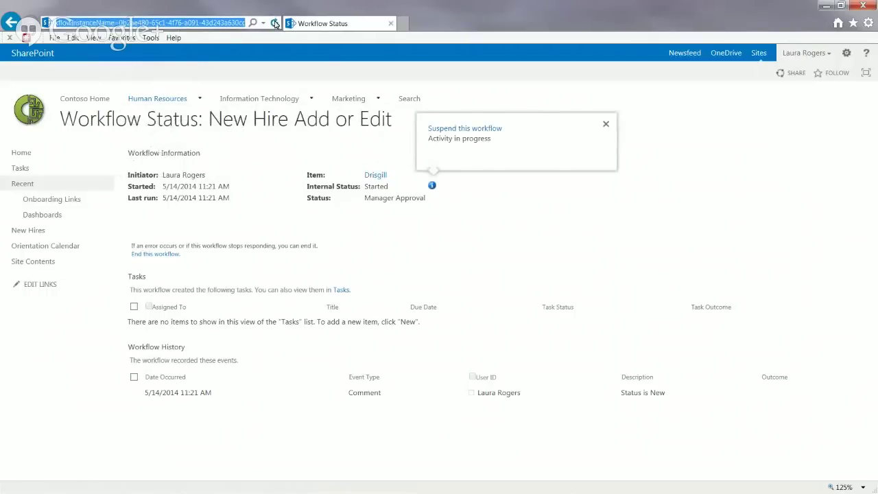
pyautogui.click(432, 186)
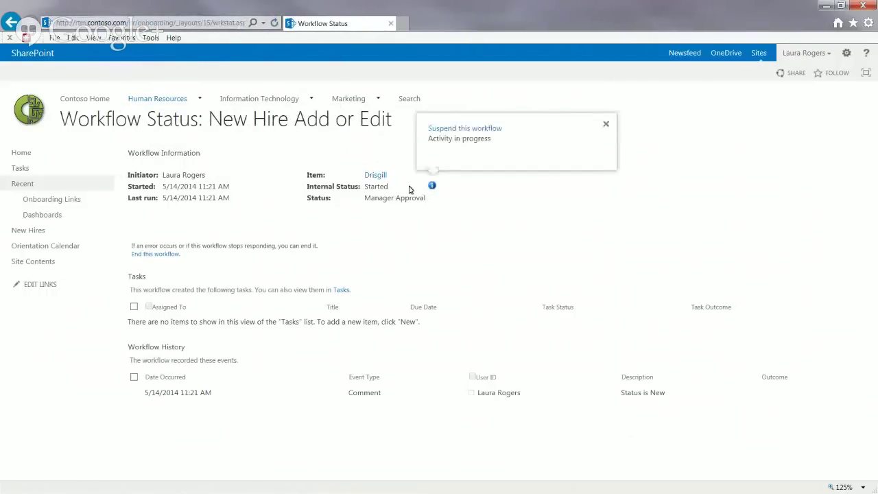
pyautogui.click(372, 191)
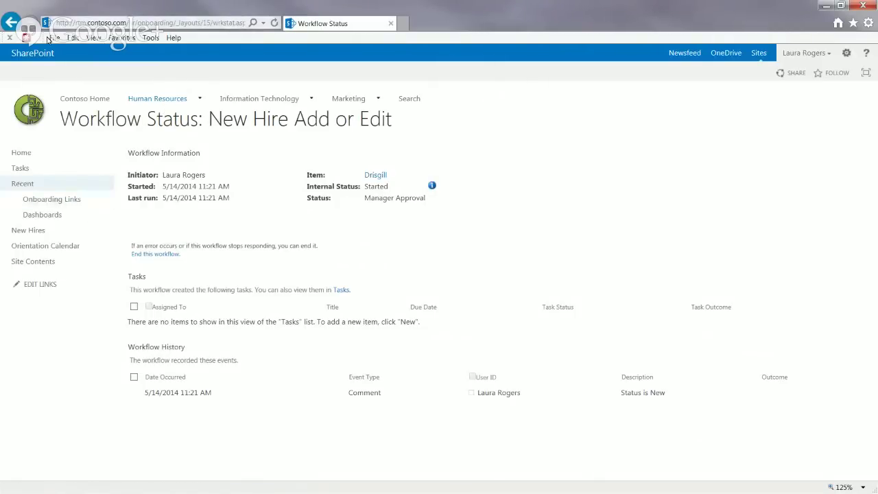
pyautogui.click(10, 23)
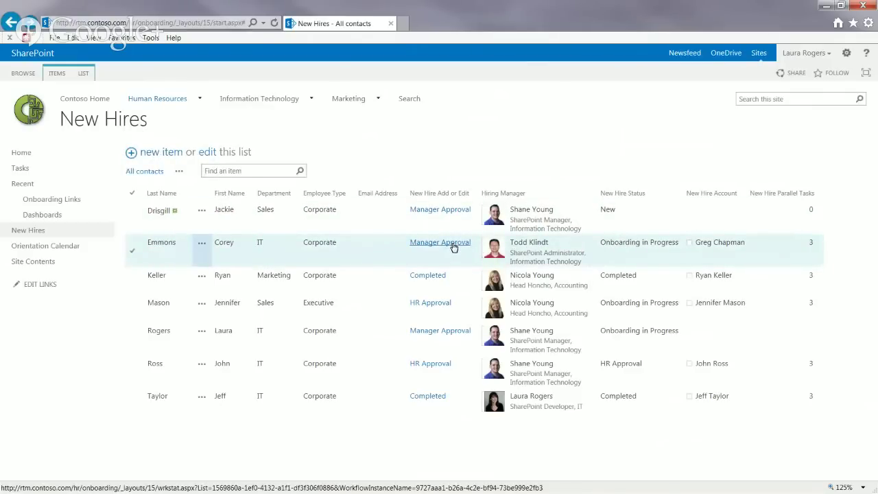
# Step: Open the second hire's Completed New Hire Add or Edit workflow status and highlight its Workflow History row
pyautogui.click(454, 246)
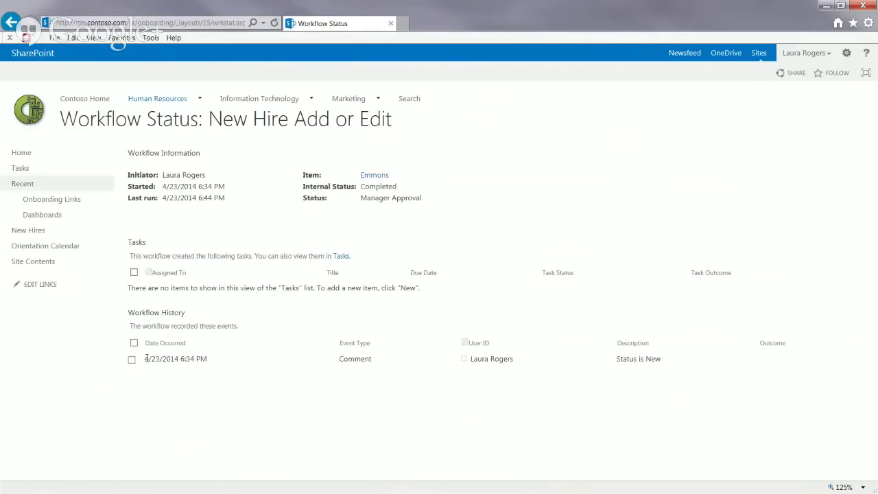
pyautogui.moveTo(145, 358); pyautogui.dragTo(735, 382)
pyautogui.click(735, 382)
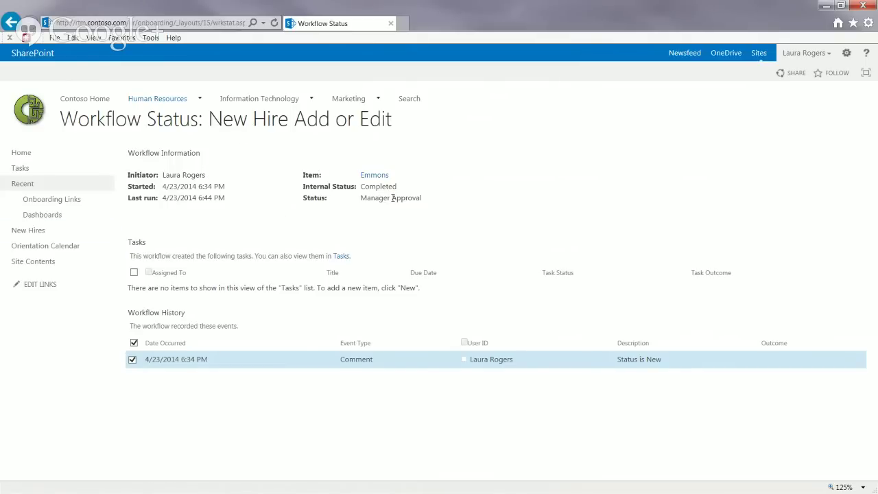
# Step: Open Tasks from Quick Launch and scroll to the new uncompleted Approve new hire task
pyautogui.click(23, 169)
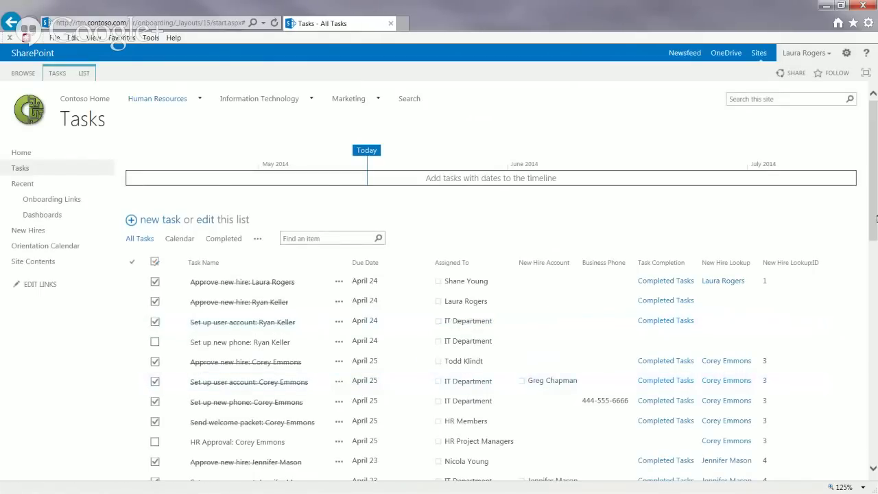
pyautogui.moveTo(874, 215); pyautogui.dragTo(874, 228)
pyautogui.scroll(-2, 496, 333)
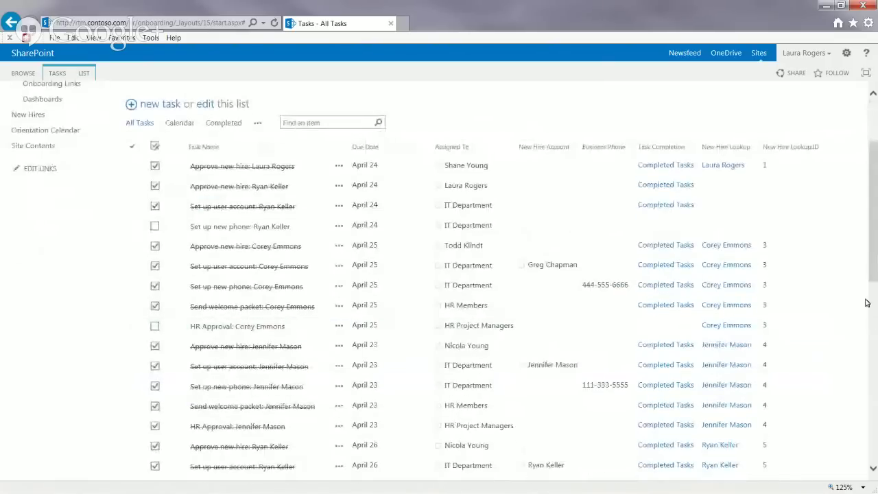
pyautogui.moveTo(872, 284); pyautogui.dragTo(874, 96)
pyautogui.rightClick(7, 27)
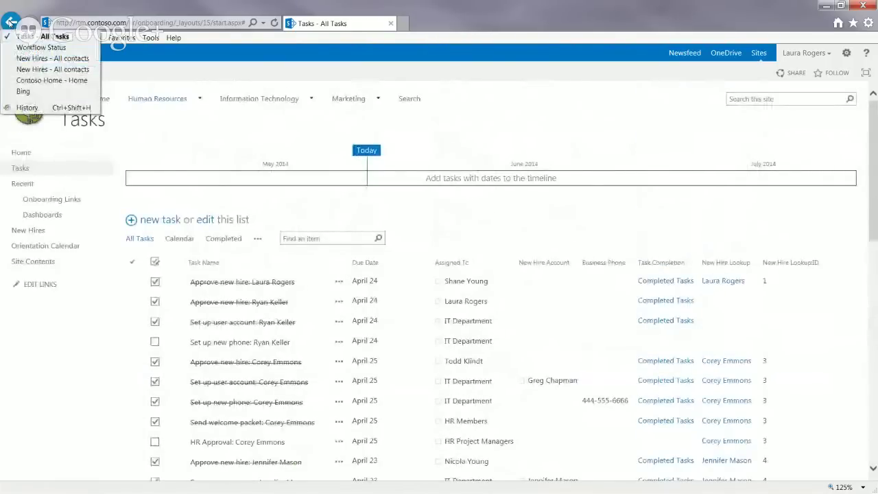
# Step: View the first hire's Manager Approval workflow status and its status details callout
pyautogui.click(48, 56)
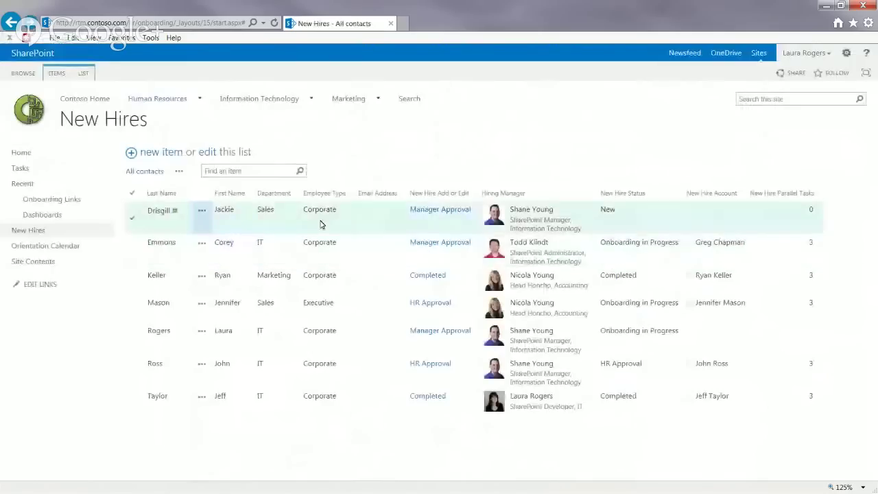
pyautogui.click(345, 217)
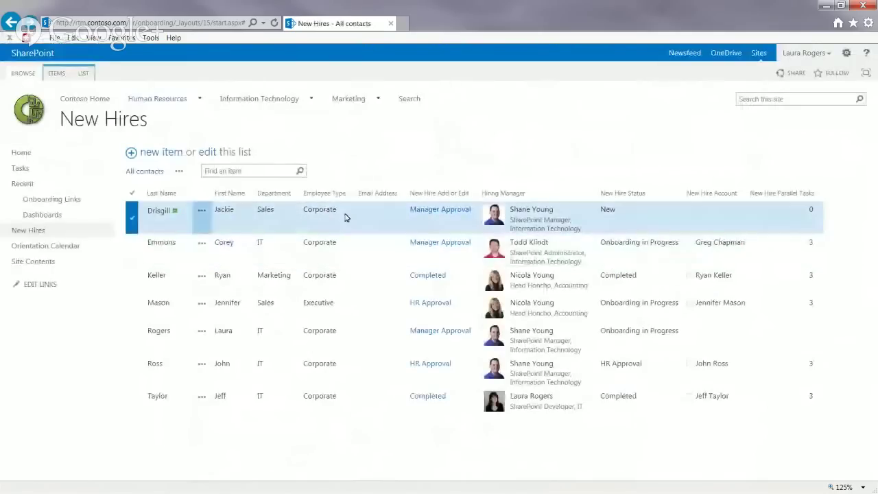
pyautogui.click(433, 213)
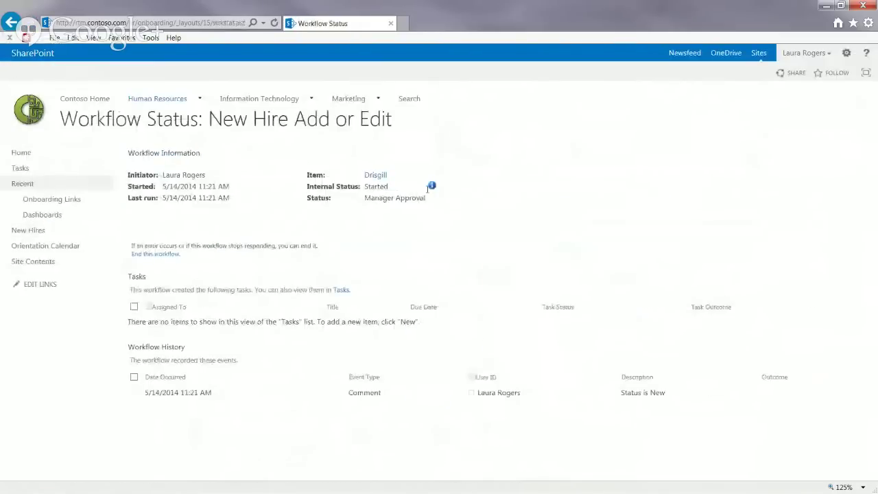
pyautogui.click(432, 186)
pyautogui.click(391, 196)
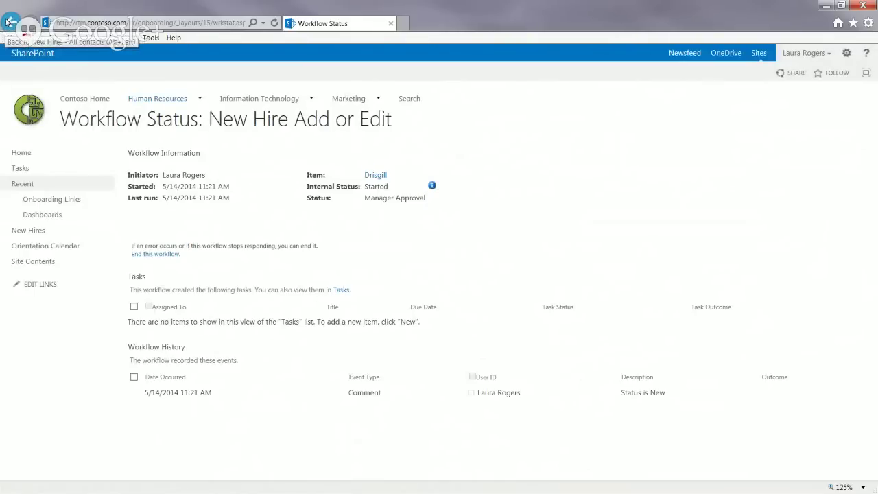
# Step: Return to New Hires - All contacts through the Back history list
pyautogui.click(4, 27)
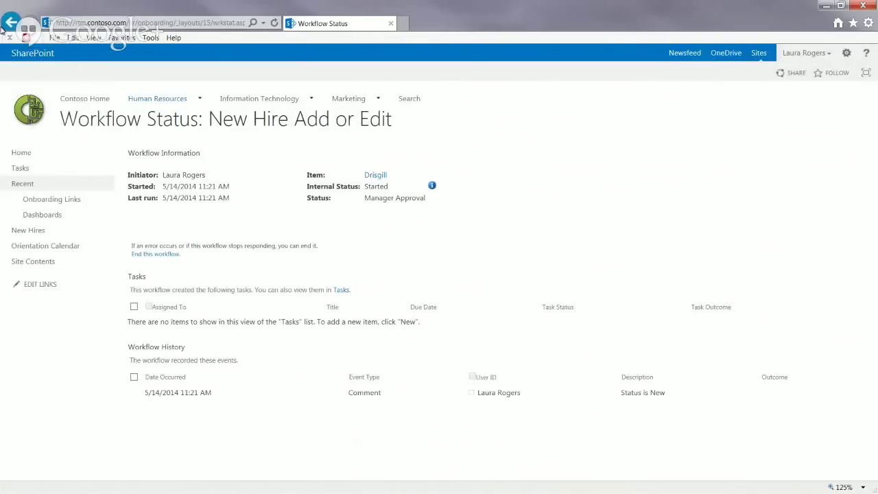
pyautogui.rightClick(9, 24)
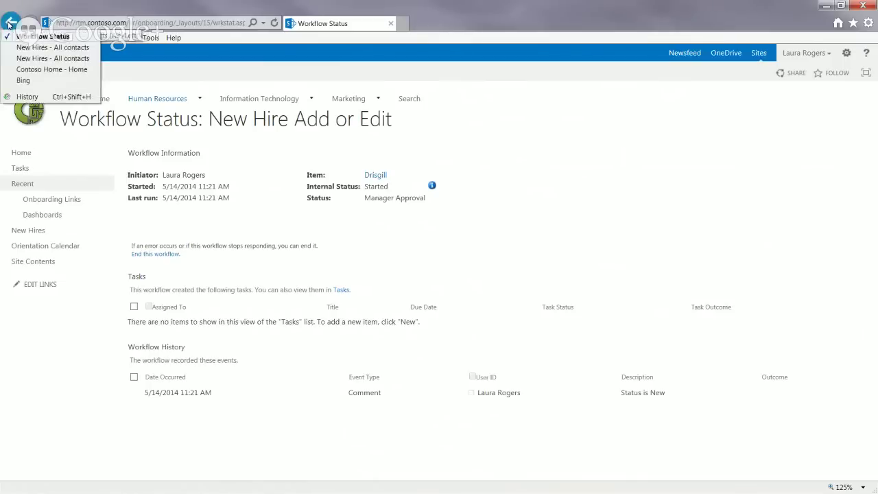
pyautogui.click(45, 48)
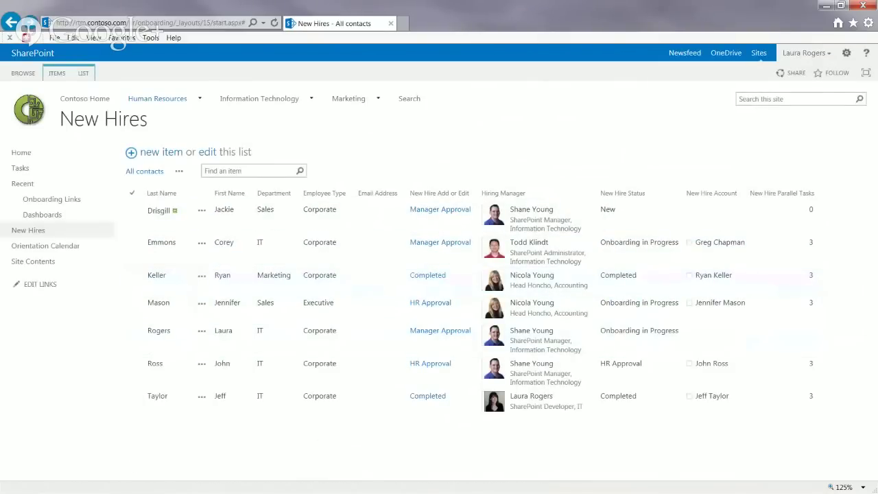
pyautogui.hotkey('alt', 'Tab')
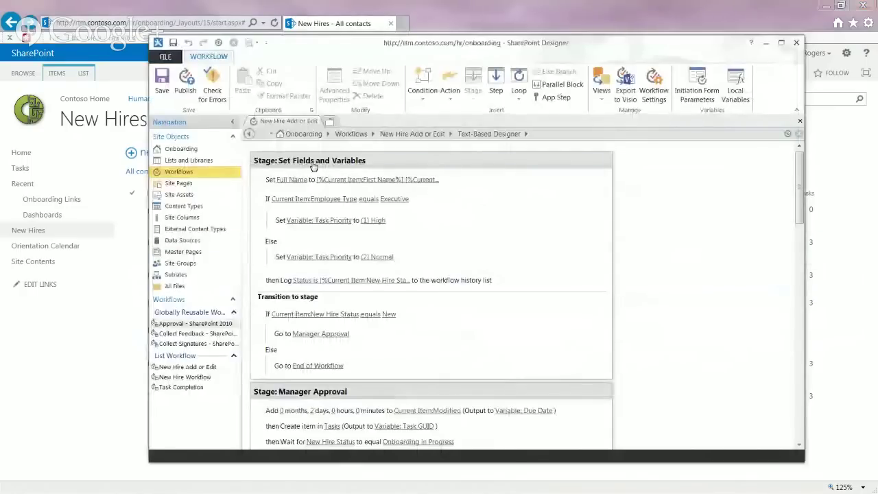
pyautogui.moveTo(798, 214); pyautogui.dragTo(800, 254)
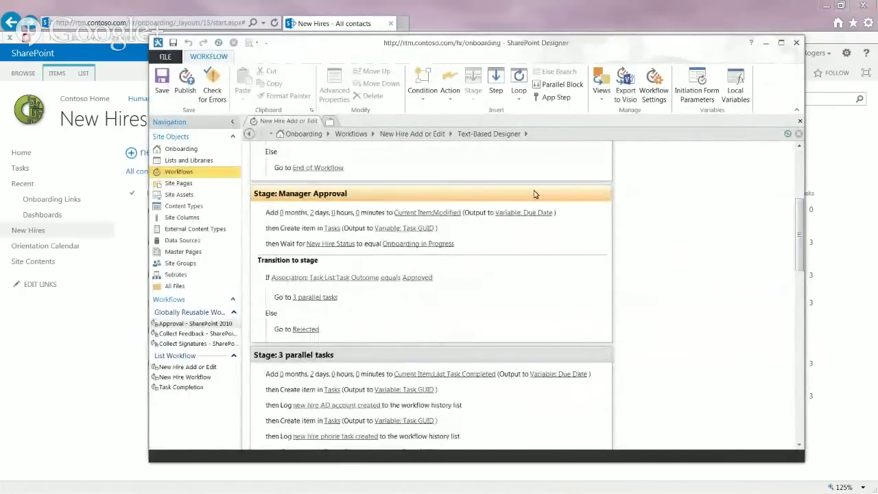
pyautogui.click(737, 218)
pyautogui.scroll(-3, 617, 230)
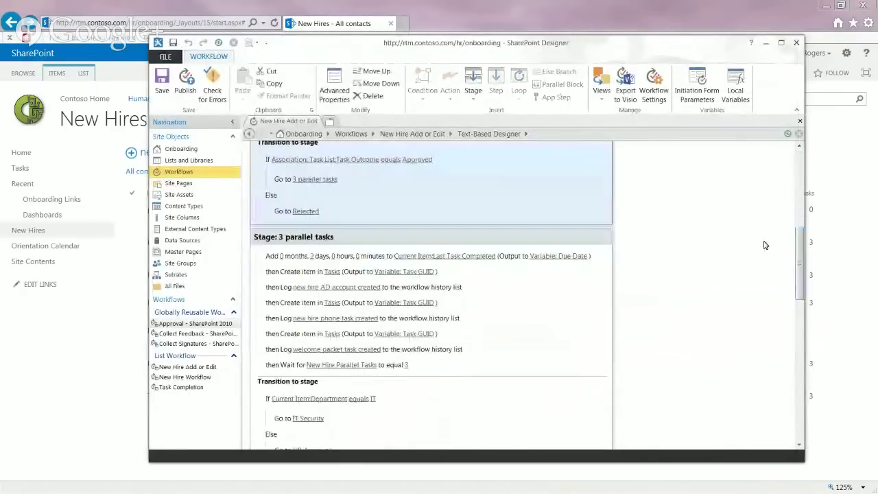
pyautogui.scroll(-7, 603, 234)
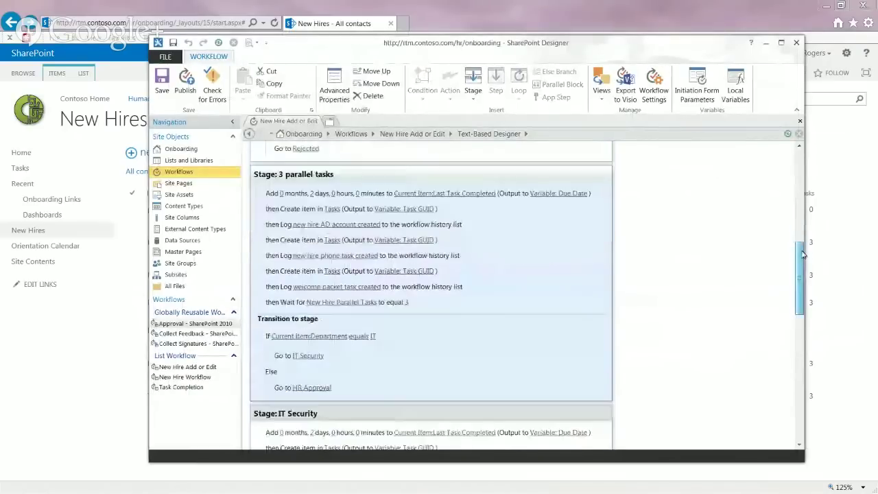
pyautogui.moveTo(798, 312); pyautogui.dragTo(800, 391)
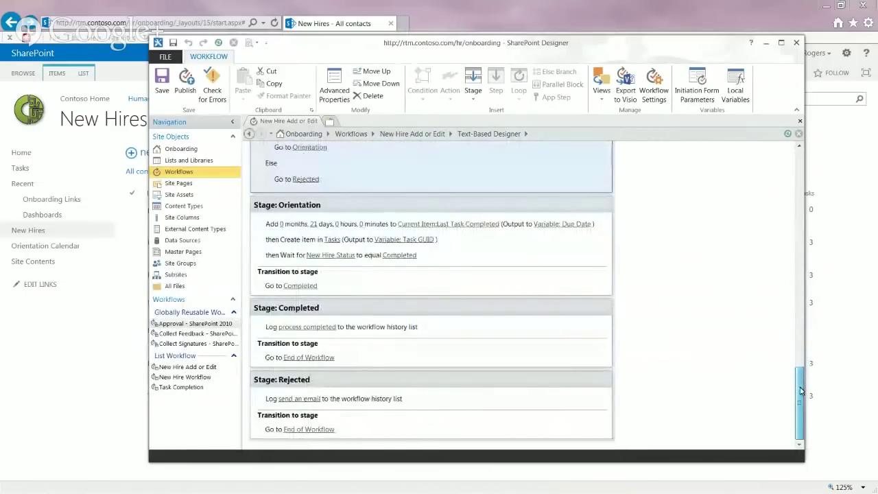
pyautogui.click(412, 134)
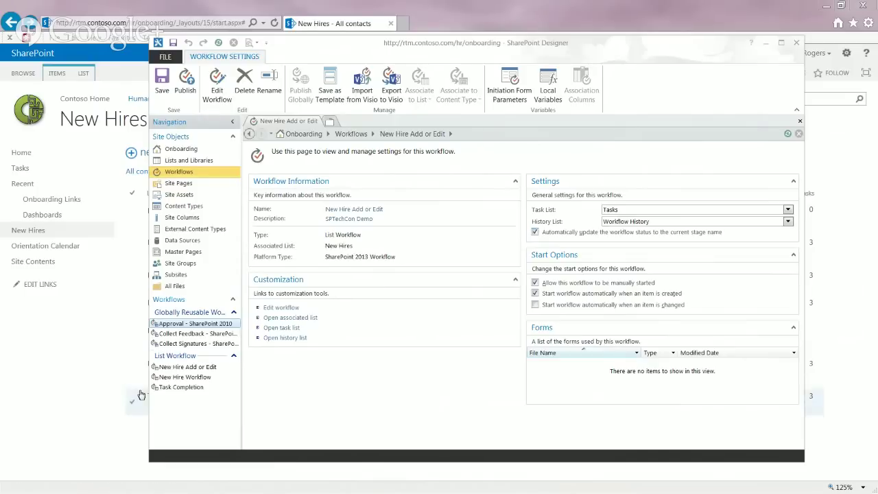
pyautogui.click(82, 373)
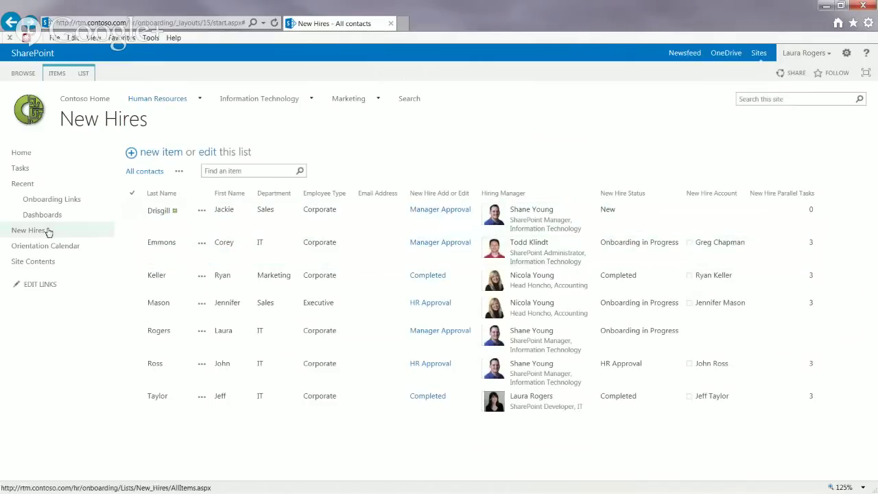
# Step: Open the Tasks list and view a completed Approve new hire task
pyautogui.click(20, 168)
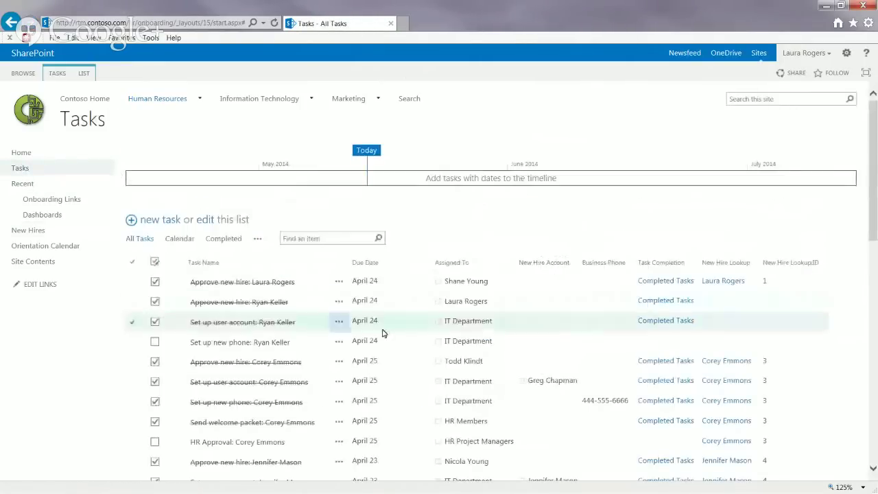
pyautogui.moveTo(875, 214); pyautogui.dragTo(876, 351)
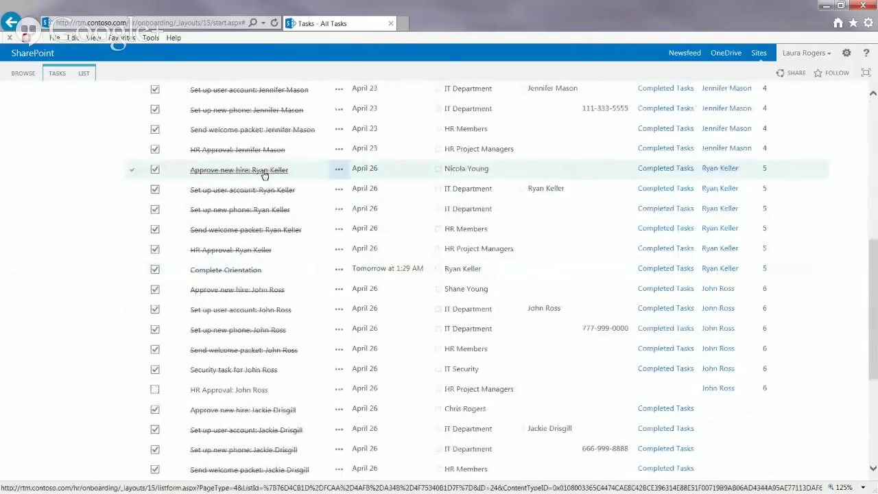
pyautogui.scroll(10, 267, 173)
pyautogui.click(249, 362)
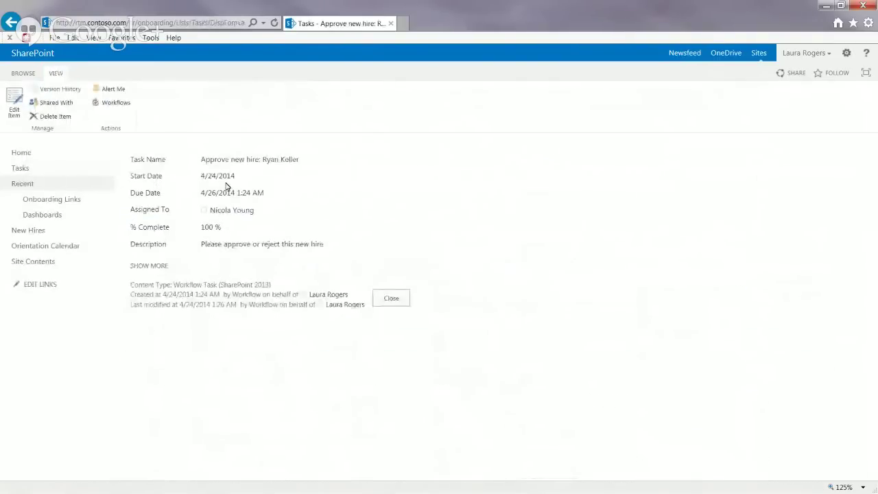
# Step: Open that task's edit form, then back out twice to All Tasks
pyautogui.click(41, 168)
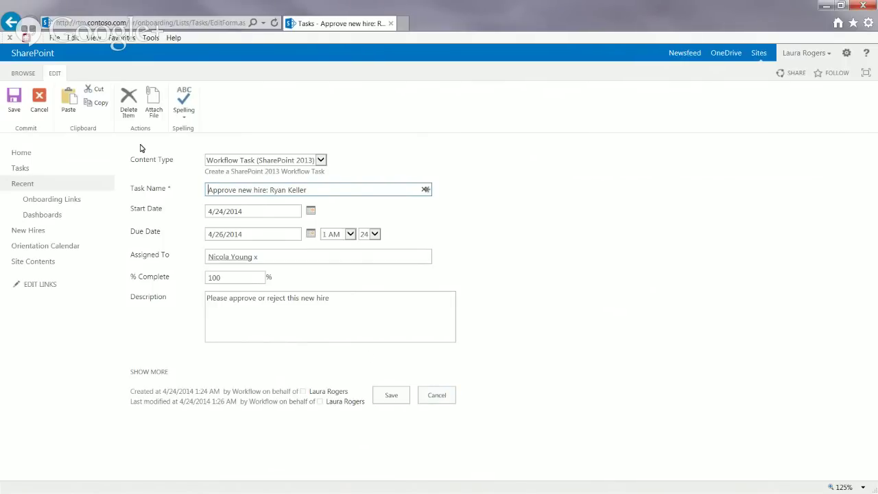
pyautogui.click(24, 27)
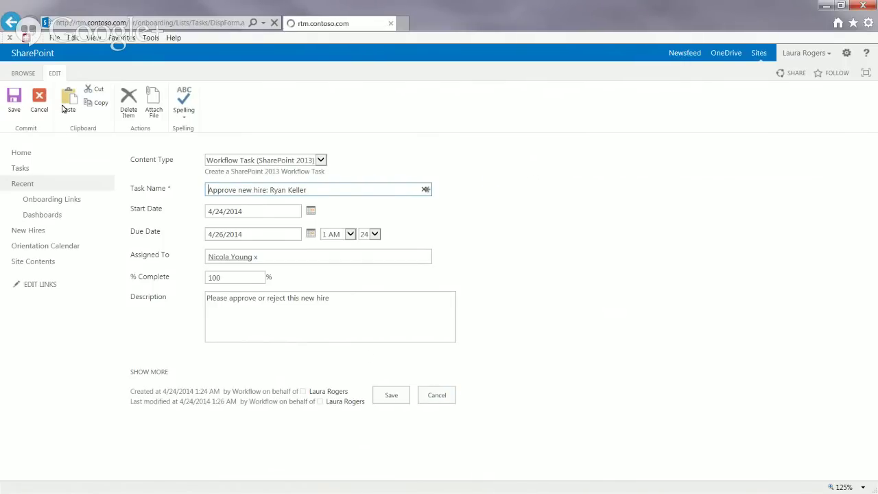
pyautogui.click(15, 28)
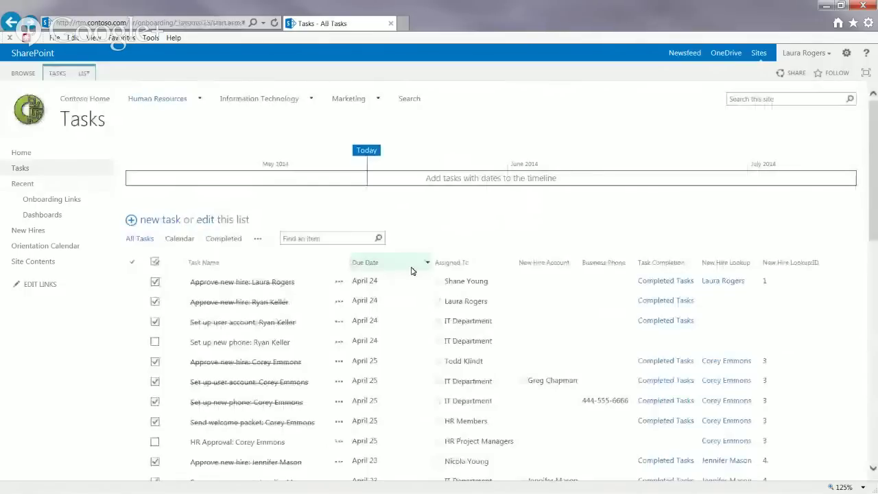
pyautogui.scroll(-3, 265, 327)
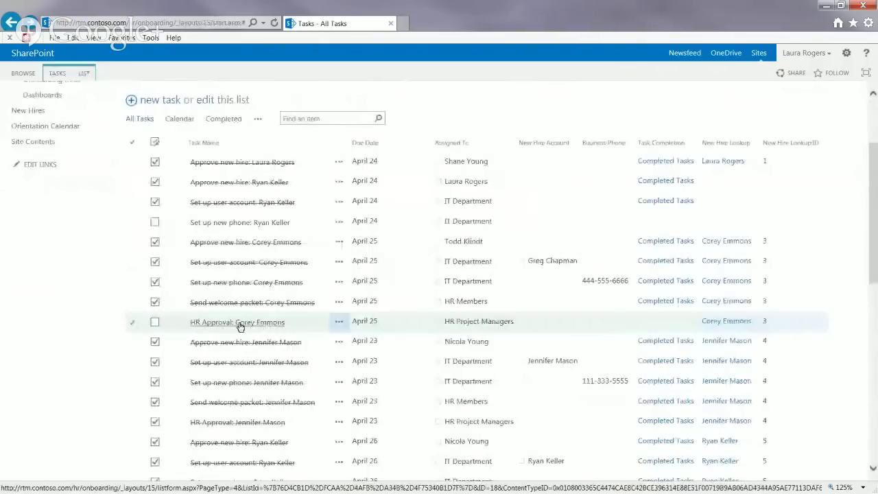
# Step: Open the HR Approval task's edit form, view its Approved/Rejected buttons, and leave unsaved
pyautogui.click(241, 327)
pyautogui.click(16, 98)
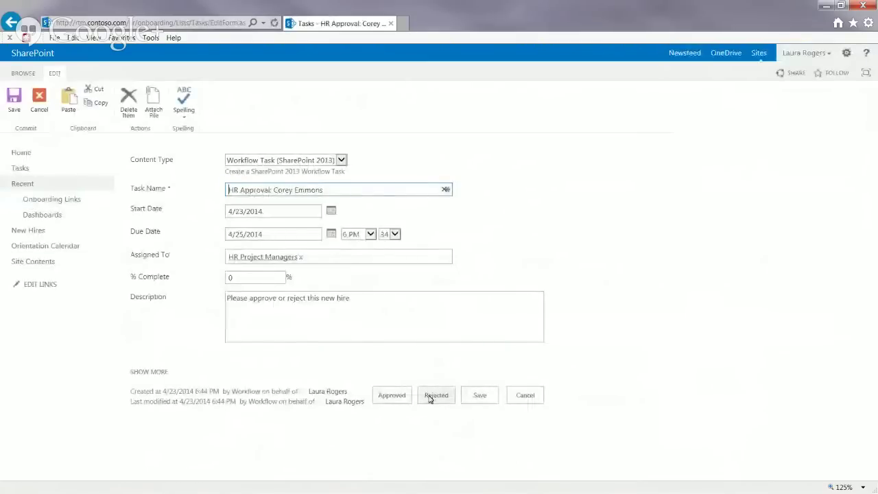
pyautogui.click(382, 397)
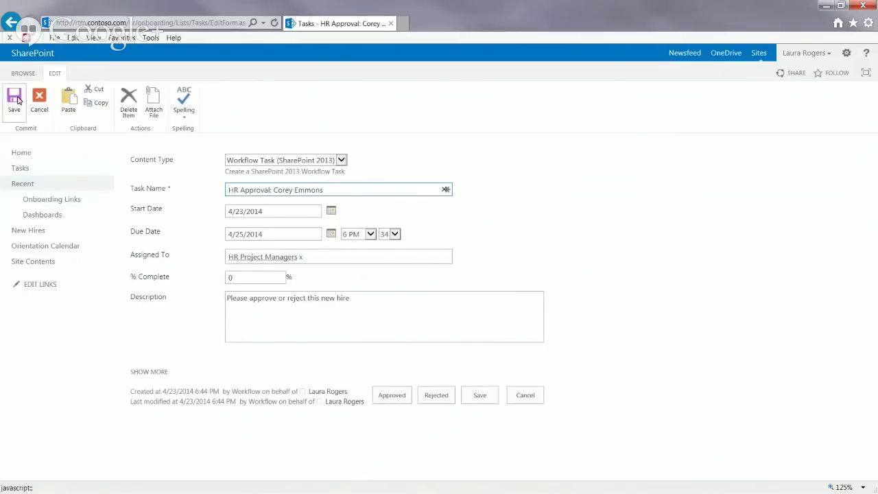
pyautogui.click(11, 22)
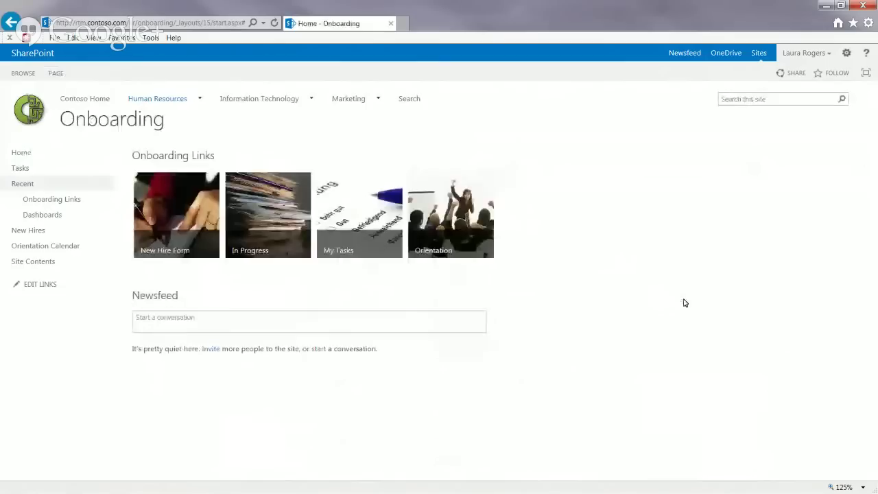
# Step: Via the In Progress tile, confirm the first hire's Manager Approval status is still New
pyautogui.click(268, 199)
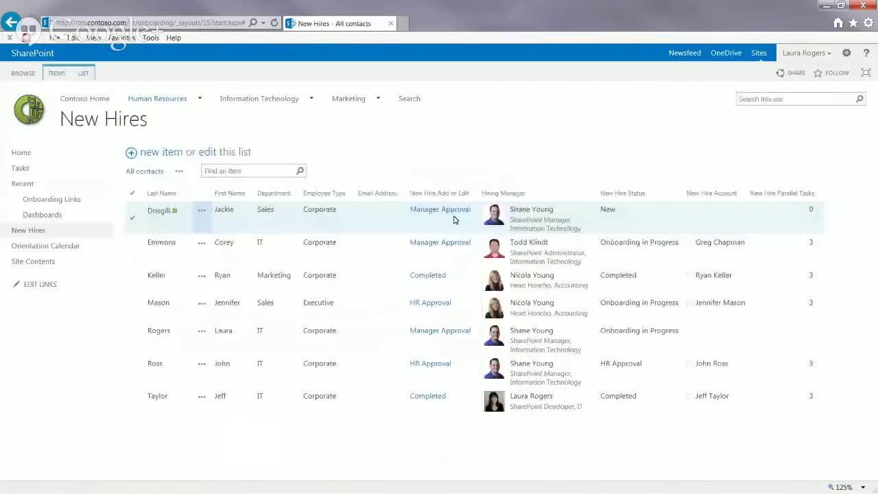
pyautogui.click(452, 214)
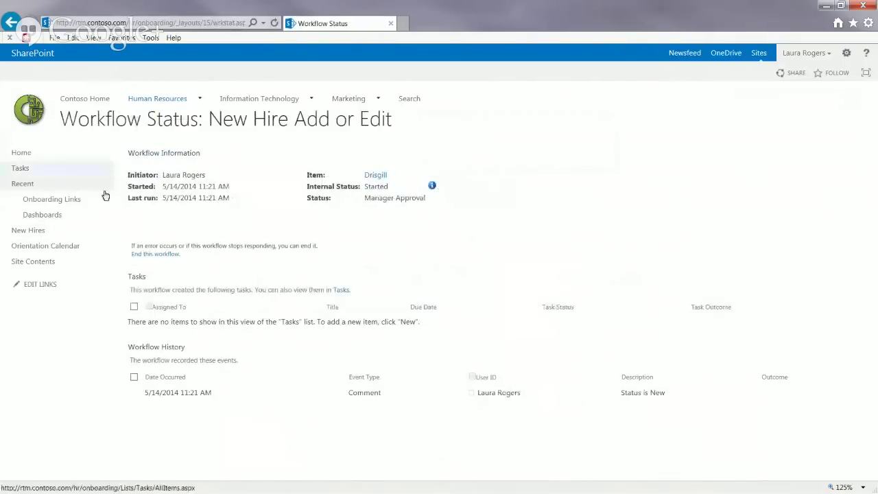
pyautogui.click(11, 23)
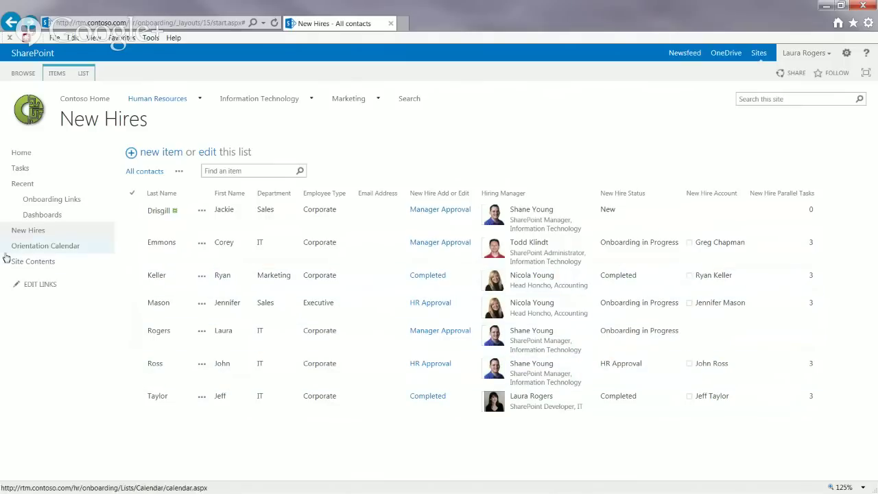
# Step: Inspect the last Approve new hire task at the bottom of Tasks, then return to All Tasks
pyautogui.click(31, 168)
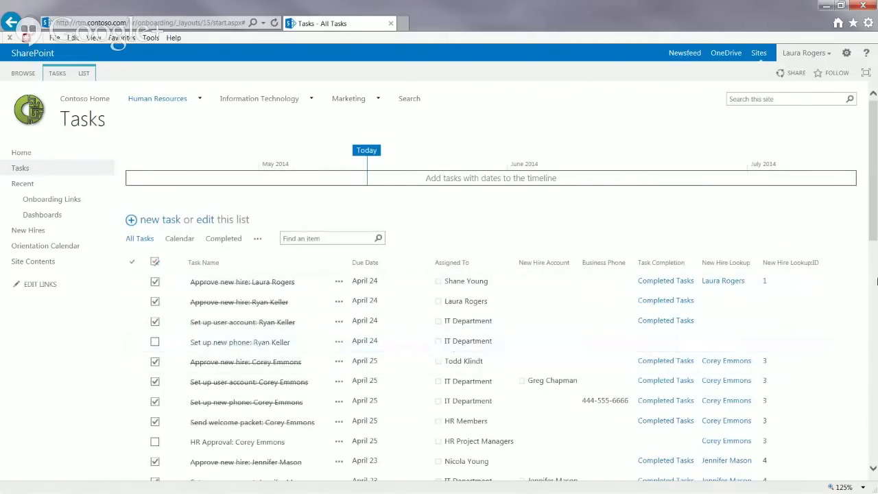
pyautogui.moveTo(872, 222); pyautogui.dragTo(871, 287)
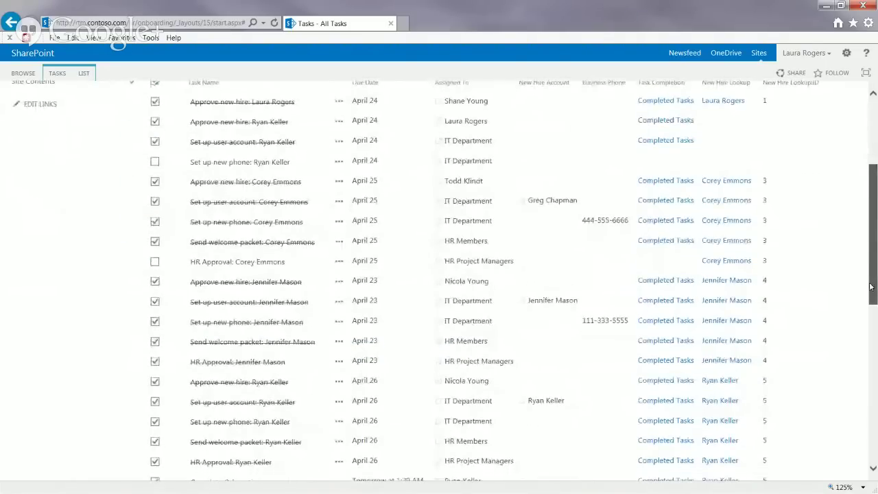
pyautogui.moveTo(871, 287); pyautogui.dragTo(874, 473)
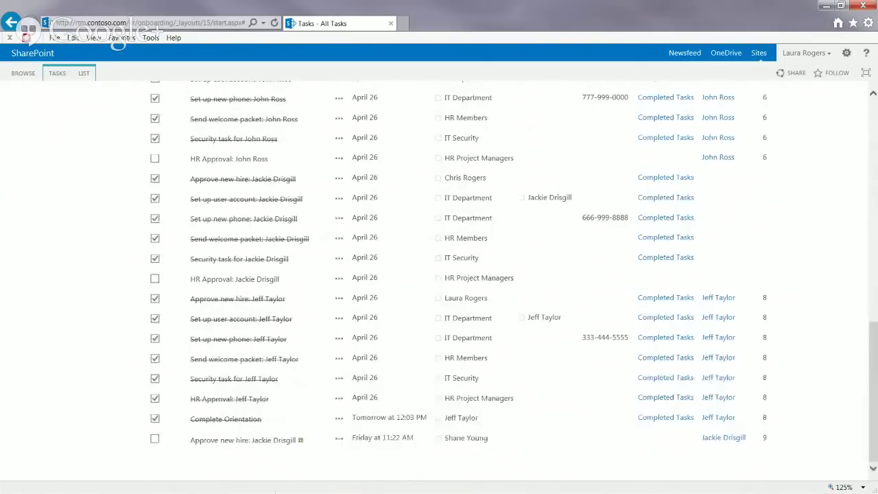
pyautogui.click(230, 443)
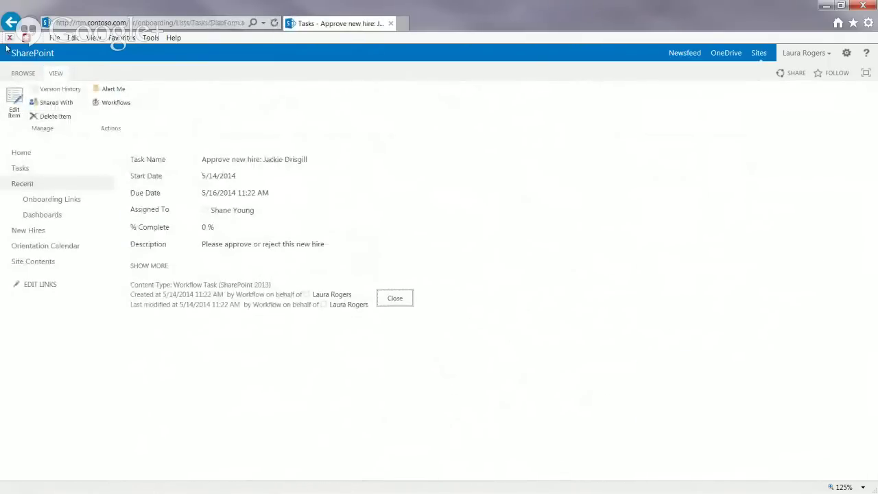
pyautogui.click(11, 22)
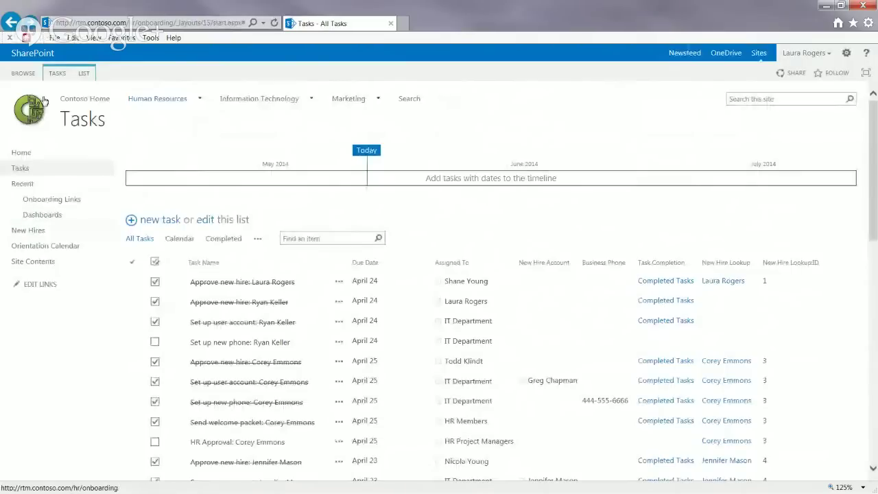
# Step: Open the newest hire's Dashboard and edit its Approve new hire task due 5/16/2014
pyautogui.click(29, 153)
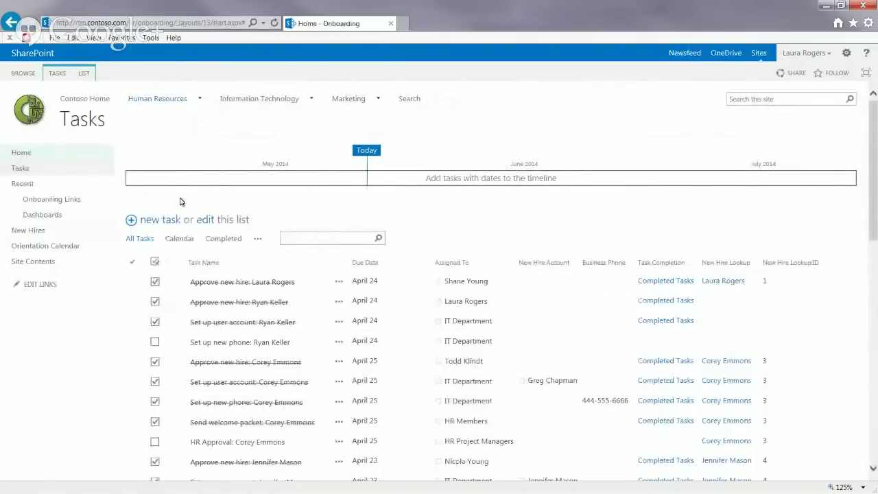
pyautogui.click(254, 219)
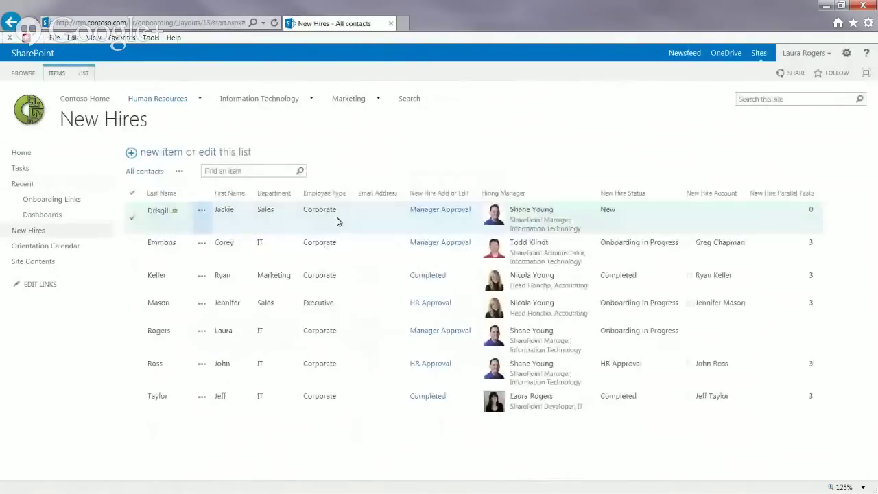
pyautogui.click(371, 219)
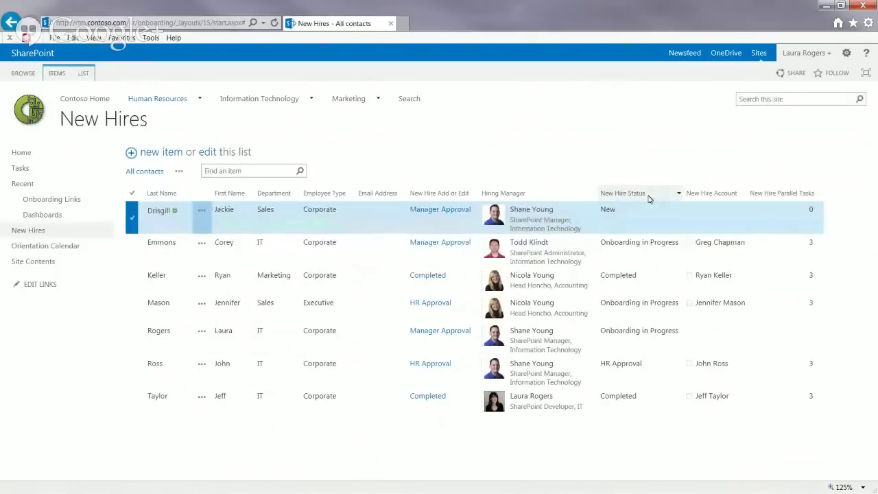
pyautogui.click(201, 214)
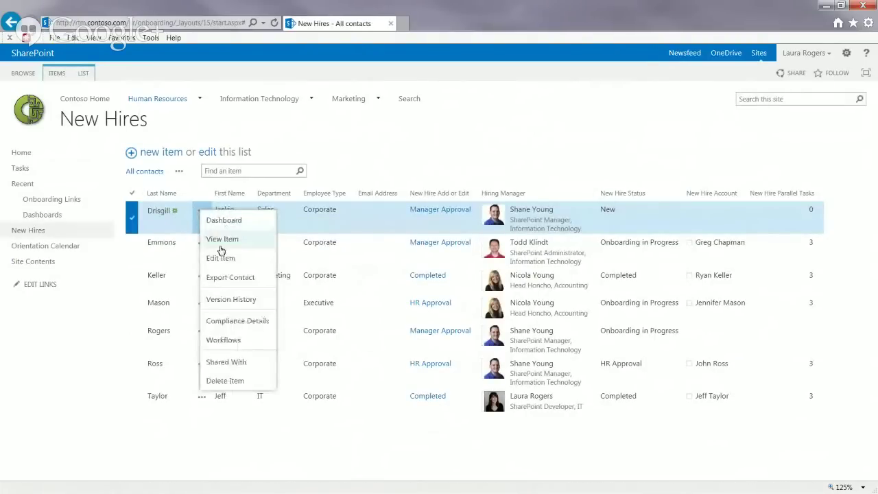
pyautogui.click(223, 220)
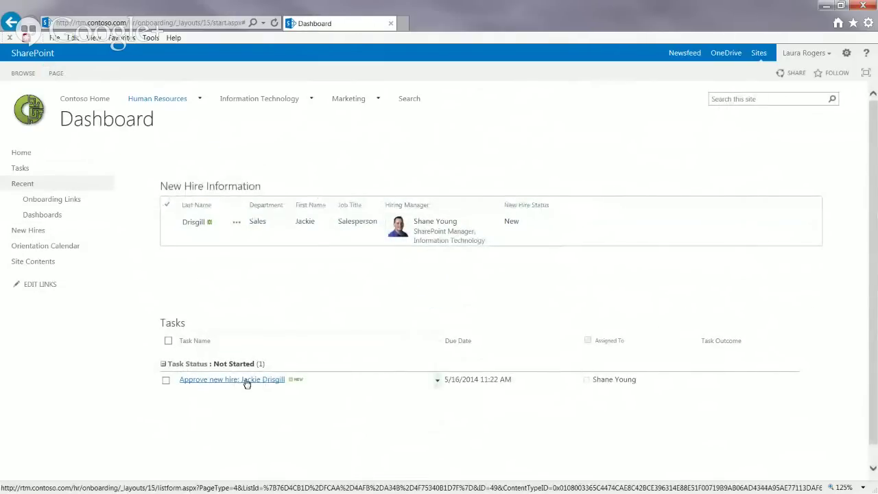
pyautogui.click(246, 381)
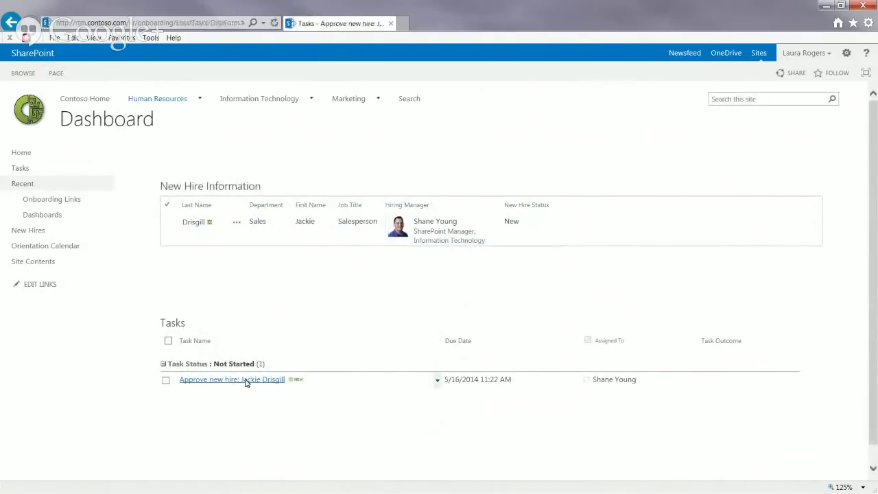
pyautogui.click(15, 110)
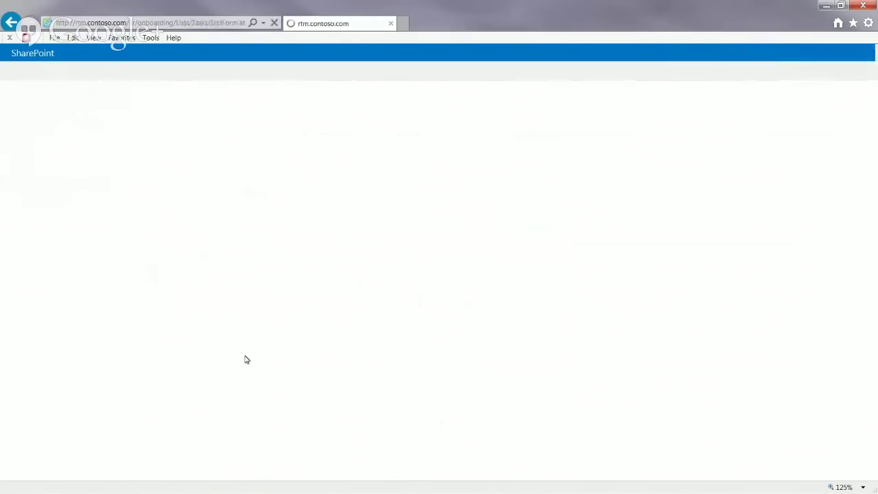
# Step: Mark the hire's approval task Approved and go back to the Dashboard
pyautogui.click(394, 396)
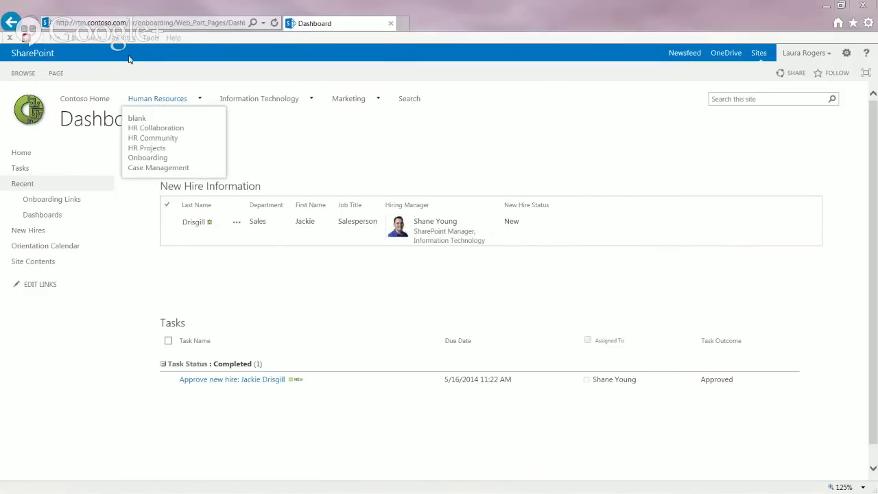
pyautogui.click(155, 22)
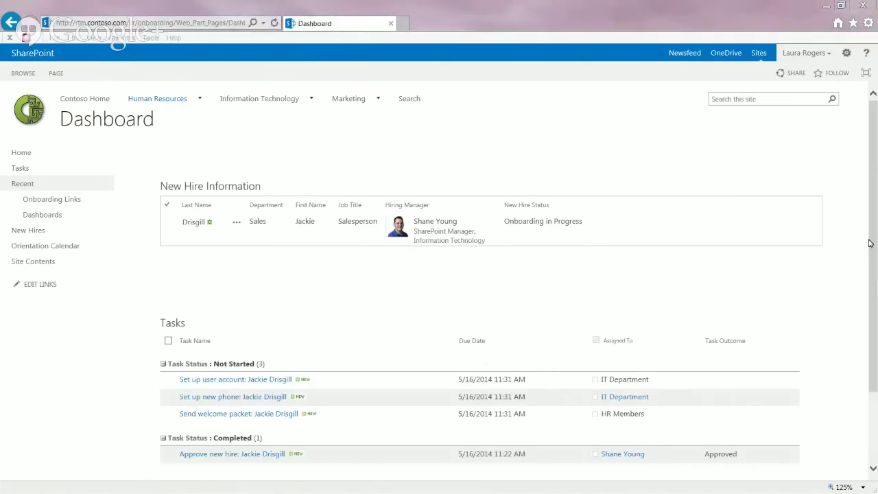
pyautogui.moveTo(868, 243); pyautogui.dragTo(876, 359)
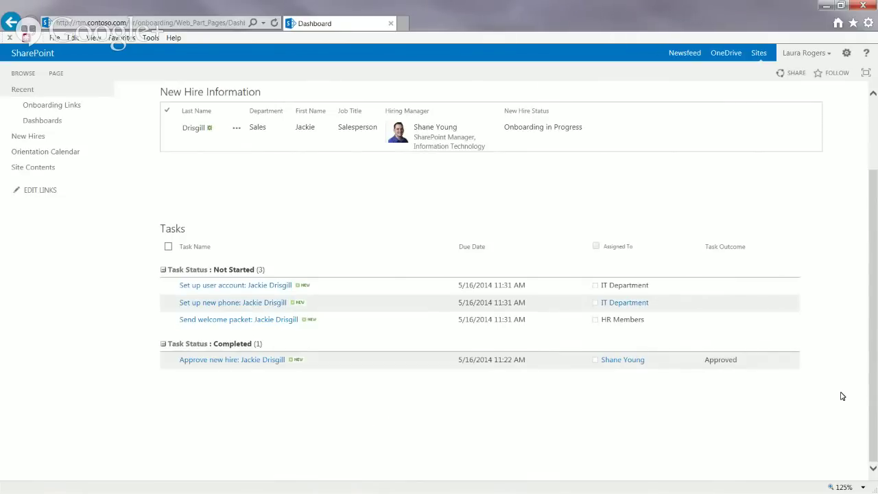
pyautogui.moveTo(873, 369)
pyautogui.mouseDown()
pyautogui.moveTo(873, 263)
pyautogui.moveTo(873, 368)
pyautogui.mouseUp()
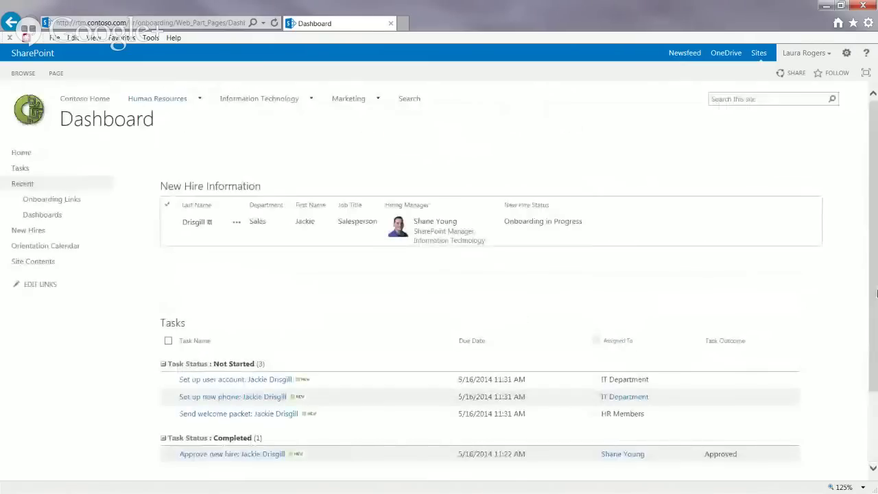
pyautogui.moveTo(877, 293); pyautogui.dragTo(874, 368)
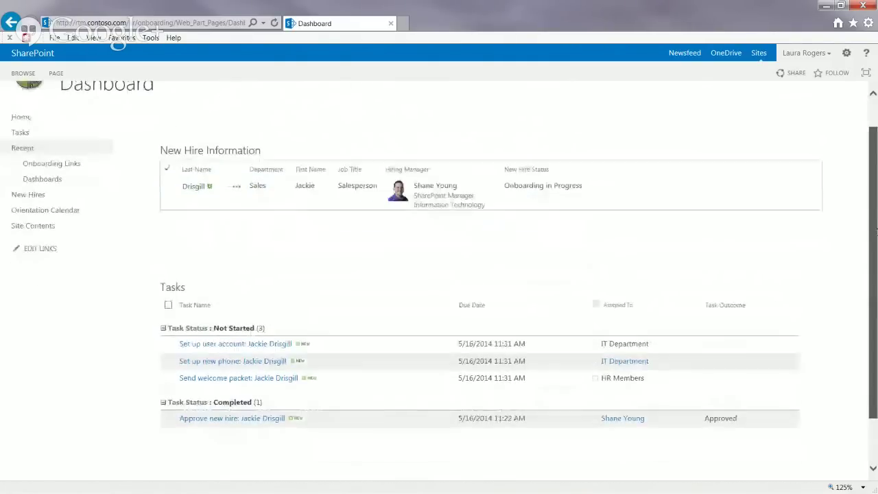
pyautogui.moveTo(876, 234); pyautogui.dragTo(876, 285)
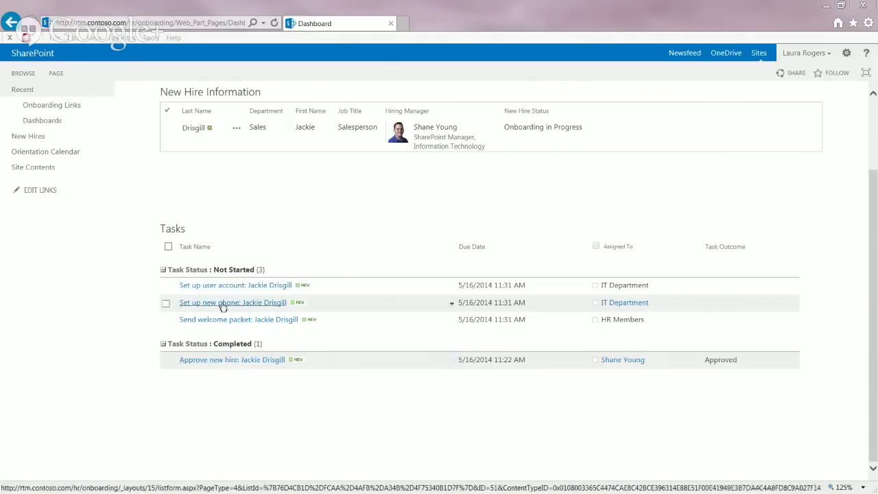
# Step: Edit the Set up user account task and enter the new hire as New Hire Account
pyautogui.click(286, 288)
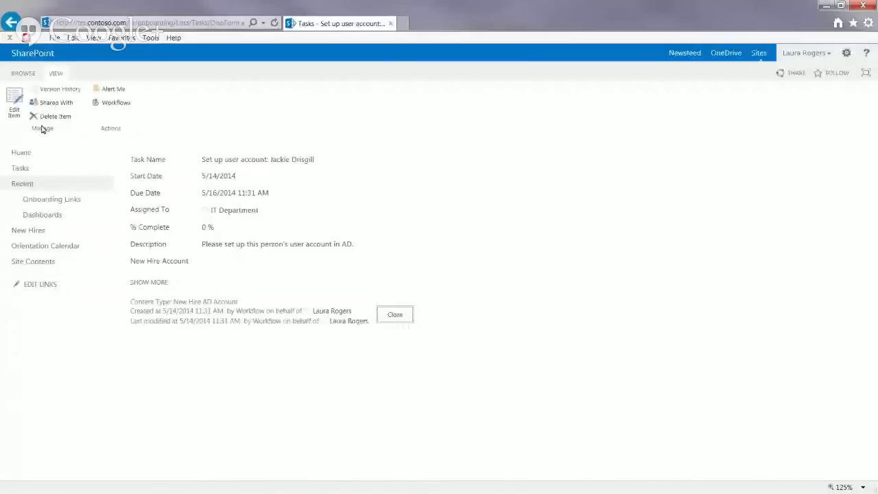
pyautogui.click(19, 110)
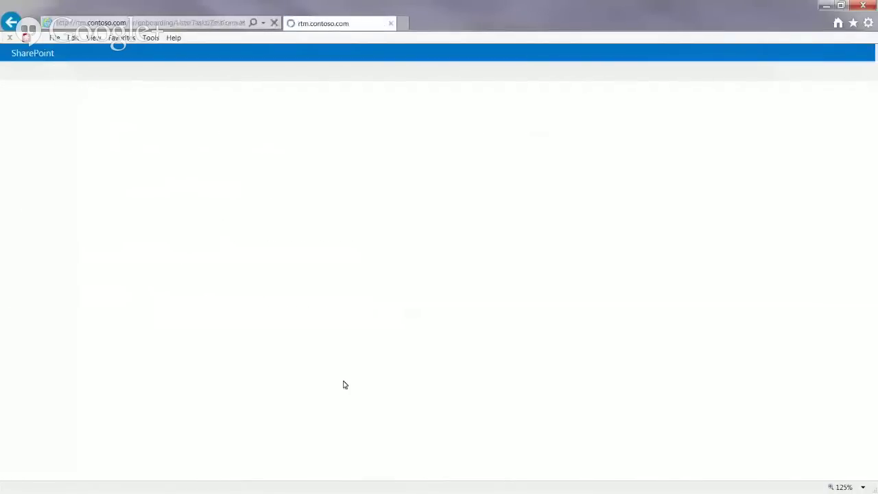
pyautogui.click(401, 417)
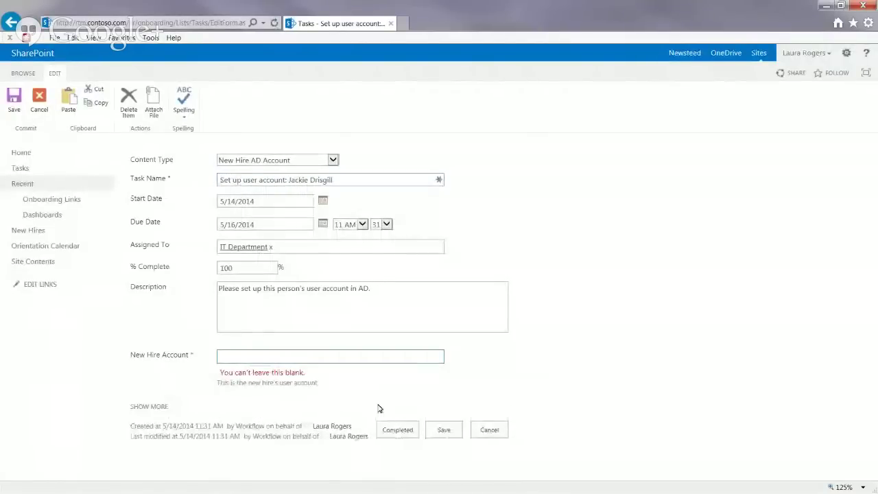
pyautogui.click(279, 356)
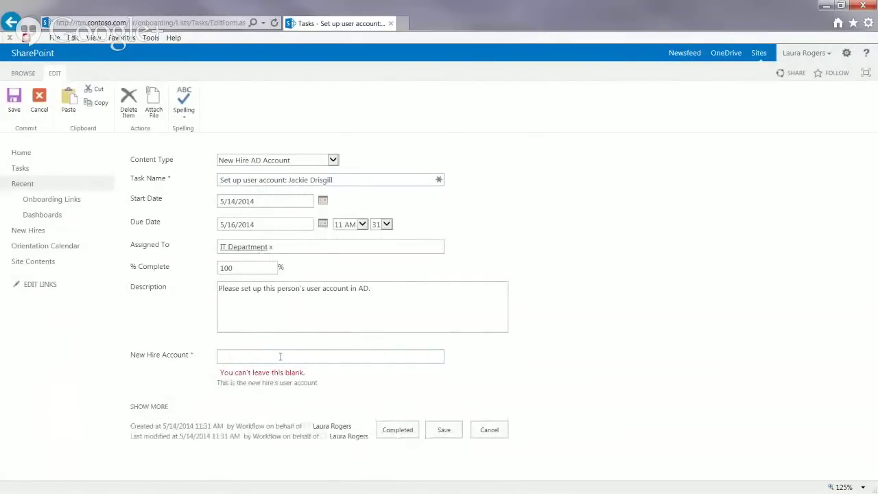
pyautogui.write('jacki')
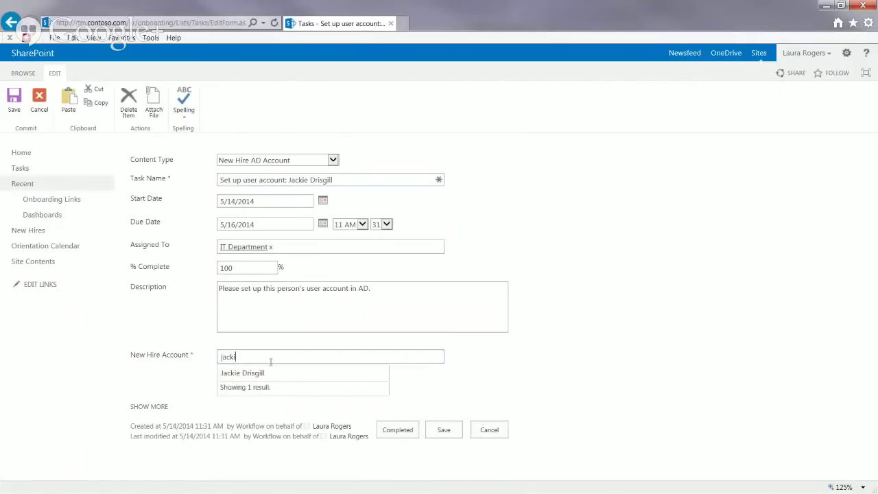
pyautogui.click(267, 374)
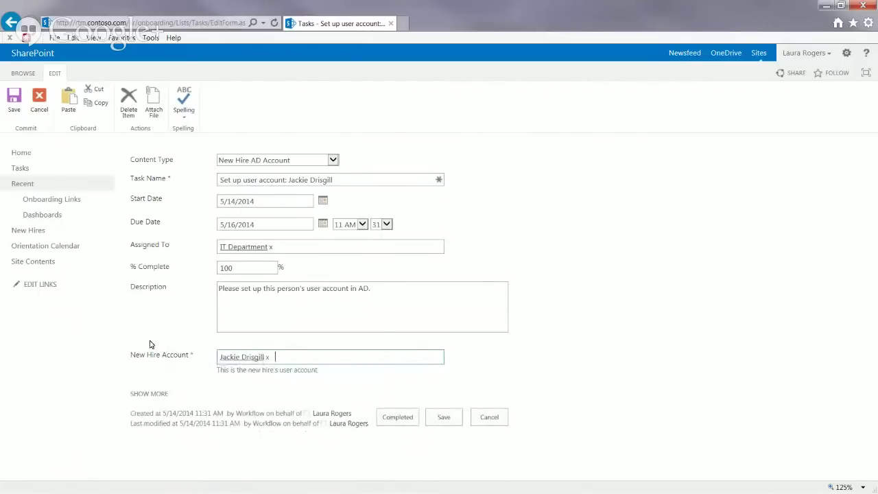
pyautogui.click(301, 354)
pyautogui.click(398, 418)
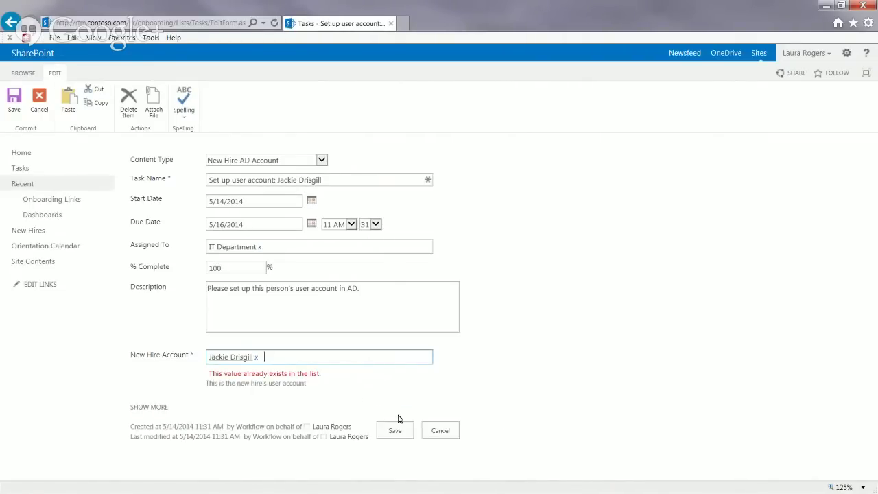
# Step: Swap the duplicate New Hire Account for a different person and save the task Completed
pyautogui.click(273, 357)
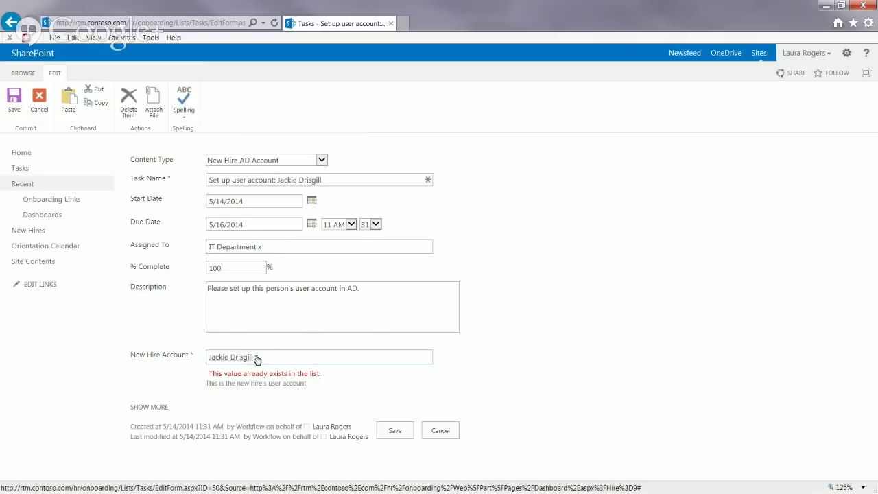
pyautogui.click(395, 429)
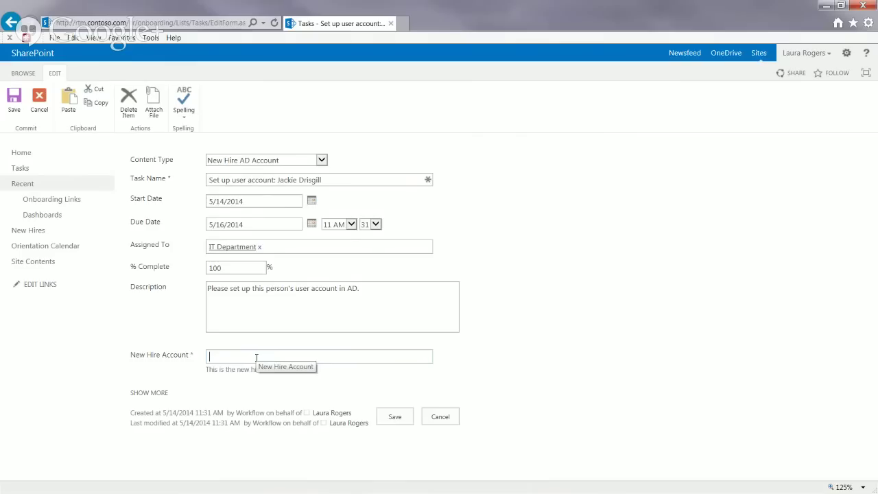
pyautogui.write('ben')
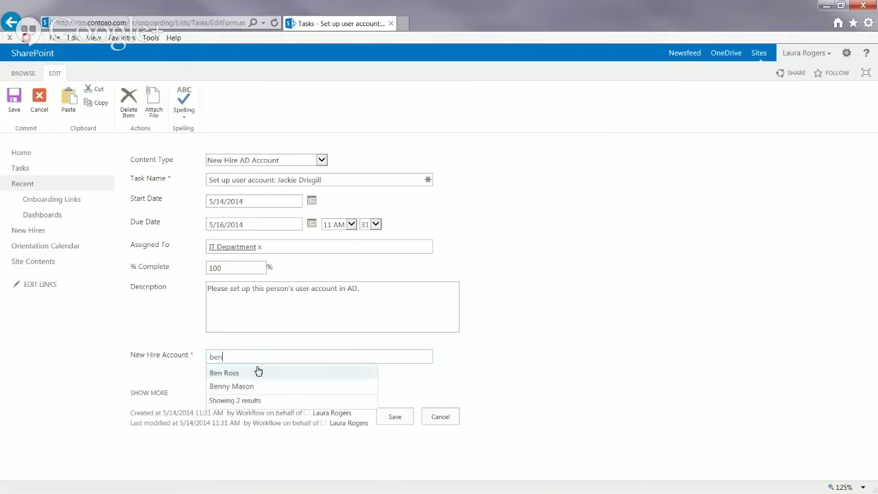
pyautogui.click(233, 387)
pyautogui.click(395, 417)
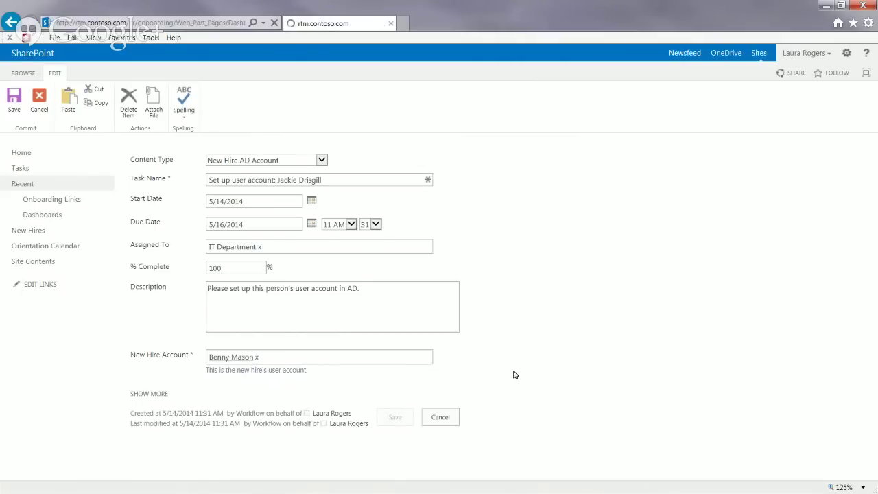
pyautogui.moveTo(871, 203); pyautogui.dragTo(871, 273)
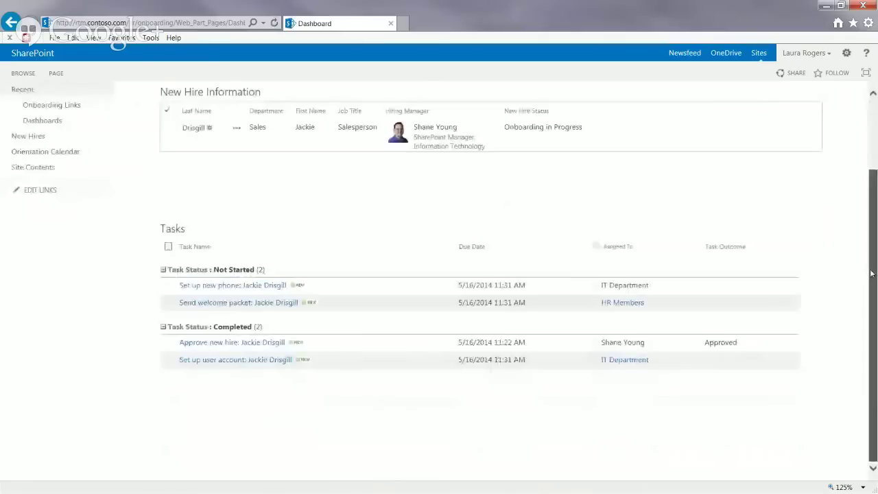
# Step: Complete Send welcome packet, then complete Set up new phone with a business phone number
pyautogui.click(236, 306)
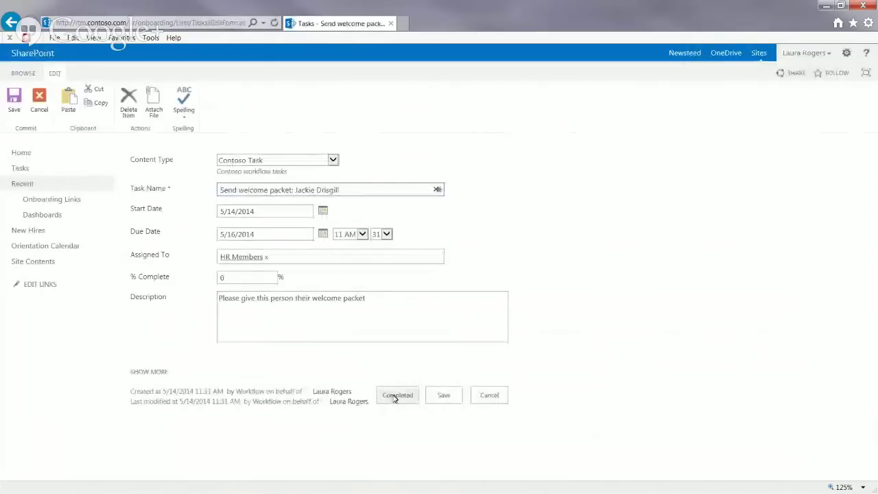
pyautogui.click(397, 396)
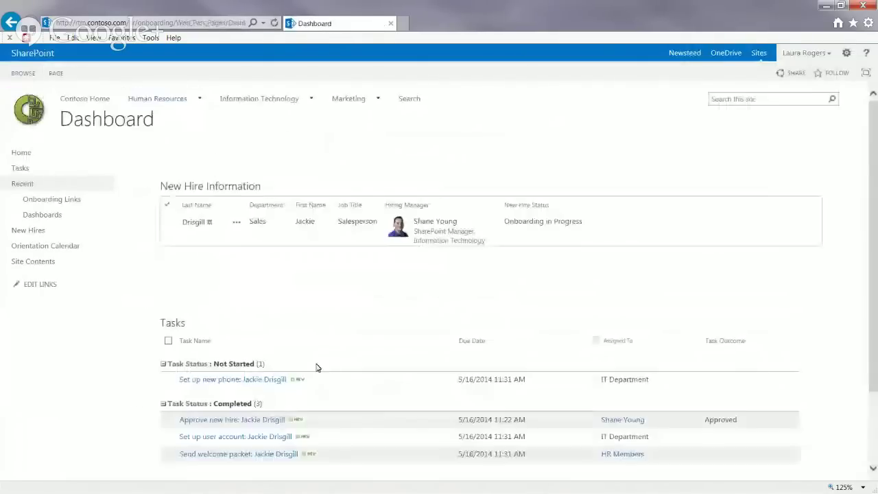
pyautogui.click(261, 380)
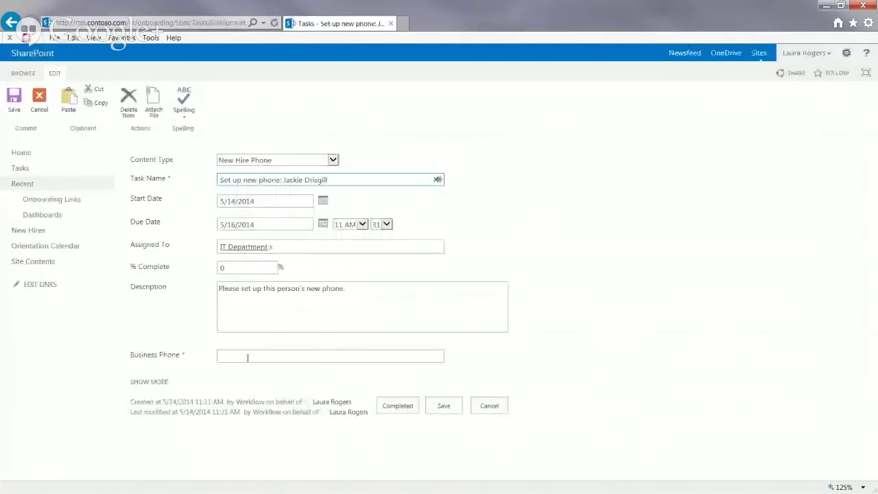
pyautogui.click(247, 358)
pyautogui.write('5555-6')
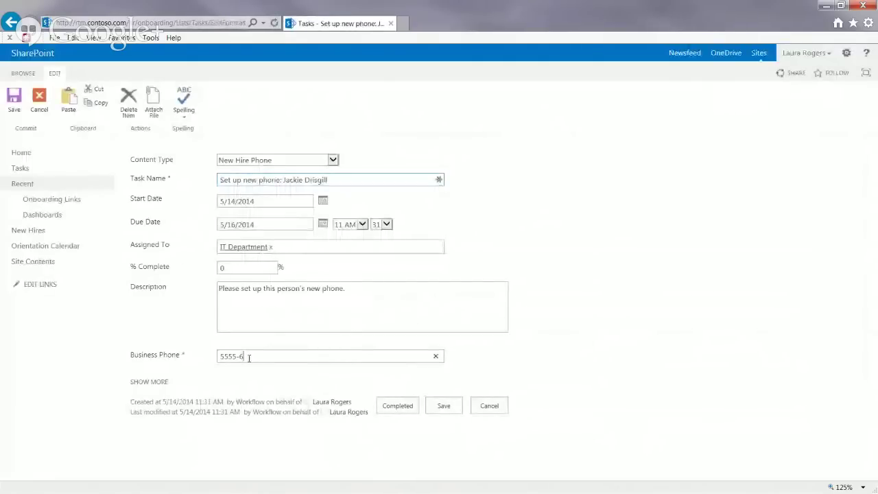
pyautogui.write('66-7777')
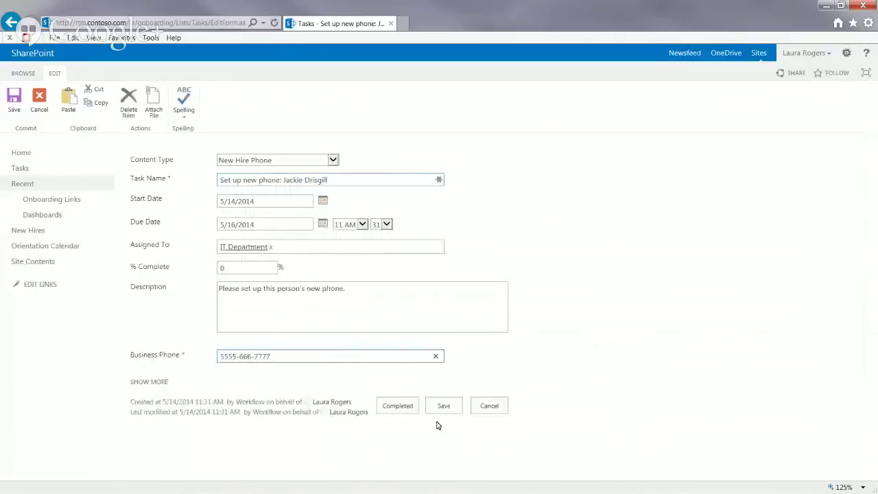
pyautogui.click(401, 406)
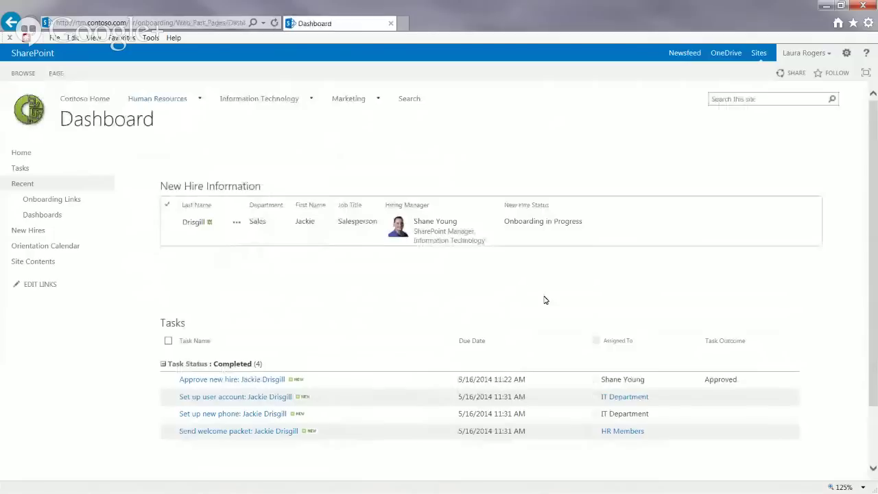
# Step: Reload the Dashboard to show HR Approval status and the new Not Started HR Approval task
pyautogui.scroll(-1, 873, 324)
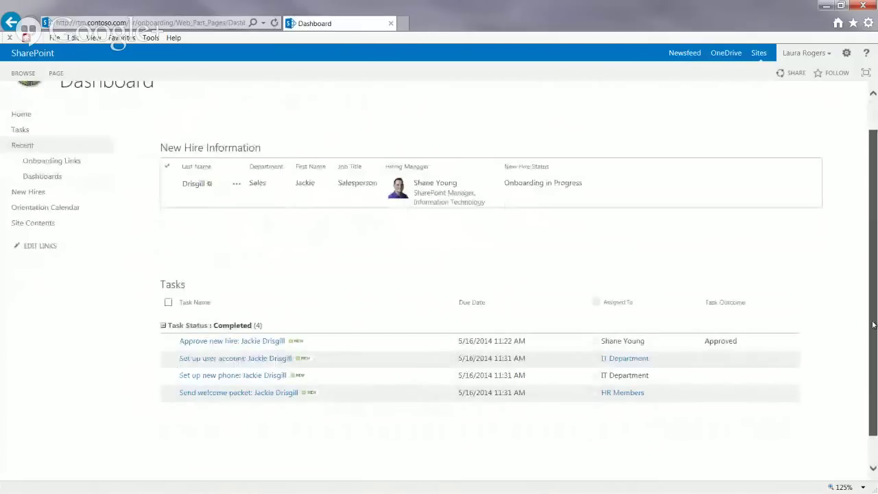
pyautogui.moveTo(873, 325); pyautogui.dragTo(871, 293)
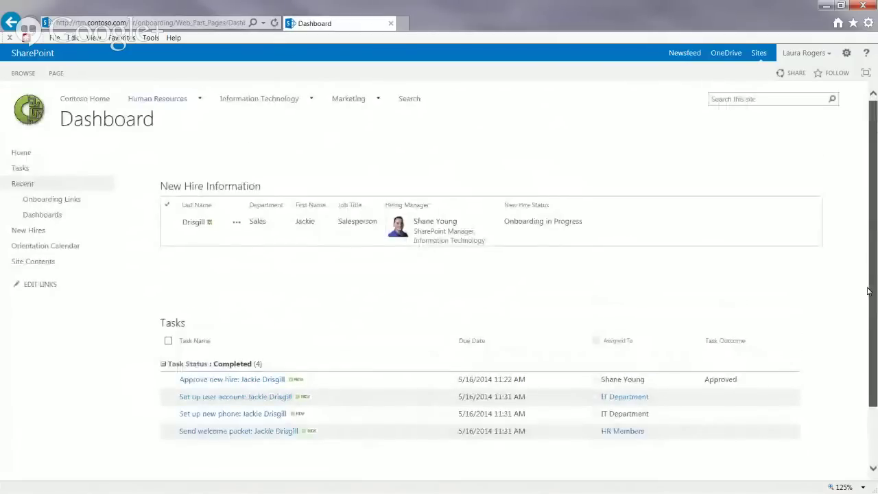
pyautogui.scroll(-1, 751, 312)
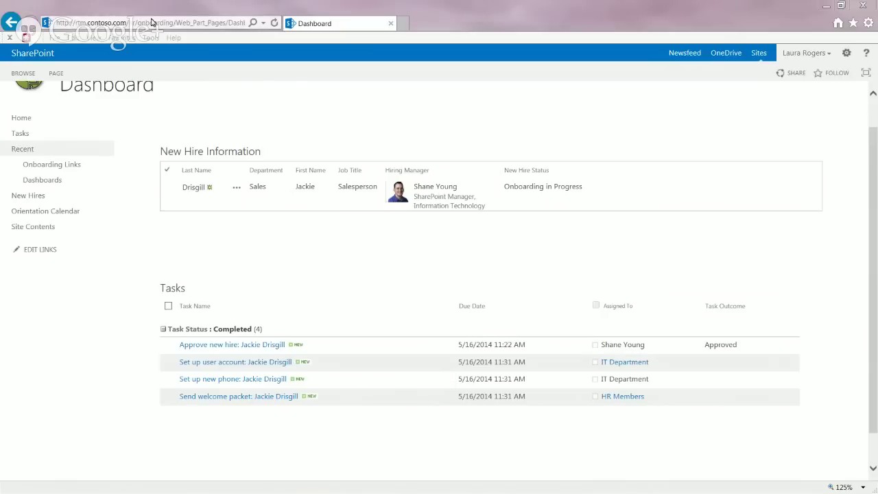
pyautogui.click(172, 24)
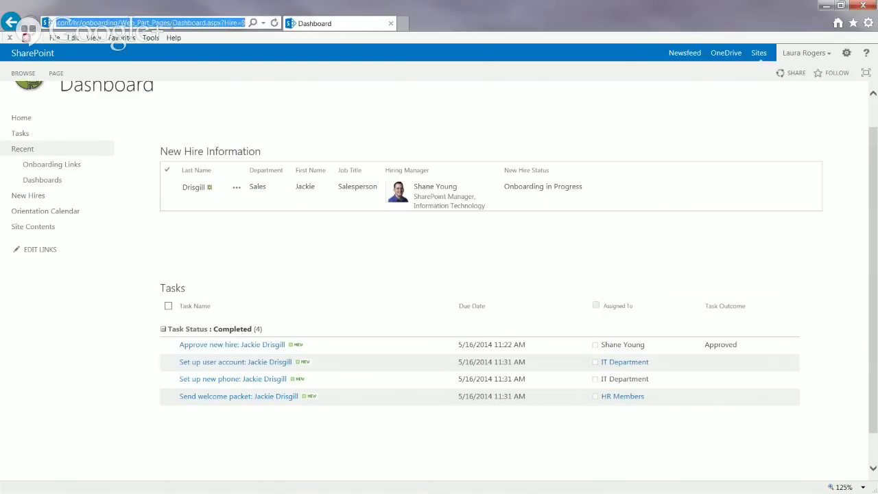
pyautogui.press('Return')
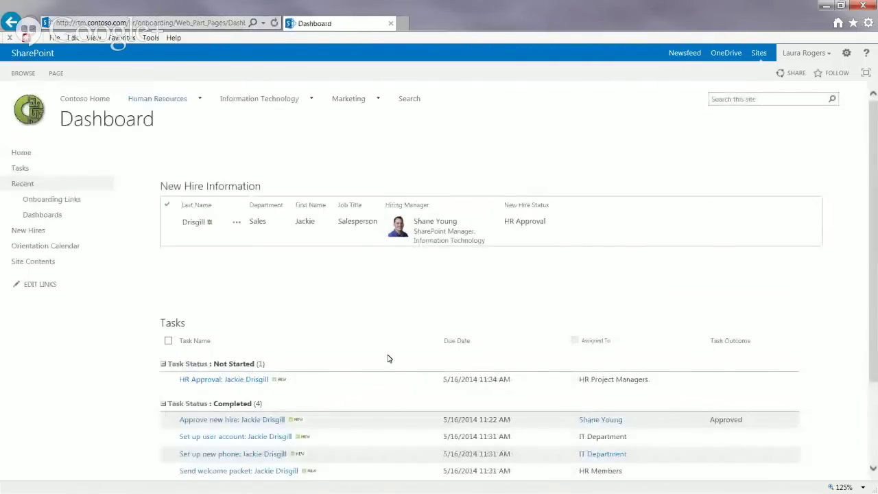
# Step: Approve the new hire's HR Approval task and reload the Dashboard to see Orientation Scheduled
pyautogui.click(232, 381)
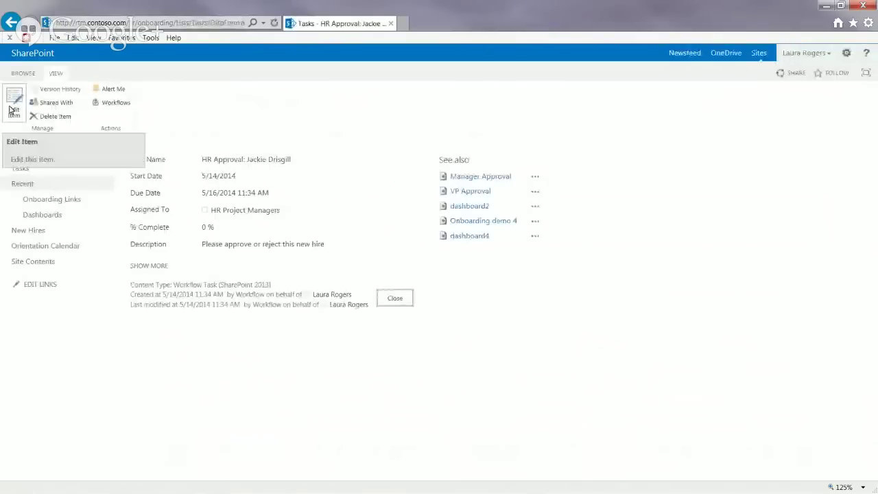
pyautogui.click(14, 102)
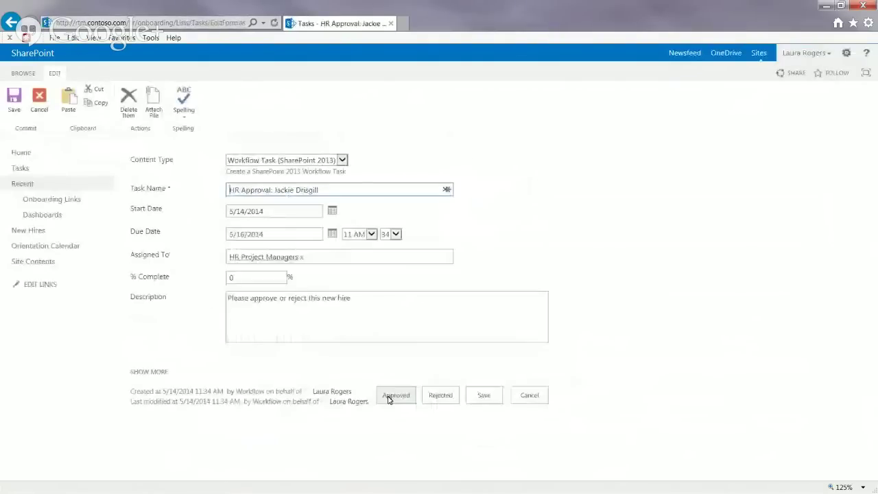
pyautogui.click(388, 398)
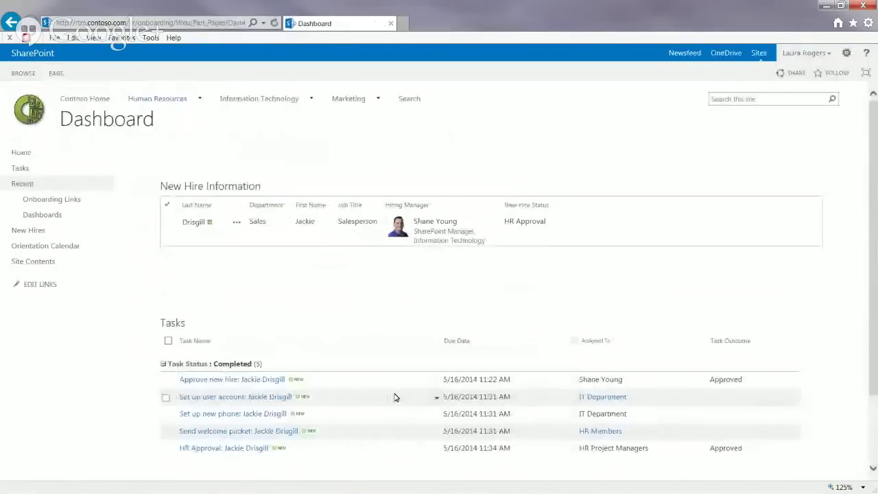
pyautogui.click(191, 23)
pyautogui.press('Return')
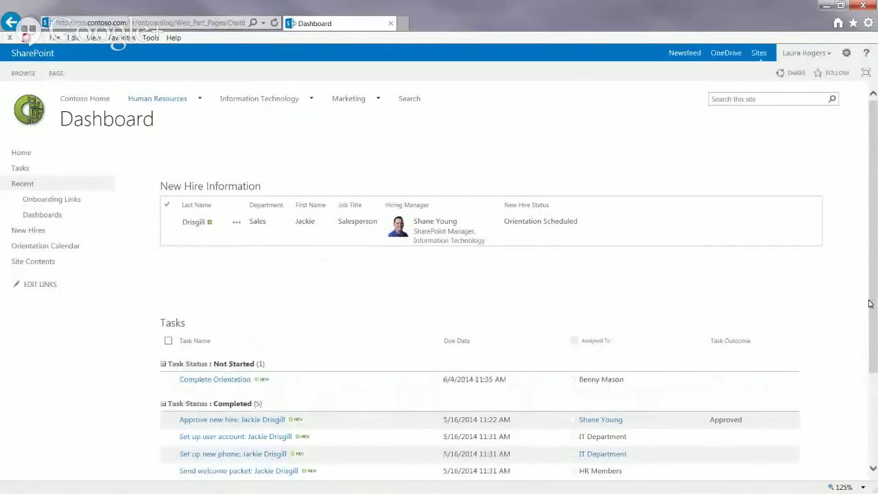
# Step: Mark the Complete Orientation task Completed and reload the Dashboard to confirm status Completed
pyautogui.scroll(-2, 869, 303)
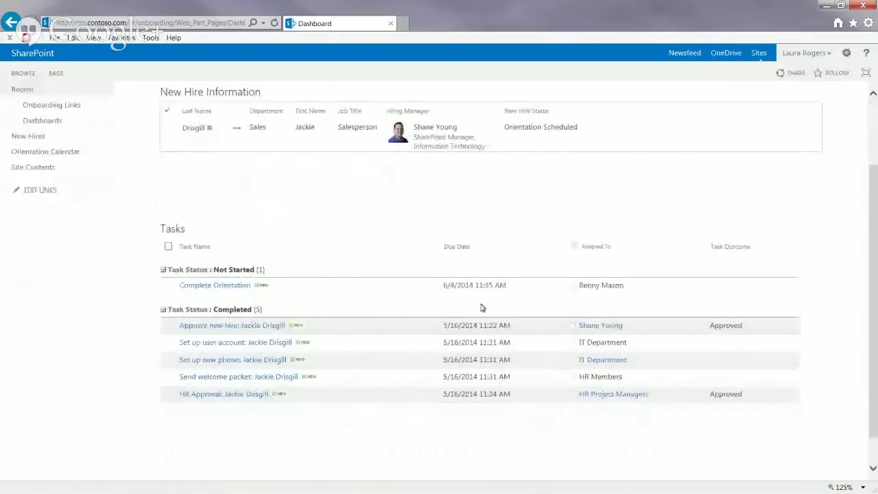
pyautogui.click(221, 285)
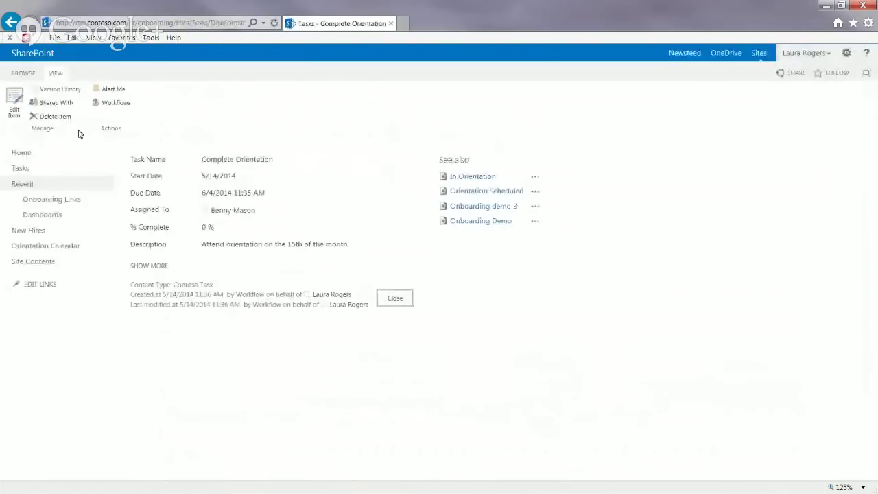
pyautogui.click(13, 104)
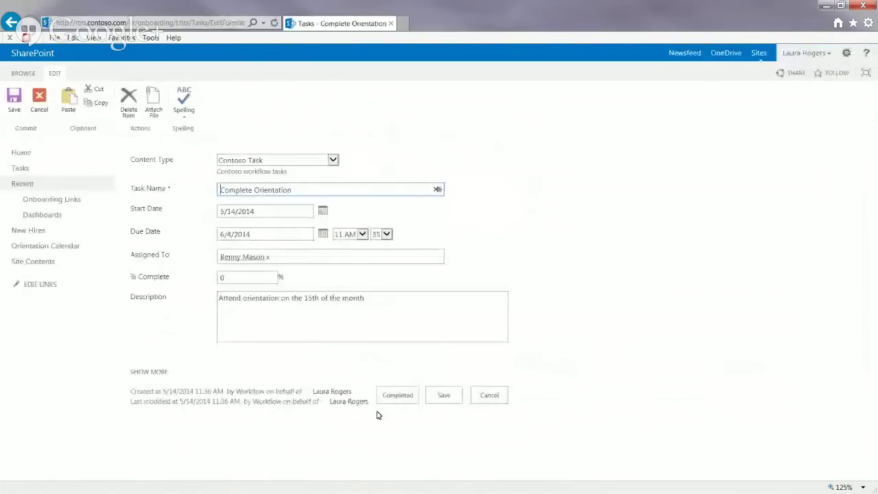
pyautogui.click(398, 395)
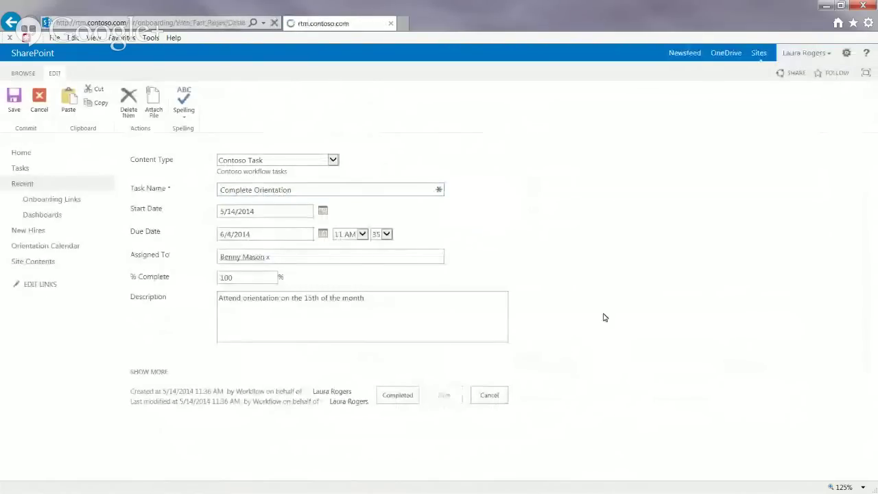
pyautogui.click(233, 23)
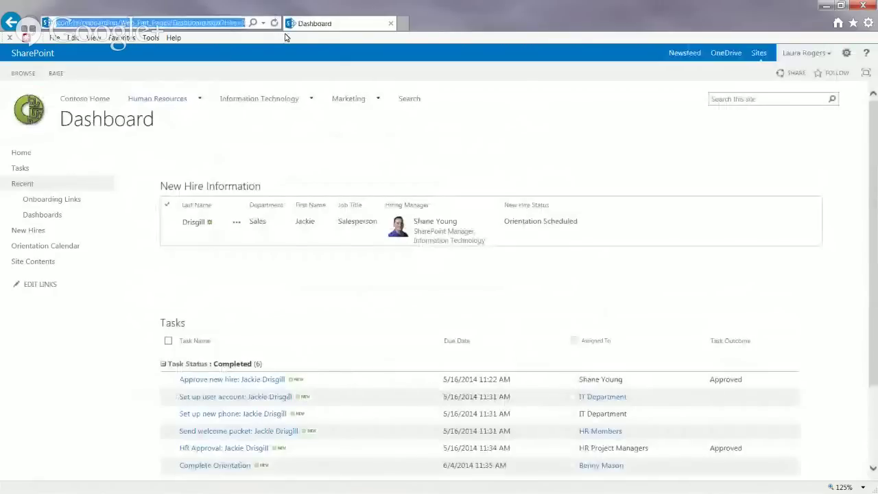
pyautogui.press('Return')
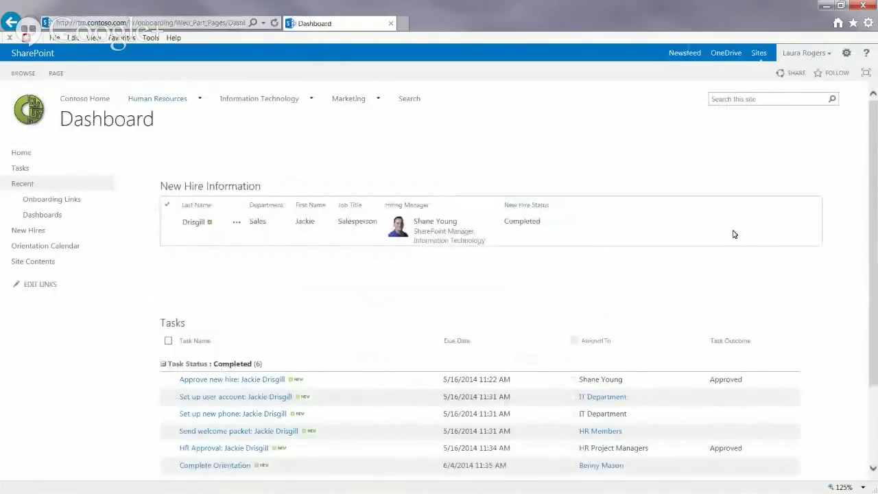
pyautogui.scroll(-1, 876, 276)
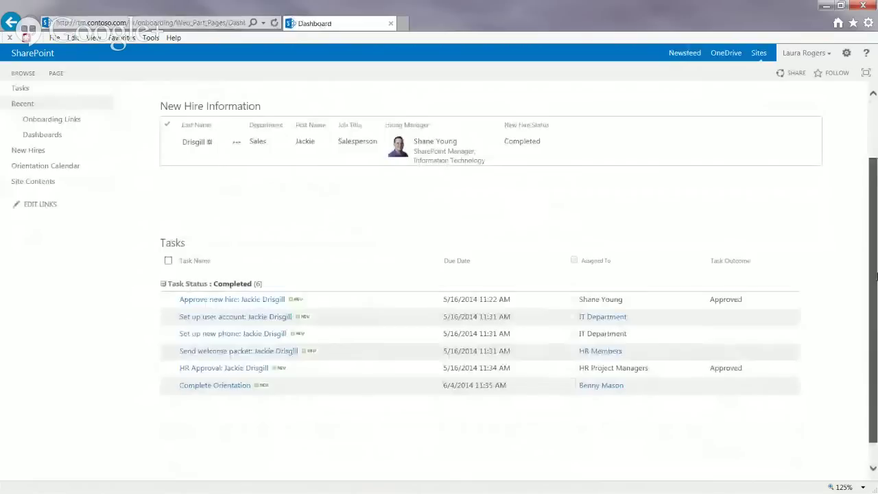
pyautogui.moveTo(876, 277); pyautogui.dragTo(876, 303)
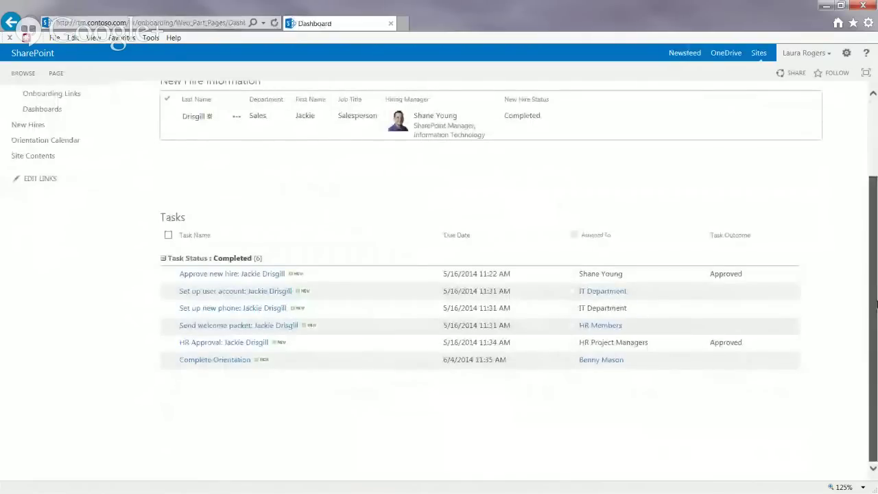
pyautogui.scroll(2, 641, 319)
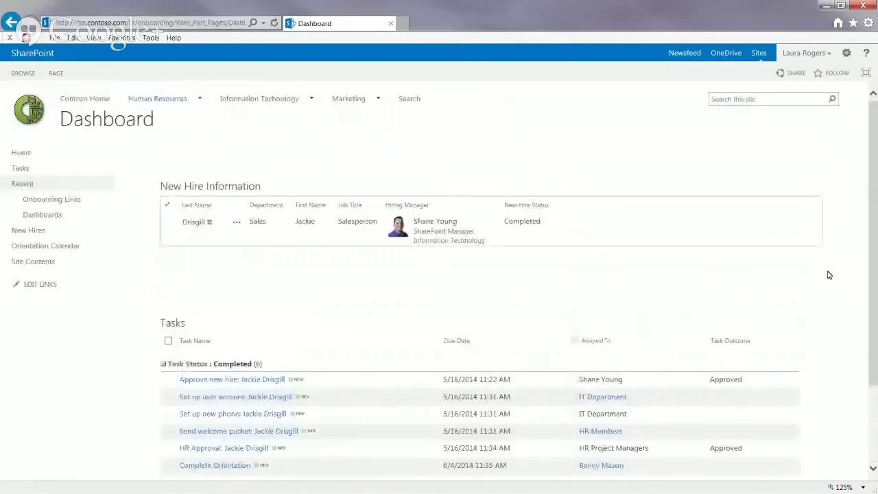
# Step: Go back to the Onboarding site home page via Home in the left navigation
pyautogui.scroll(-2, 829, 275)
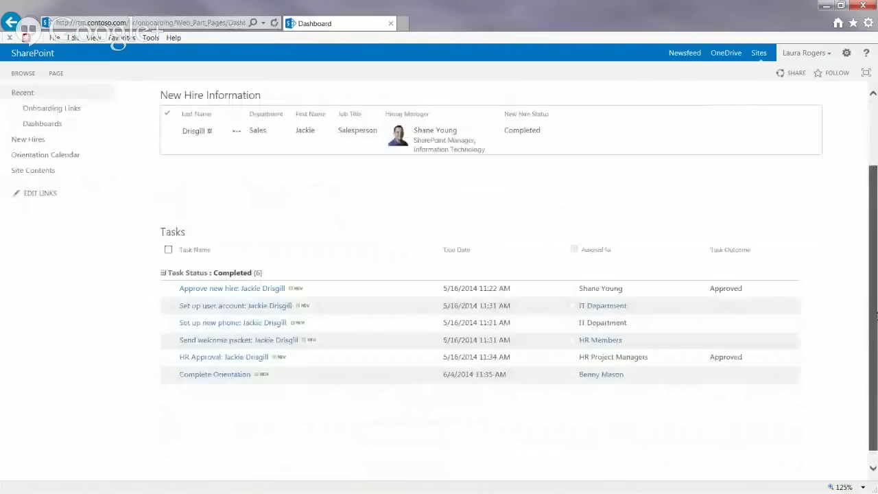
pyautogui.scroll(2, 181, 220)
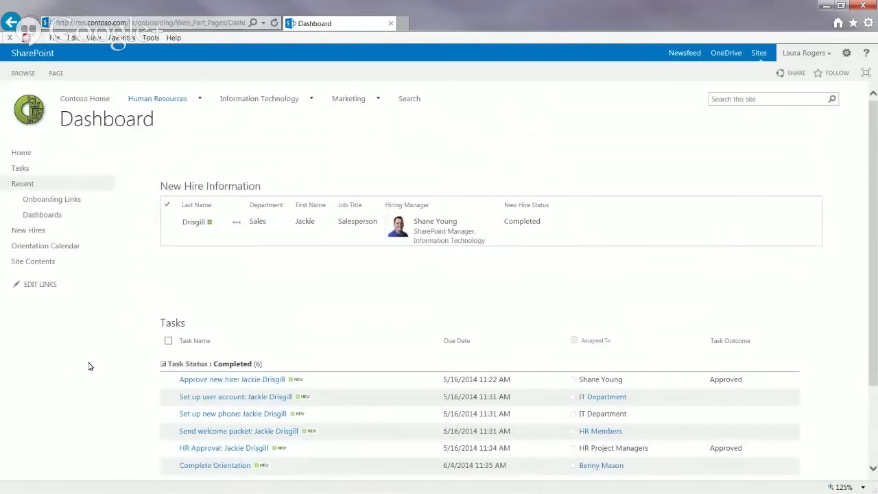
pyautogui.click(29, 153)
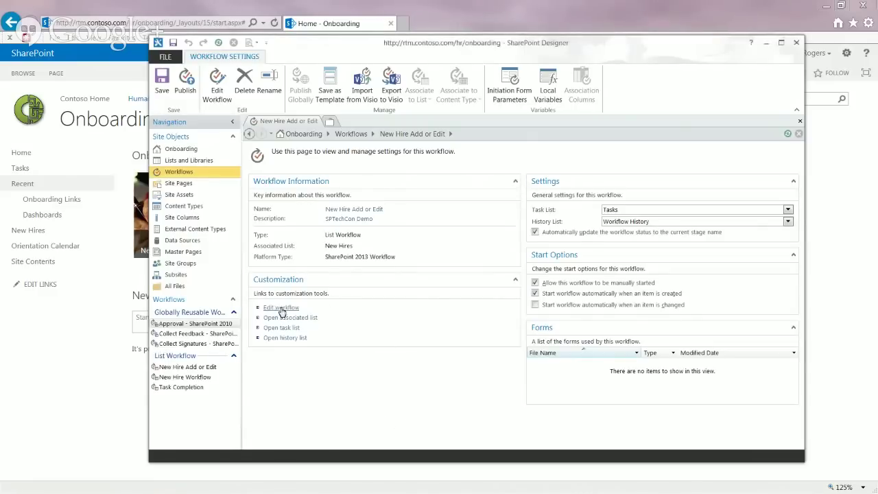
# Step: Review the New Hire Add or Edit workflow stages in the text designer, then move Designer aside
pyautogui.click(281, 309)
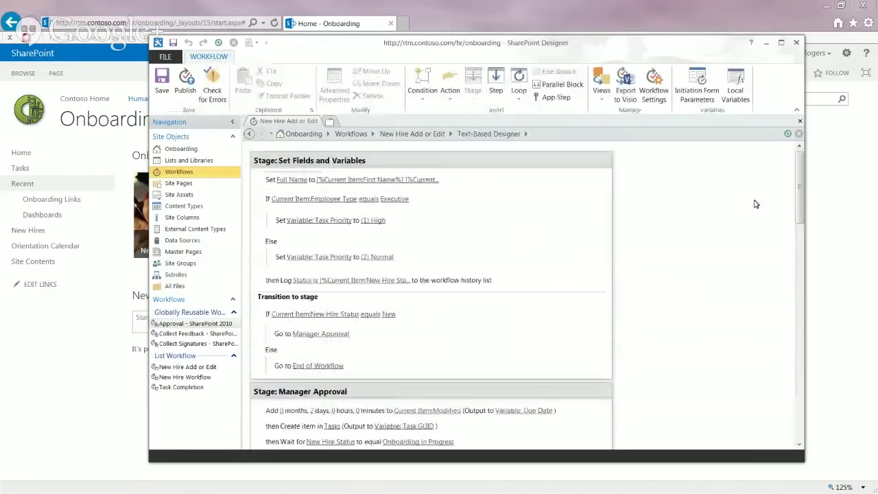
pyautogui.moveTo(799, 169)
pyautogui.mouseDown()
pyautogui.moveTo(803, 189)
pyautogui.moveTo(796, 166)
pyautogui.mouseUp()
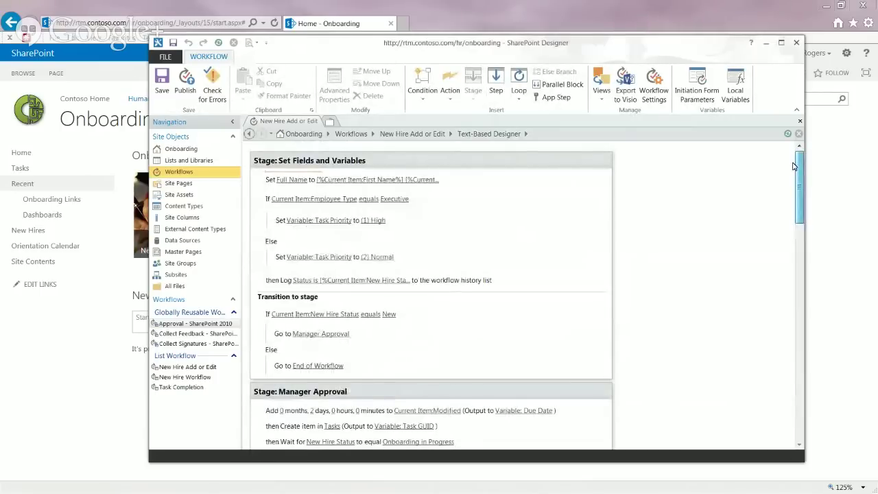
pyautogui.moveTo(796, 166)
pyautogui.mouseDown()
pyautogui.moveTo(803, 172)
pyautogui.moveTo(804, 160)
pyautogui.mouseUp()
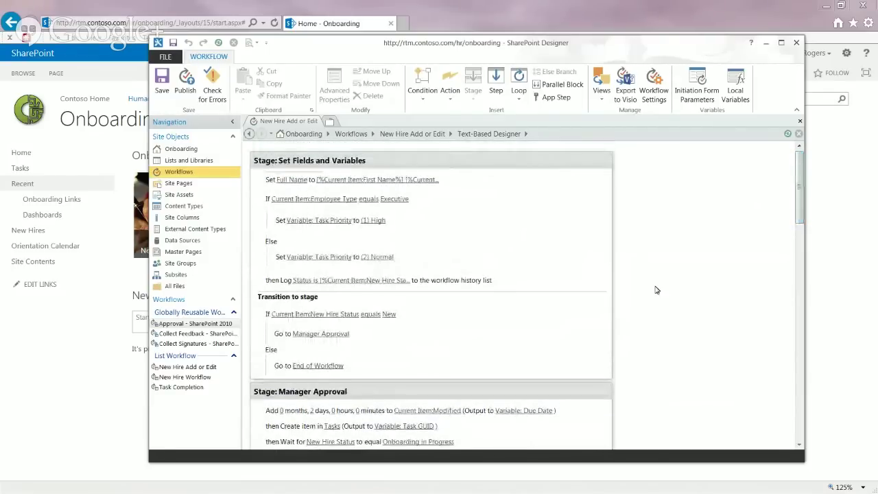
pyautogui.moveTo(479, 46); pyautogui.dragTo(479, 15)
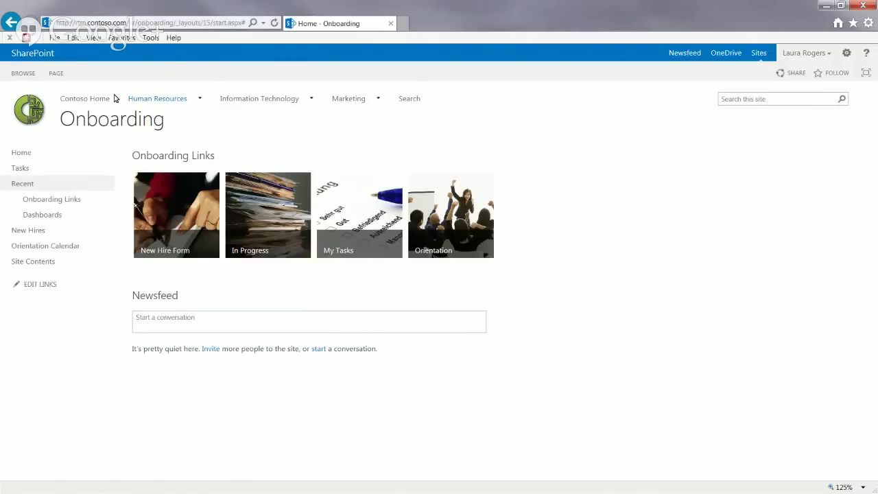
# Step: Go to the Human Resources site and show its Site Contents from the gear menu
pyautogui.moveTo(149, 100)
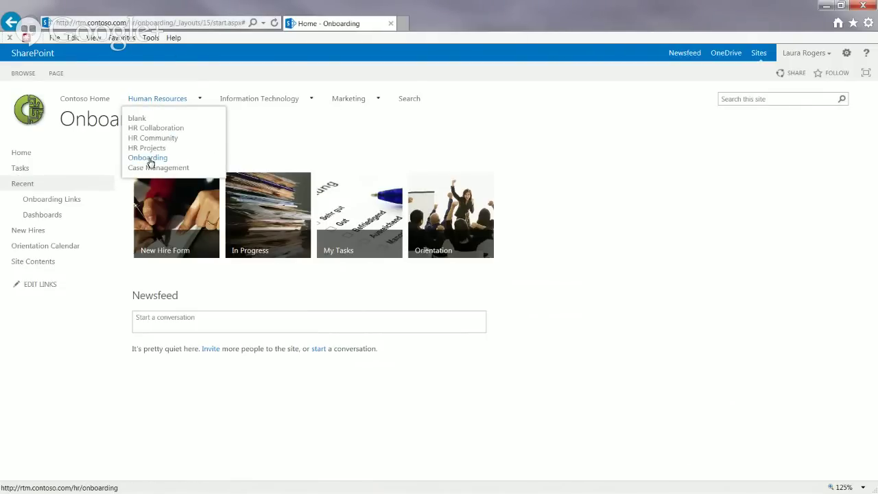
pyautogui.click(171, 103)
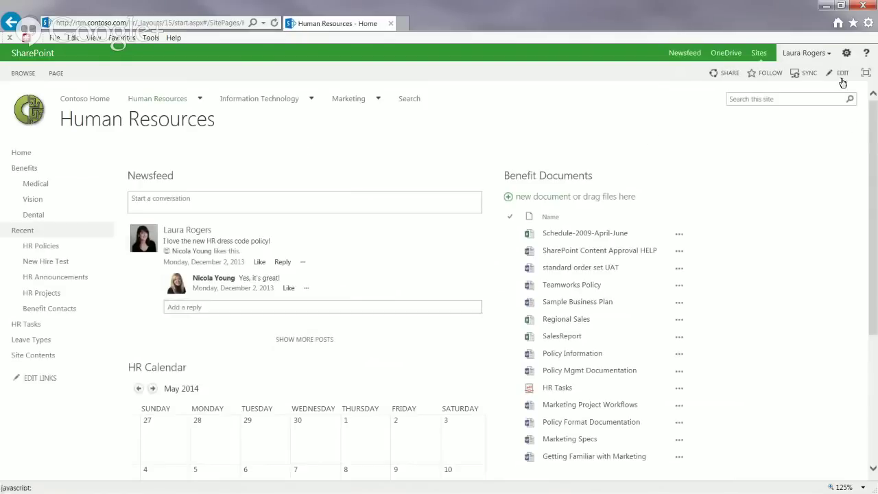
pyautogui.click(847, 53)
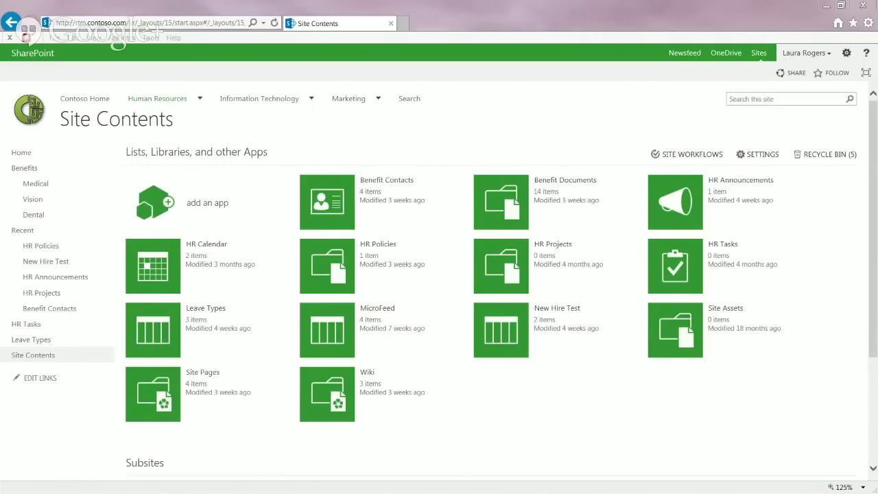
# Step: Create Team Site subsite 'Onboarding Demo', URL obd, described 'This is the onboarding demo from scratch'
pyautogui.click(873, 380)
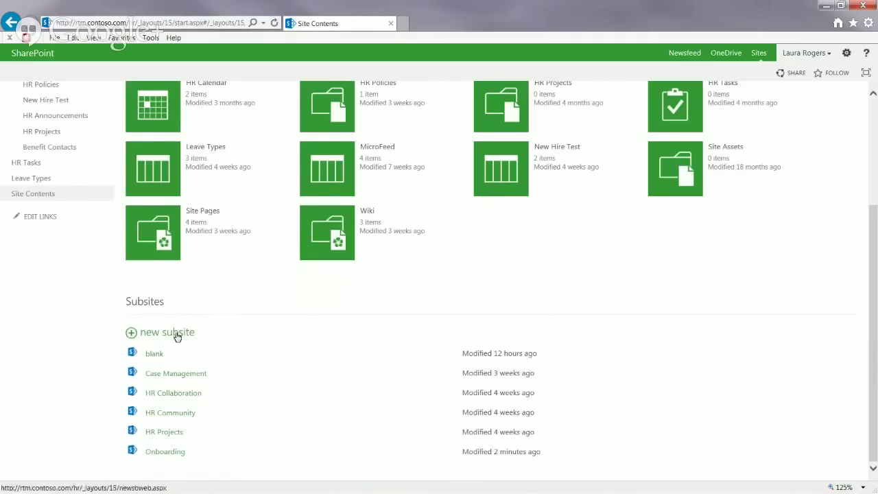
pyautogui.click(176, 335)
pyautogui.write('Onboarding Demo')
pyautogui.click(366, 269)
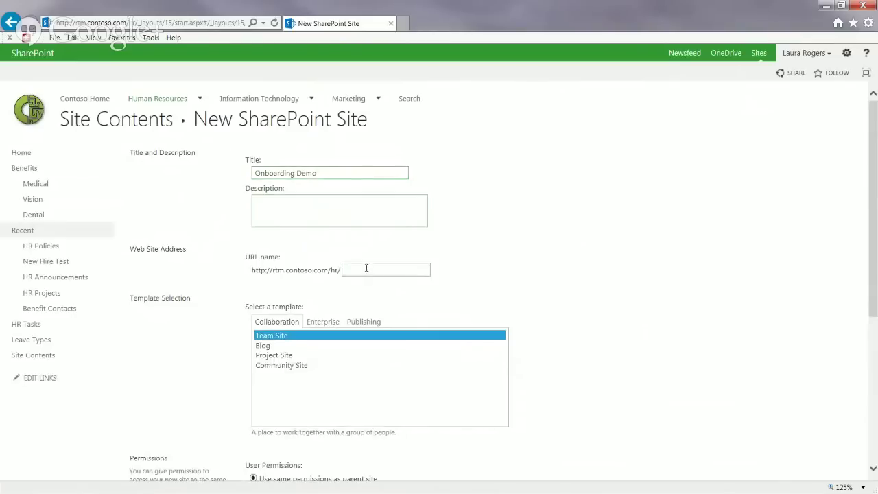
pyautogui.write('obd')
pyautogui.click(335, 216)
pyautogui.write('This is the onboarding ')
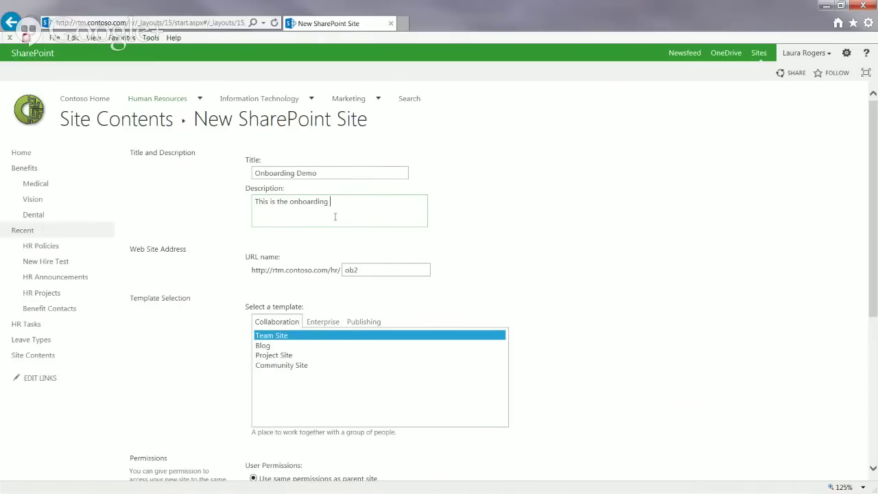
pyautogui.write('demo from scratch')
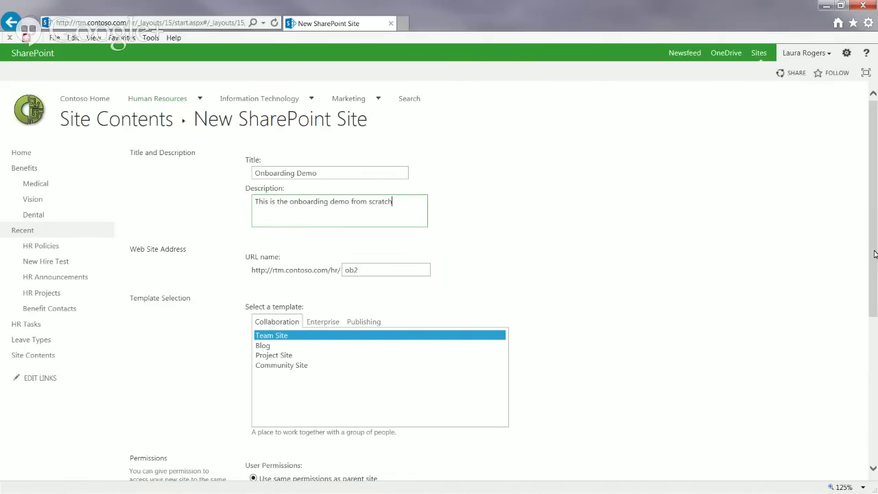
pyautogui.moveTo(874, 255); pyautogui.dragTo(876, 405)
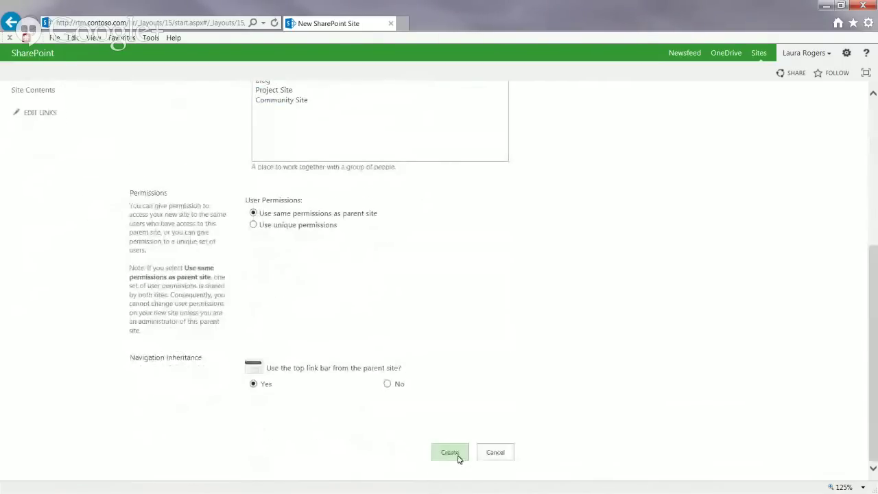
pyautogui.click(456, 456)
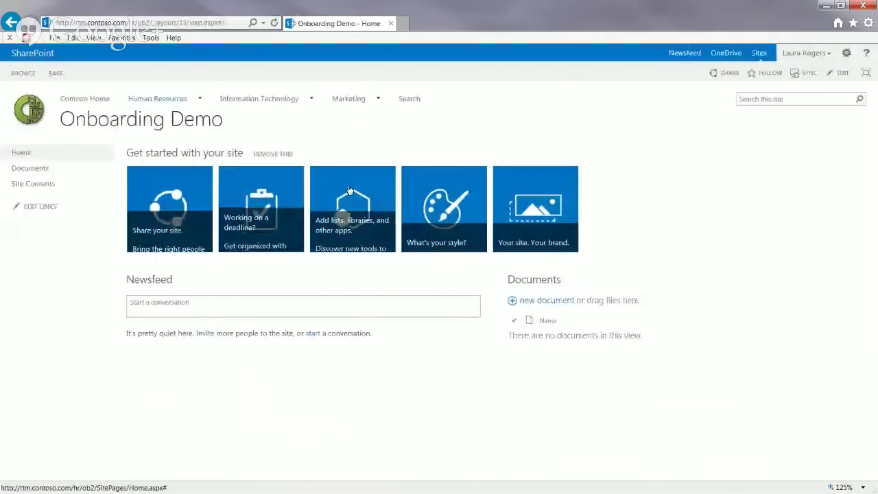
# Step: Remove the Get started tiles, check the onboarding Dashboard in a temporary tab, then go to Add an app
pyautogui.click(274, 154)
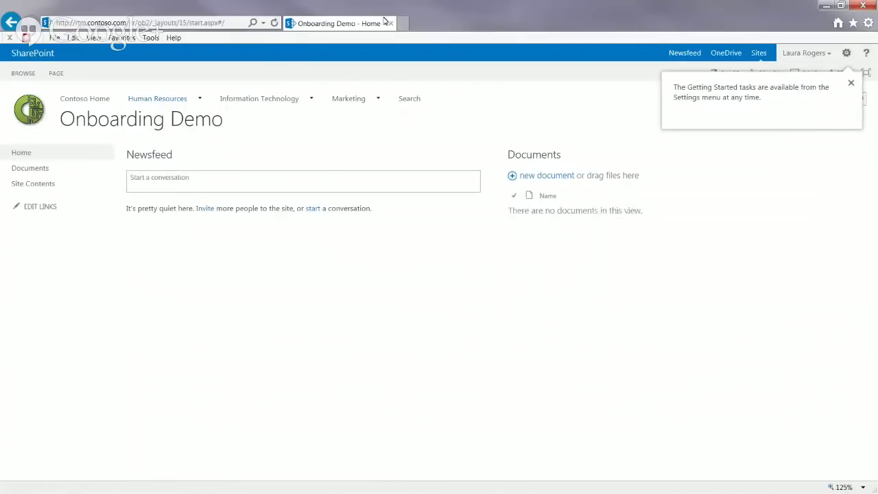
pyautogui.click(404, 25)
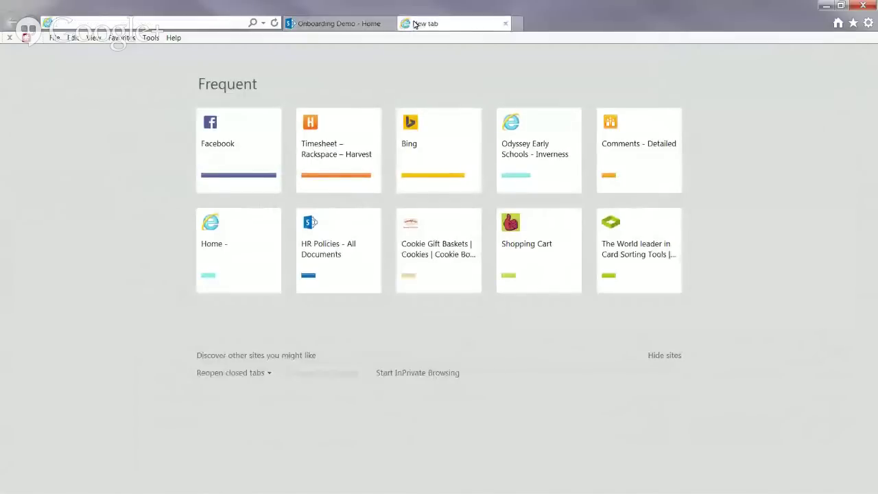
pyautogui.write('r')
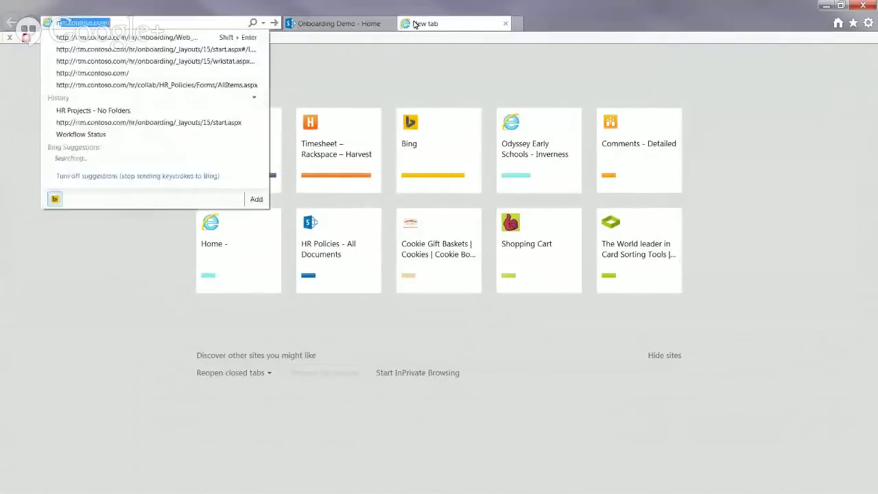
pyautogui.write('tm')
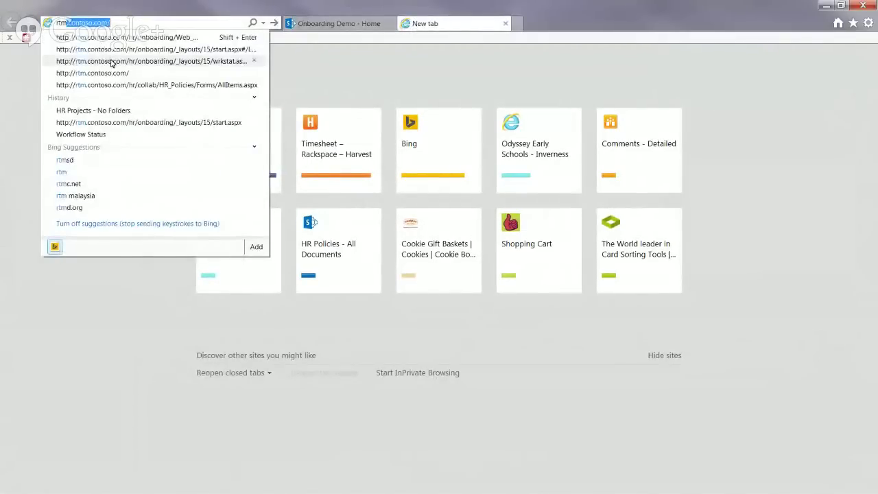
pyautogui.click(215, 36)
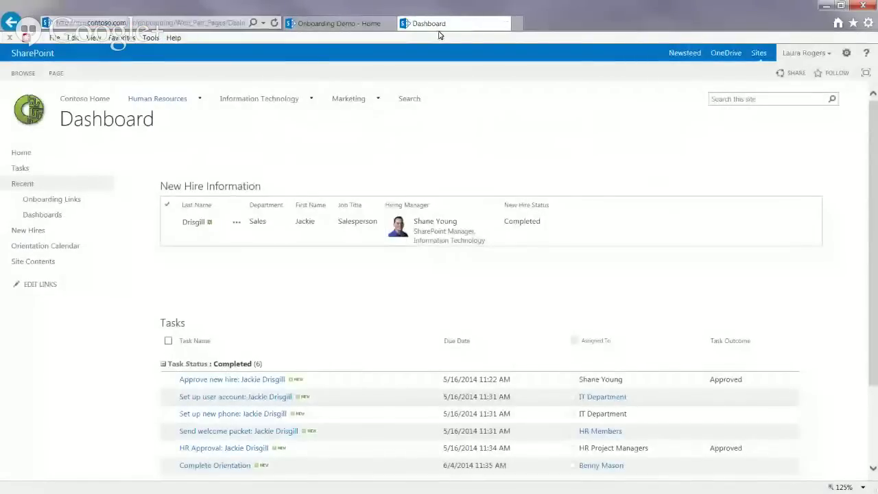
pyautogui.click(506, 24)
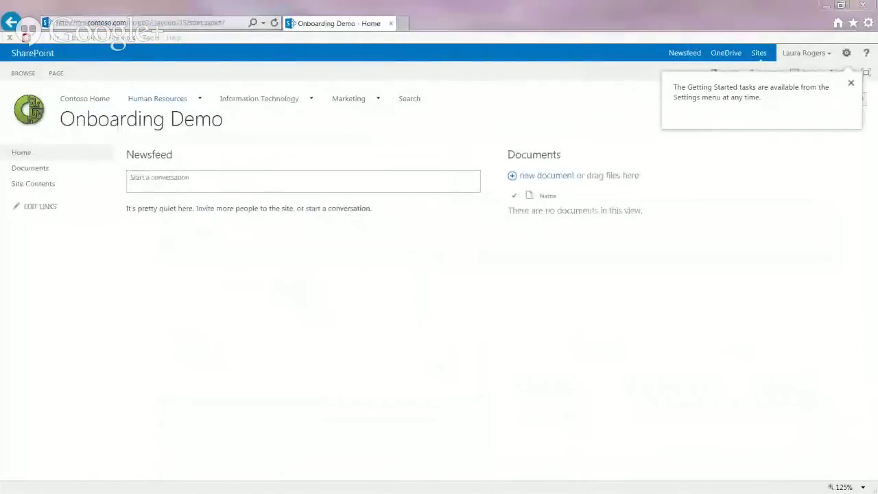
pyautogui.click(848, 54)
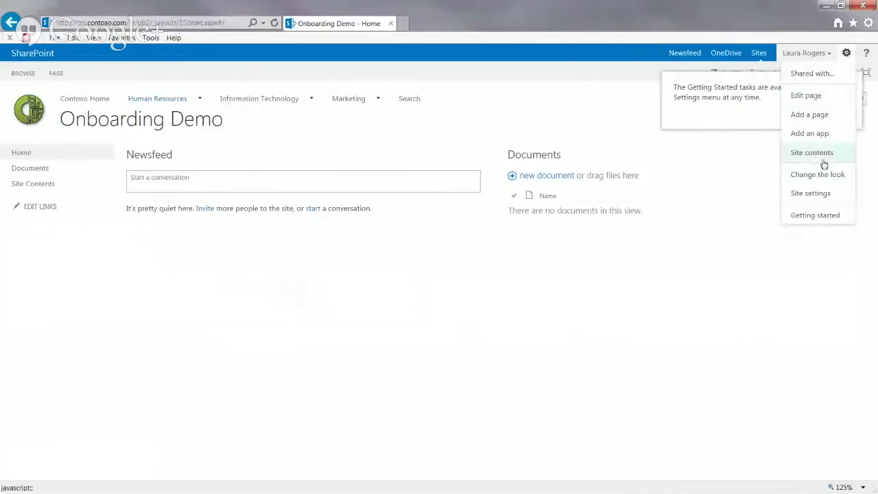
pyautogui.click(819, 135)
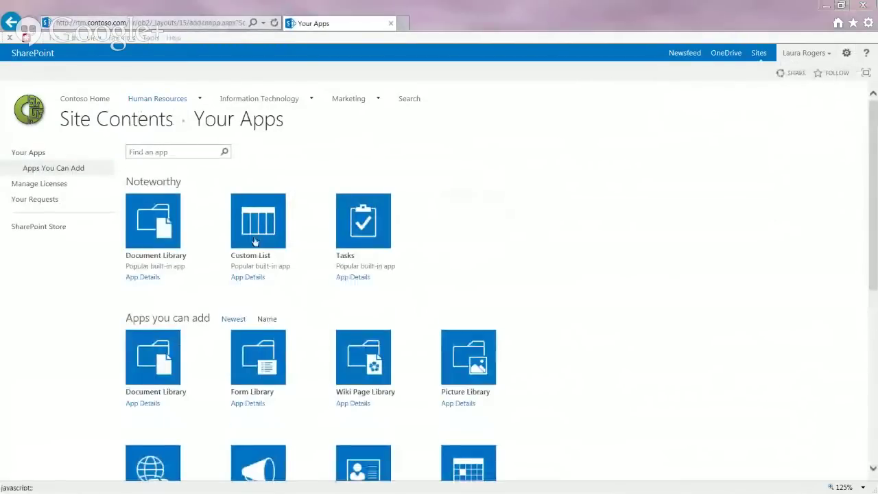
# Step: Create a Custom List named New_Hires, correcting the underscore in the name before creating it
pyautogui.click(281, 230)
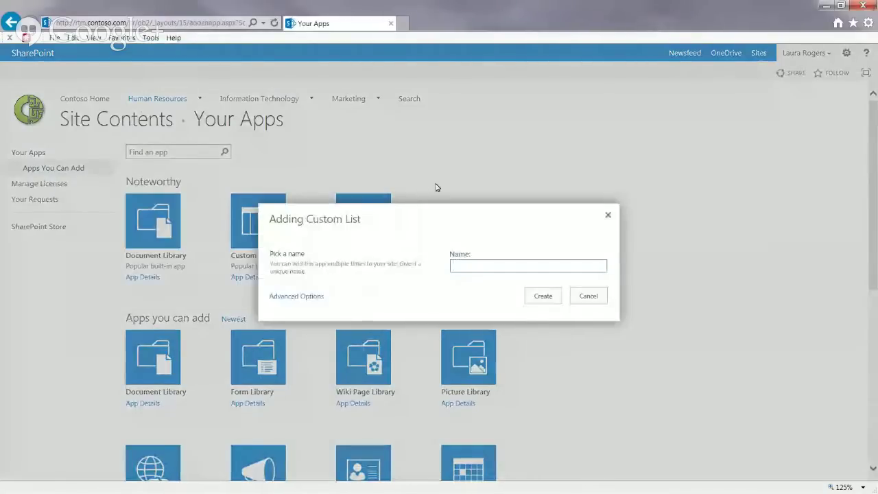
pyautogui.write('New_Hires')
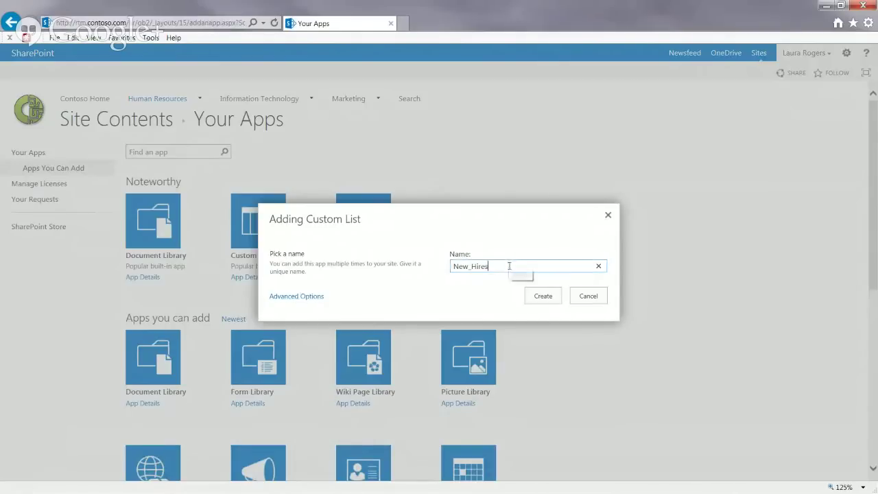
pyautogui.press('Left')
pyautogui.press('Left')
pyautogui.press('Left')
pyautogui.press('Left')
pyautogui.press('Left')
pyautogui.press('BackSpace')
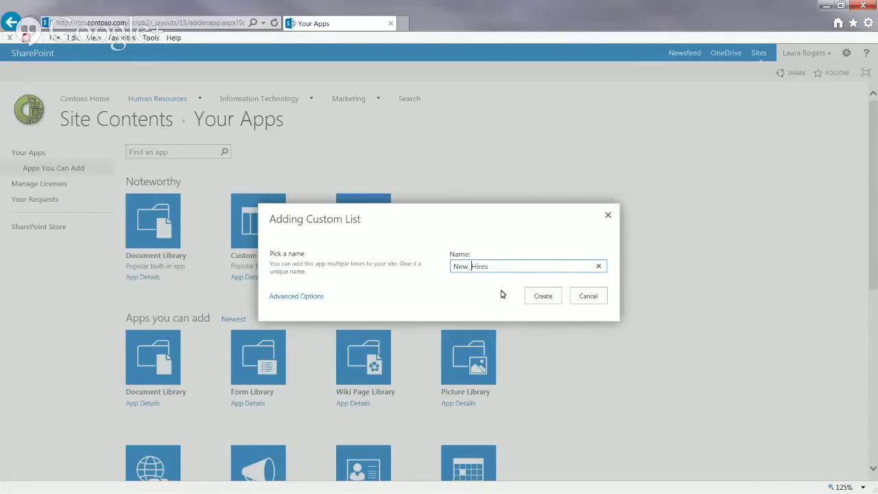
pyautogui.doubleClick(495, 269)
pyautogui.click(495, 269)
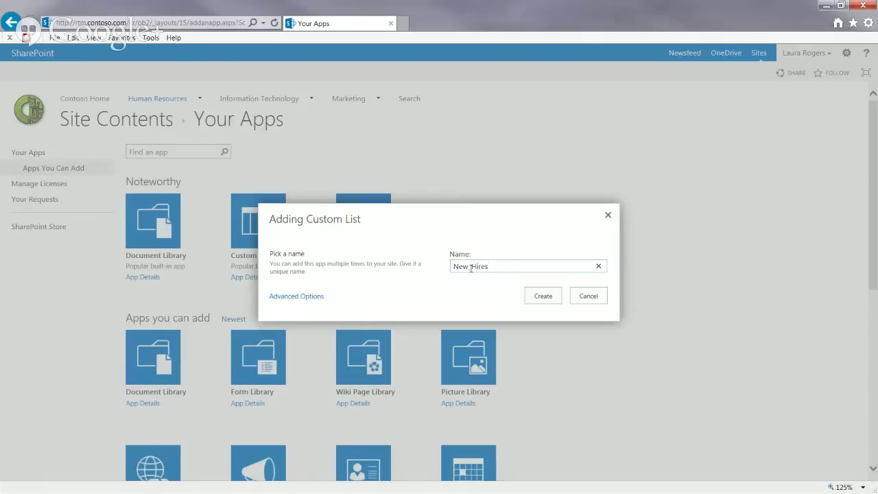
pyautogui.moveTo(468, 267); pyautogui.dragTo(472, 267)
pyautogui.click(473, 267)
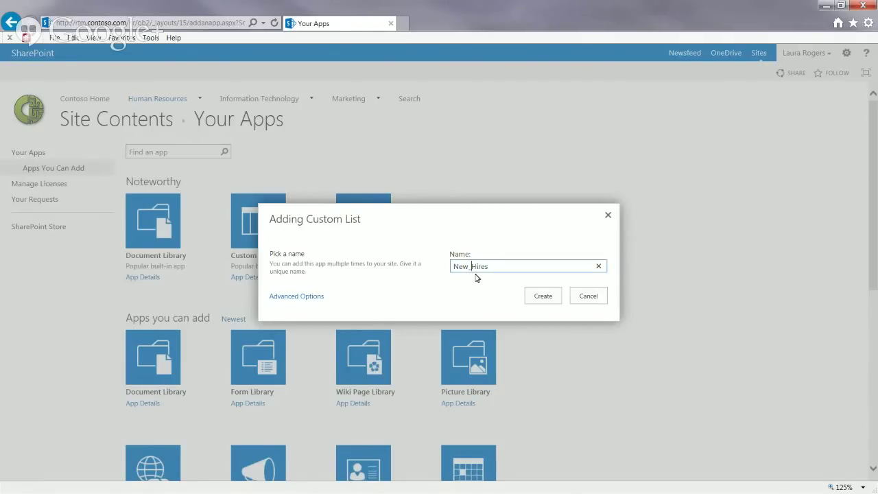
pyautogui.press('BackSpace')
pyautogui.write('_')
pyautogui.click(494, 267)
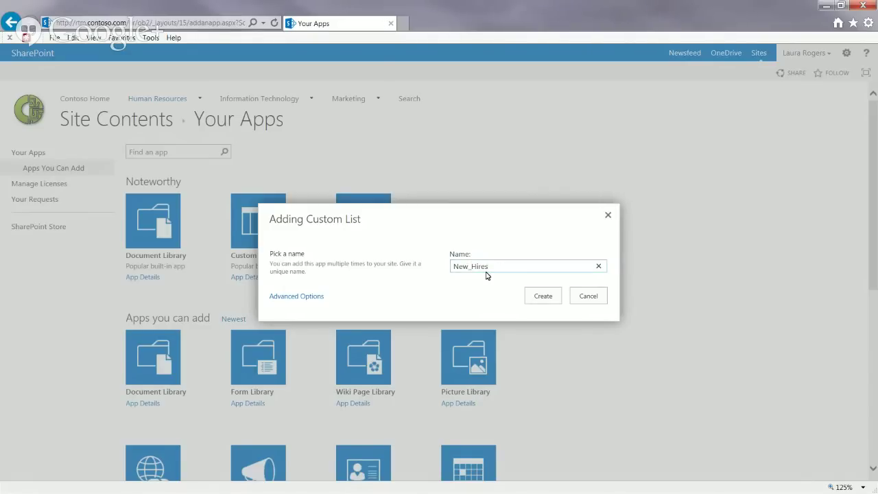
pyautogui.click(548, 295)
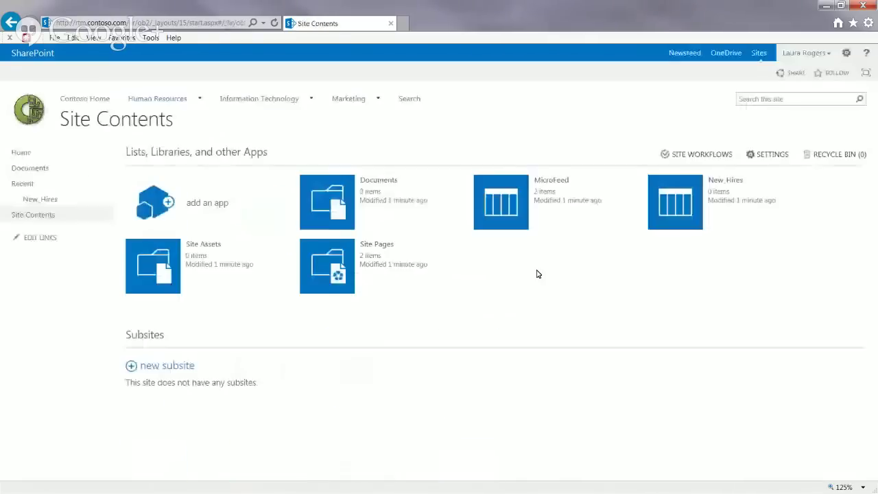
# Step: Rename the New_Hires list to New Hires and set Quick Launch display to Yes
pyautogui.click(805, 179)
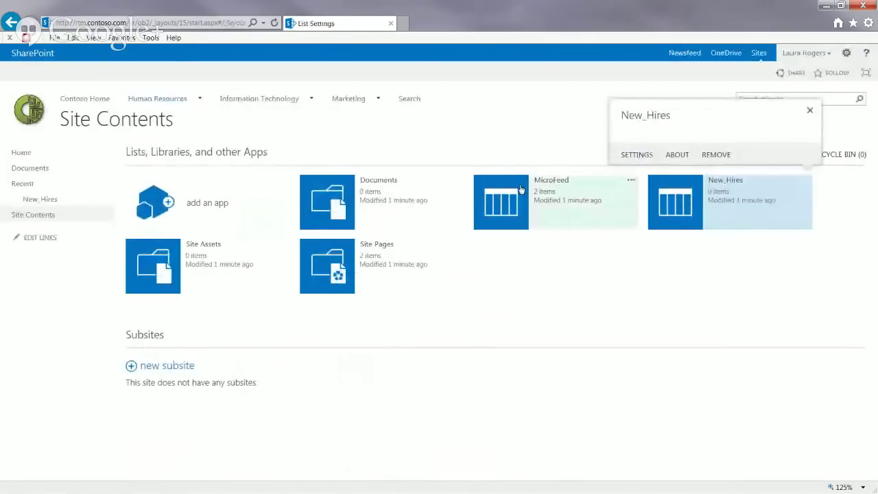
pyautogui.click(214, 240)
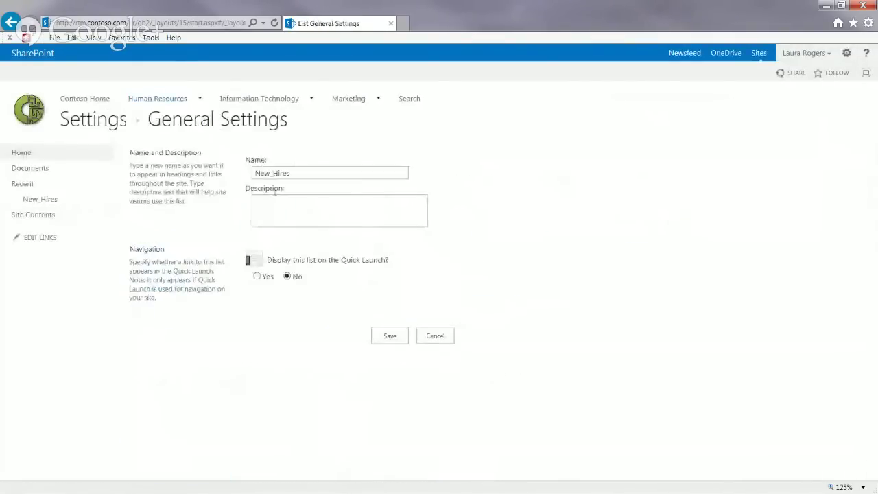
pyautogui.click(275, 174)
pyautogui.press('BackSpace')
pyautogui.click(256, 276)
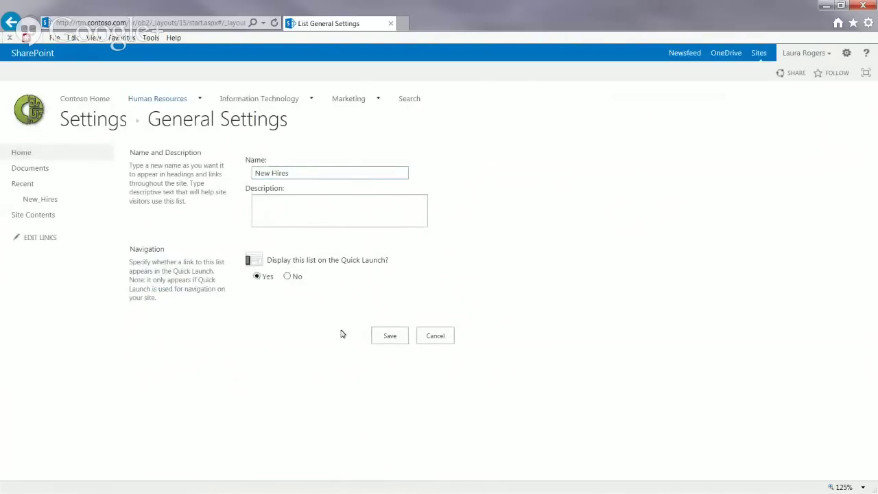
pyautogui.click(391, 336)
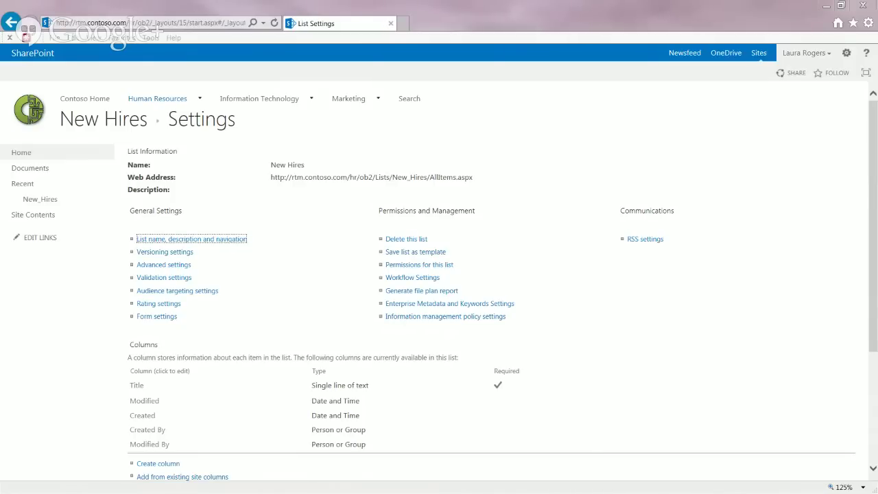
# Step: Start a site content type named New Hire with parent List Content Types > Contact
pyautogui.click(846, 54)
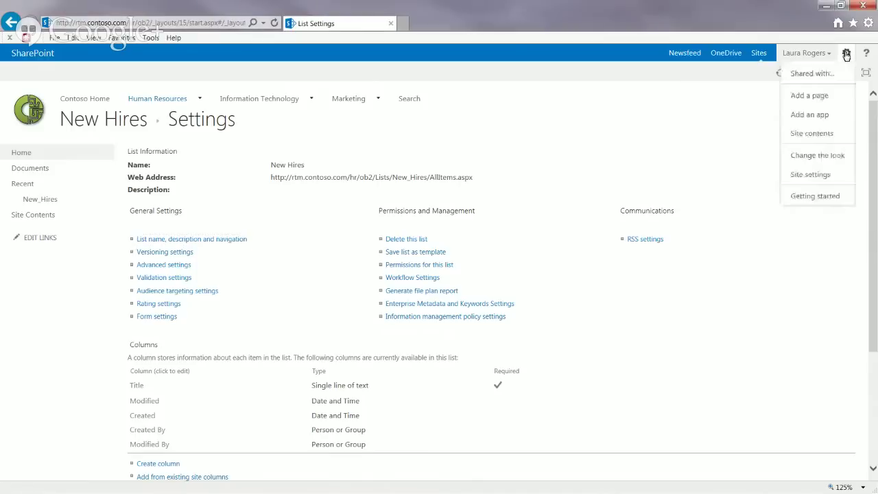
pyautogui.click(812, 176)
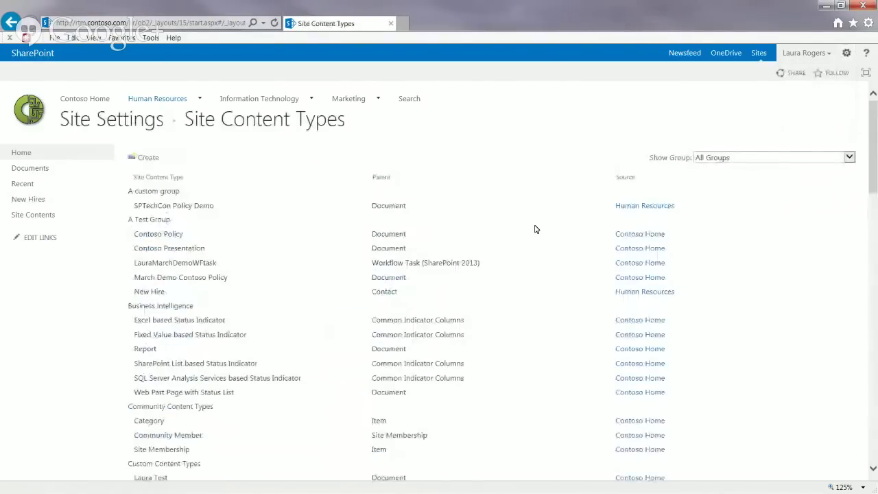
pyautogui.write('N')
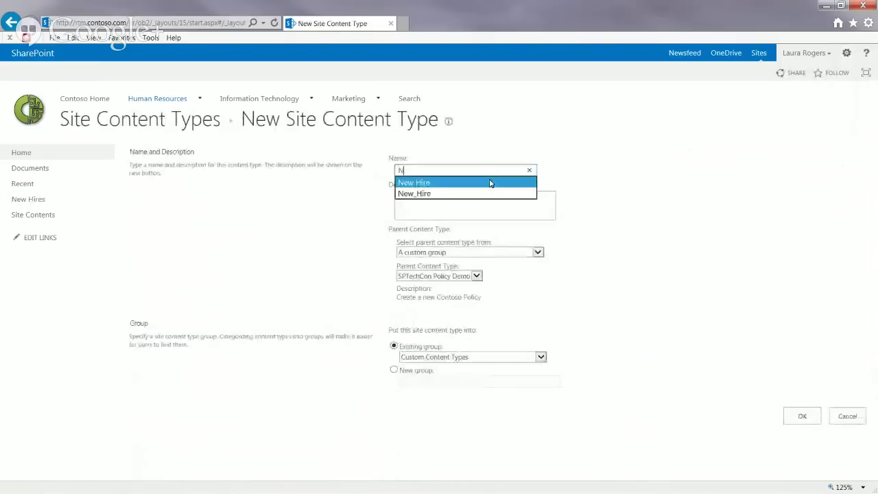
pyautogui.write('ew Hire')
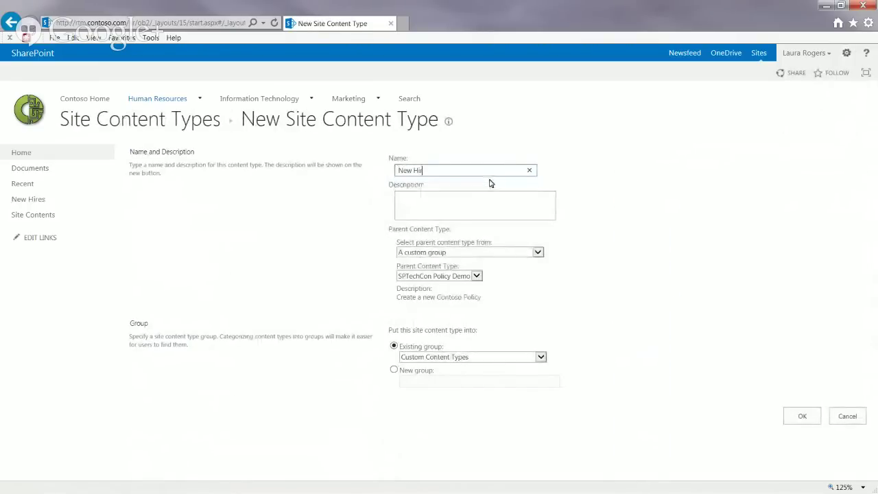
pyautogui.click(438, 253)
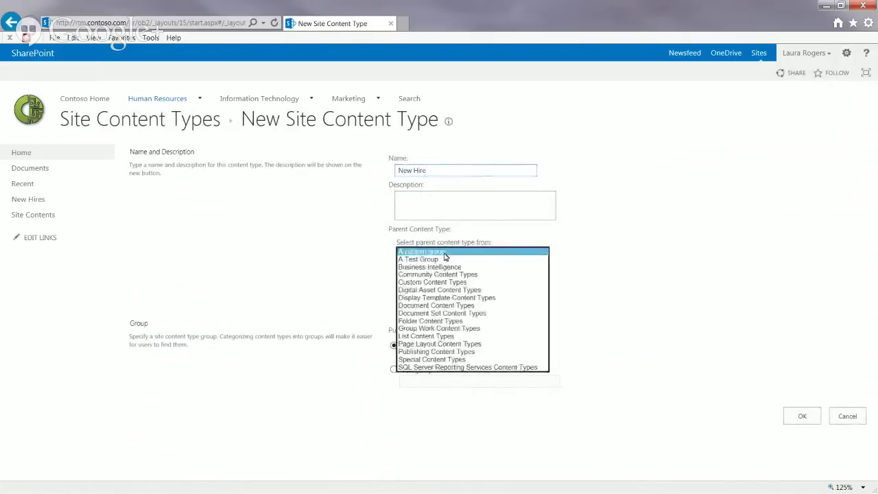
pyautogui.click(429, 336)
pyautogui.click(432, 276)
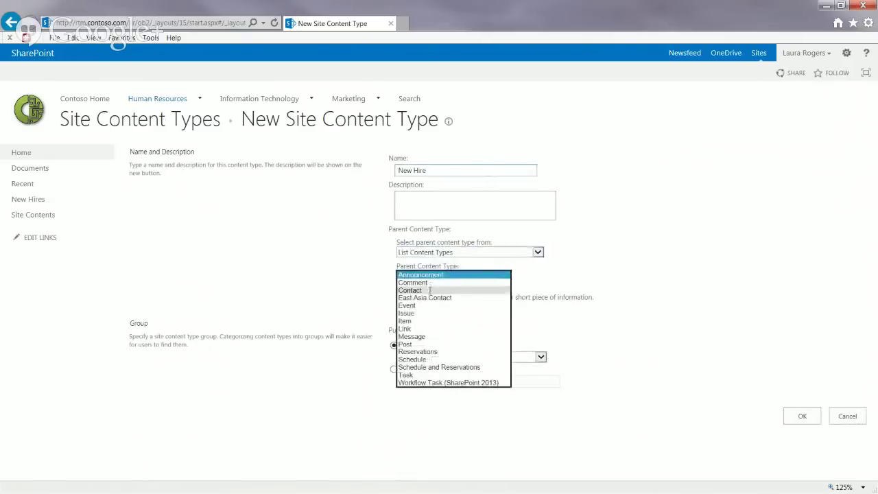
pyautogui.click(424, 290)
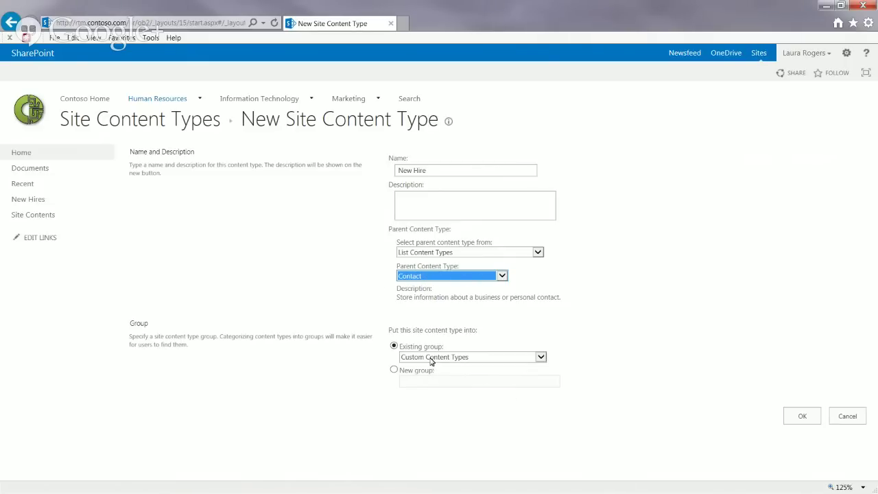
# Step: Place it in new group 'A New Hire Group', rename it New Hire Demo, and create it
pyautogui.click(394, 371)
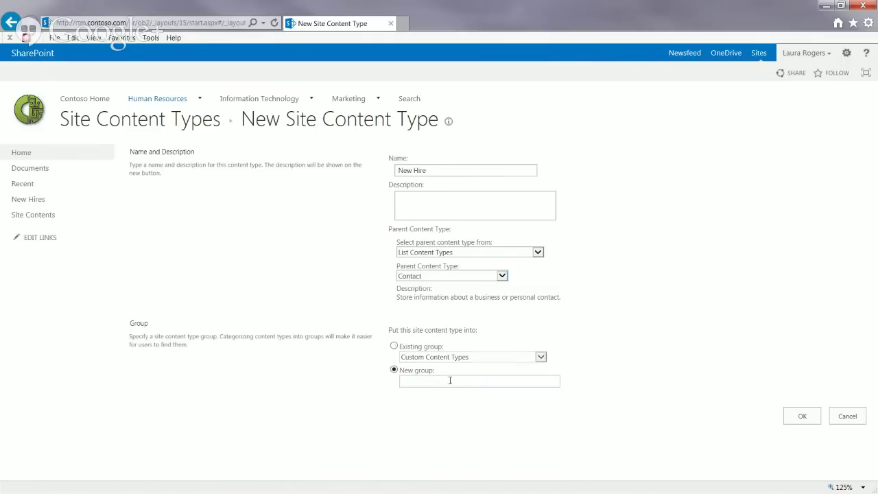
pyautogui.write('A')
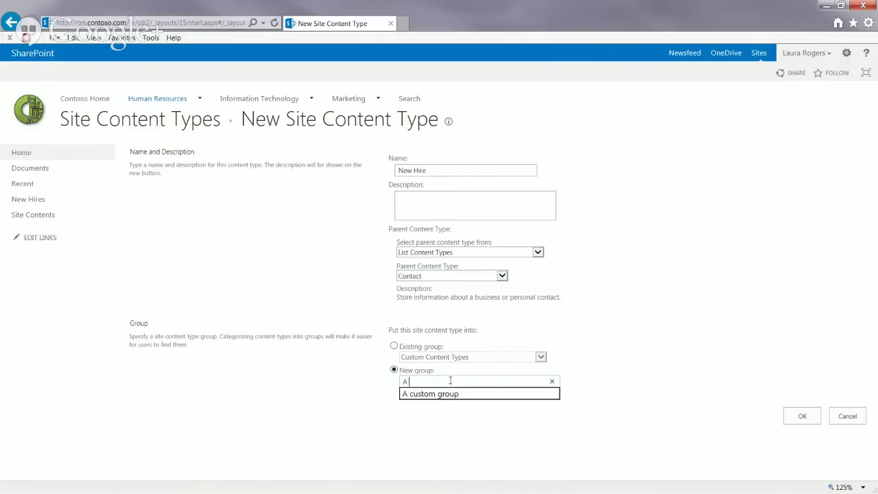
pyautogui.write(' New Hire Group')
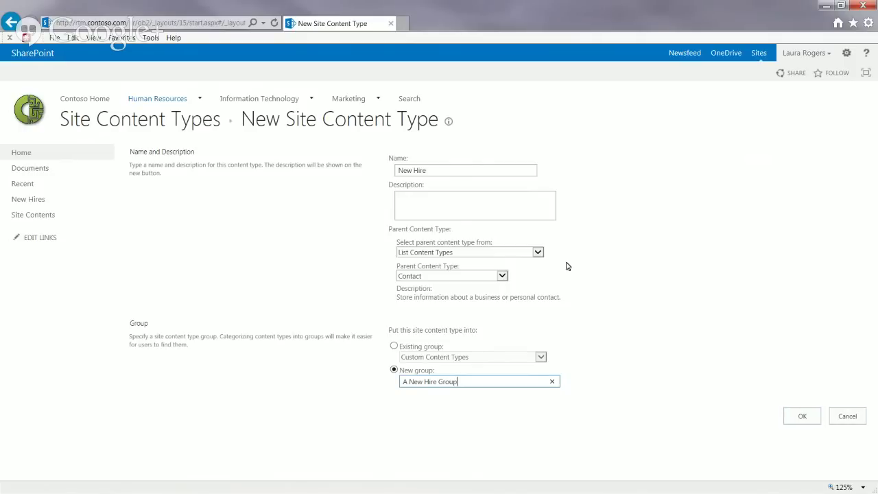
pyautogui.click(799, 417)
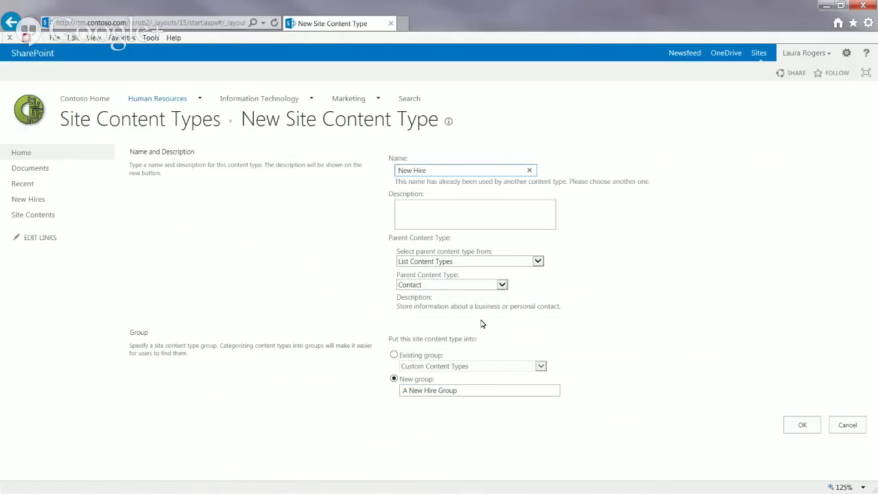
pyautogui.click(440, 170)
pyautogui.write('Demo')
pyautogui.click(803, 425)
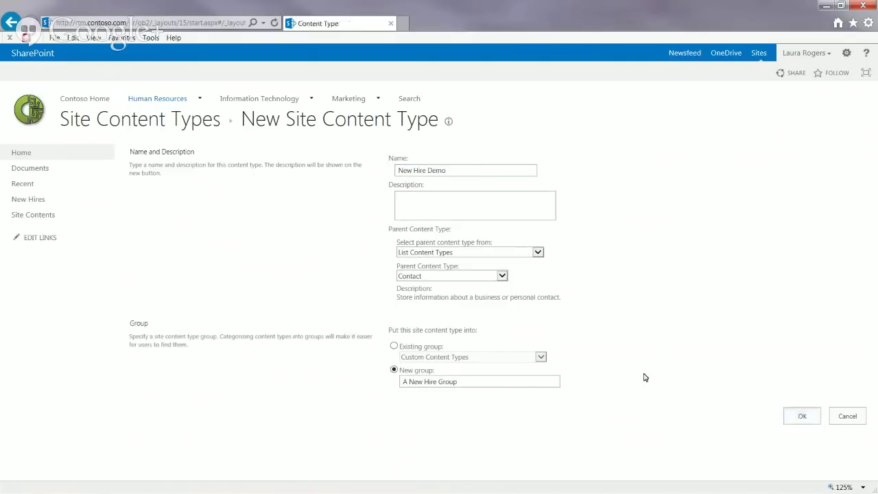
# Step: Go back to Site Content Types, open New Hire Demo, and scroll down to its Columns section
pyautogui.click(157, 125)
pyautogui.moveTo(127, 219); pyautogui.dragTo(187, 220)
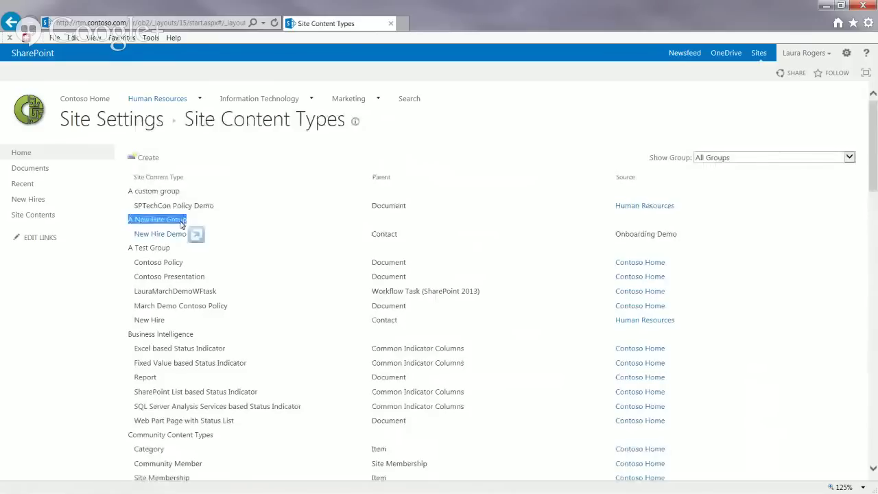
pyautogui.click(281, 232)
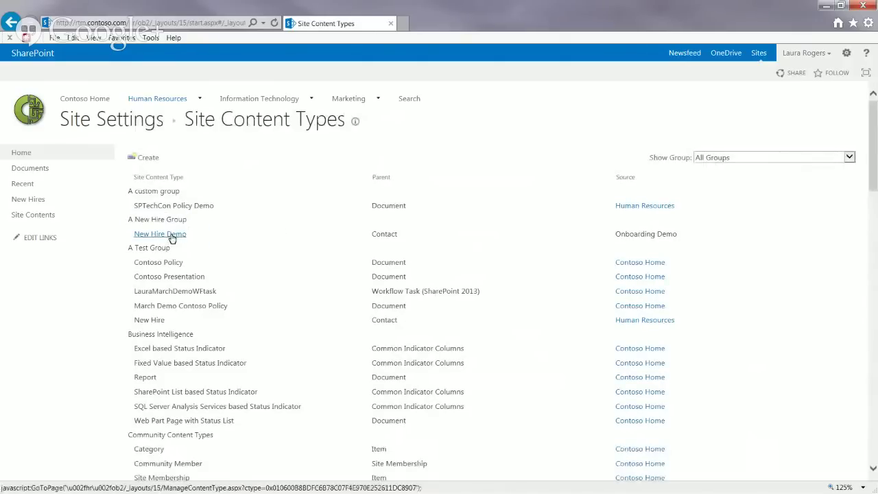
pyautogui.click(177, 234)
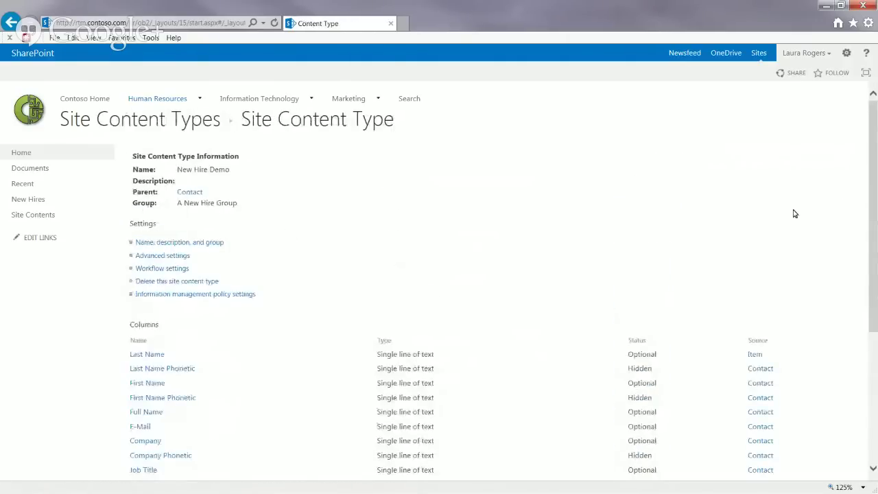
pyautogui.moveTo(876, 178); pyautogui.dragTo(876, 196)
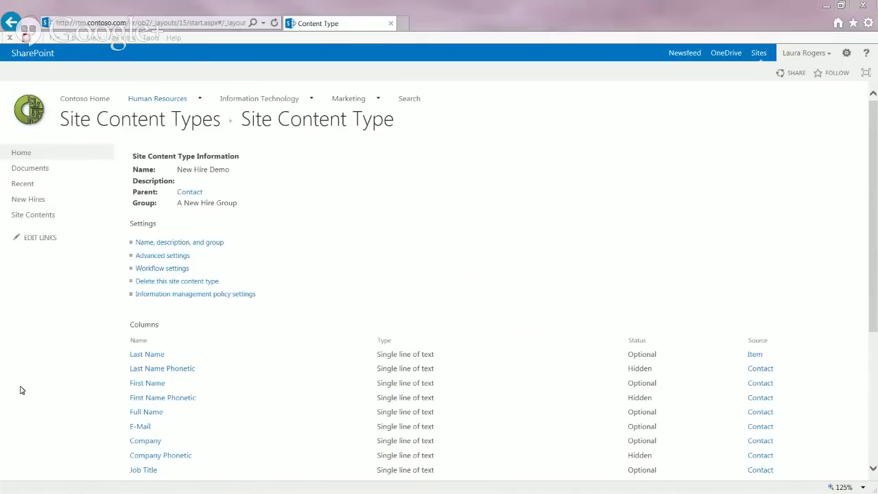
pyautogui.scroll(-3, 81, 319)
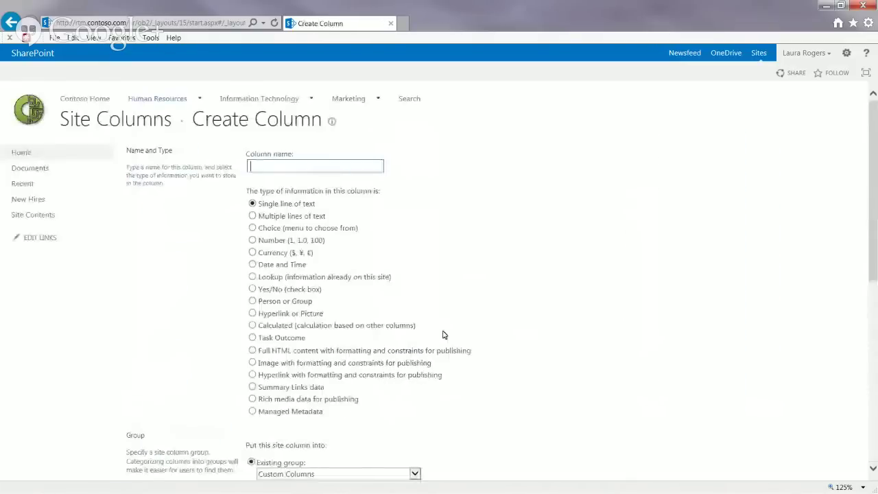
# Step: Name the new column Hiring Mgr as a Person or Group type allowing selection from All Users
pyautogui.write('Hiring')
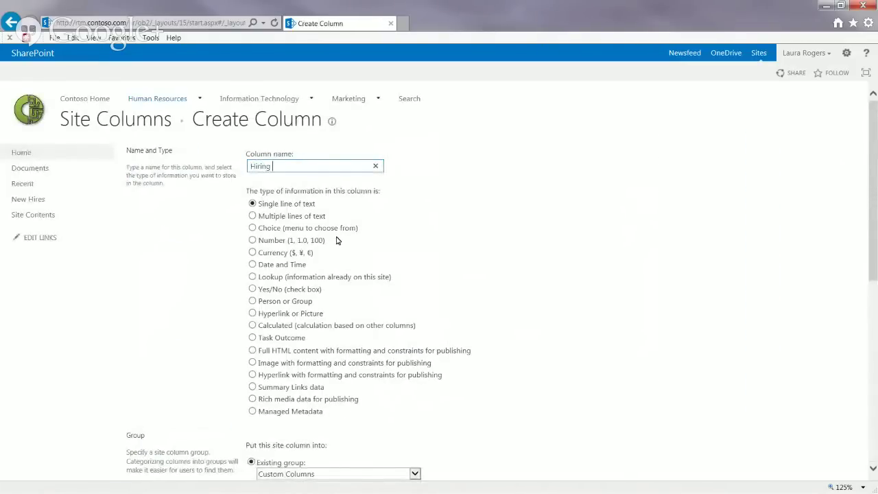
pyautogui.write(' Mgr')
pyautogui.click(253, 302)
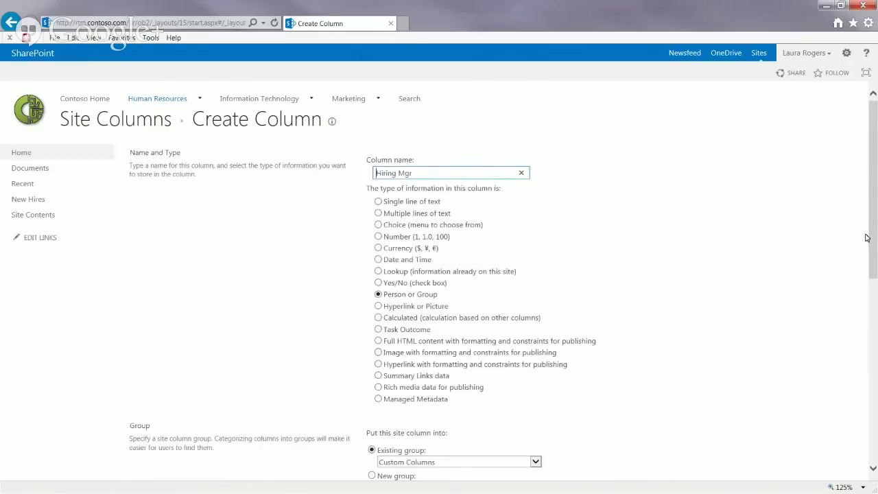
pyautogui.scroll(-4, 866, 237)
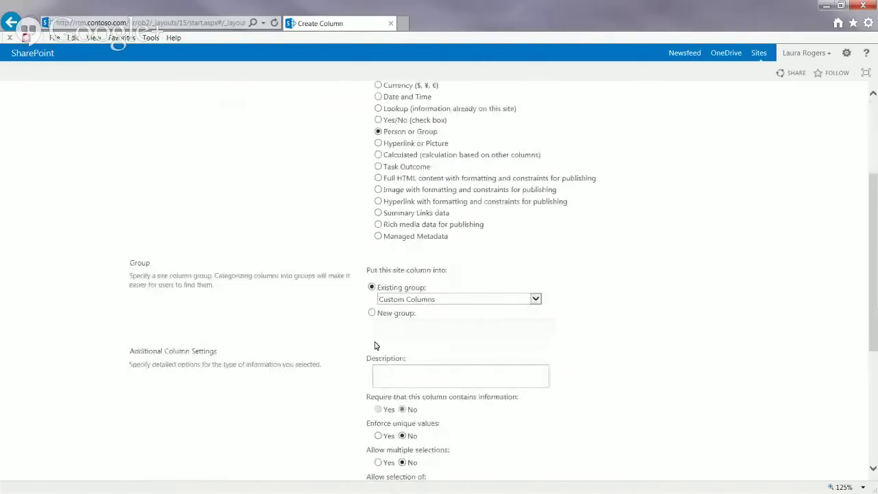
pyautogui.scroll(-3, 875, 341)
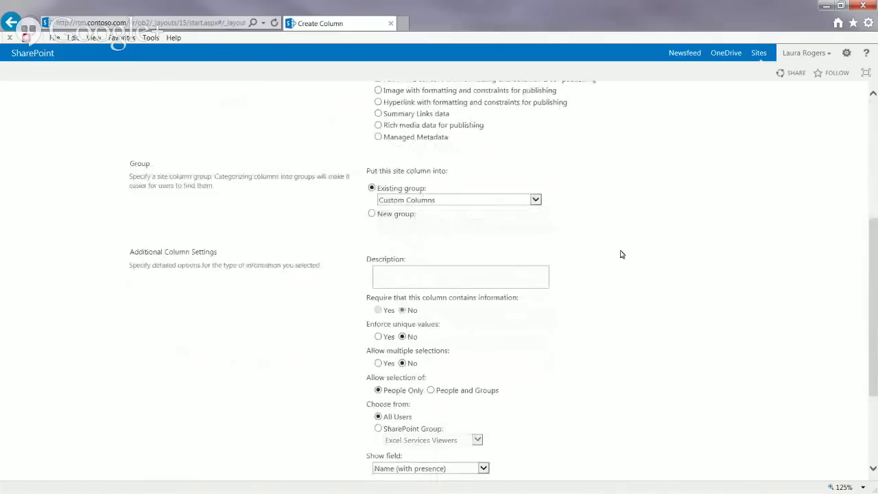
pyautogui.click(379, 429)
pyautogui.click(417, 440)
pyautogui.click(378, 416)
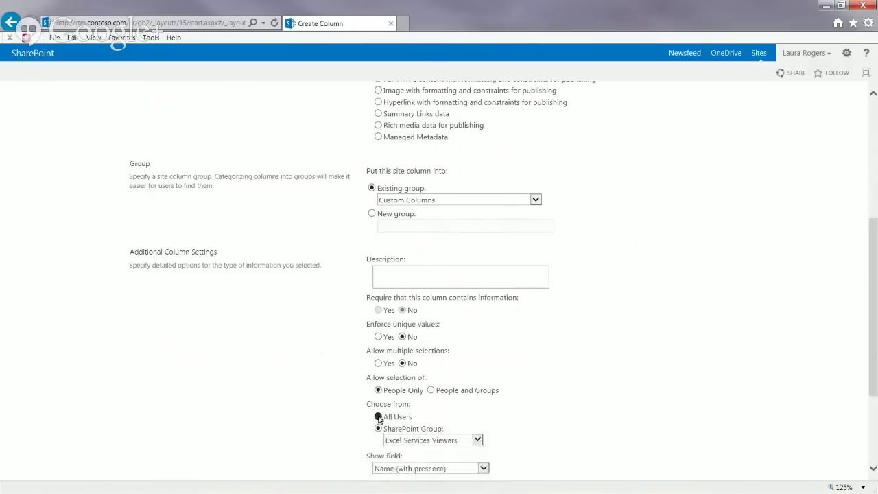
# Step: File the column in a new group called 'A New Hire Group'
pyautogui.click(434, 202)
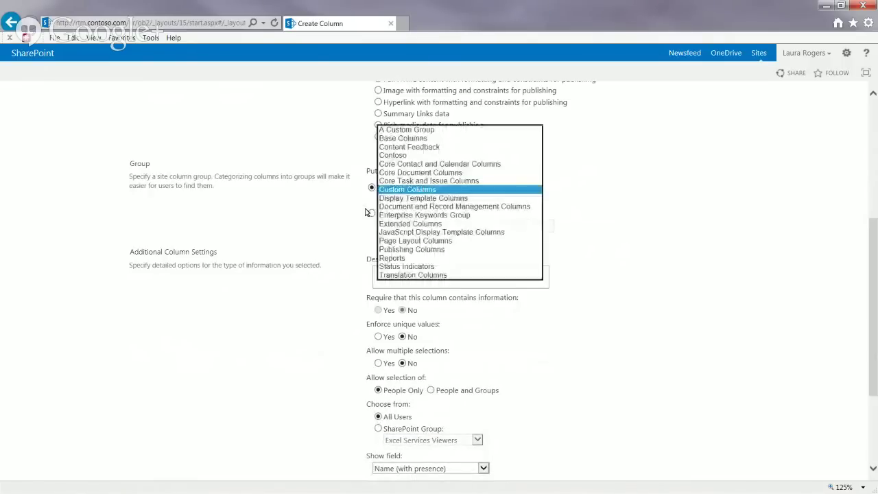
pyautogui.click(339, 214)
pyautogui.click(372, 214)
pyautogui.click(428, 229)
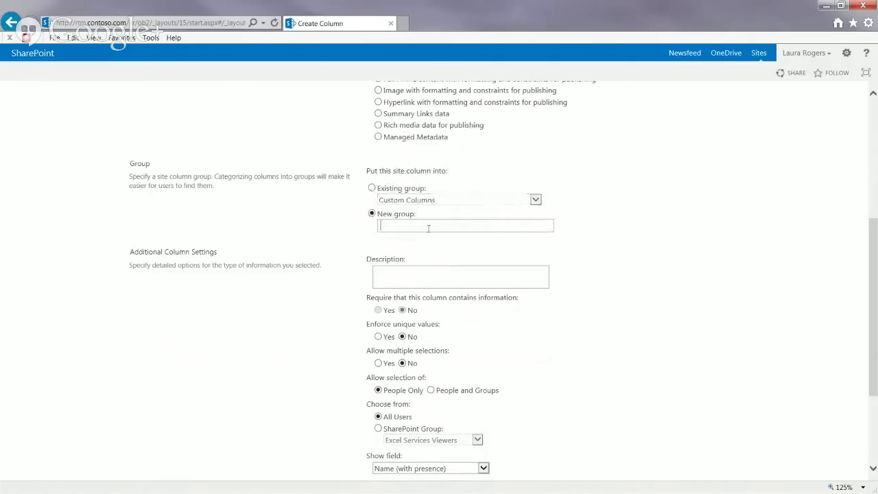
pyautogui.write('A New Hire Group')
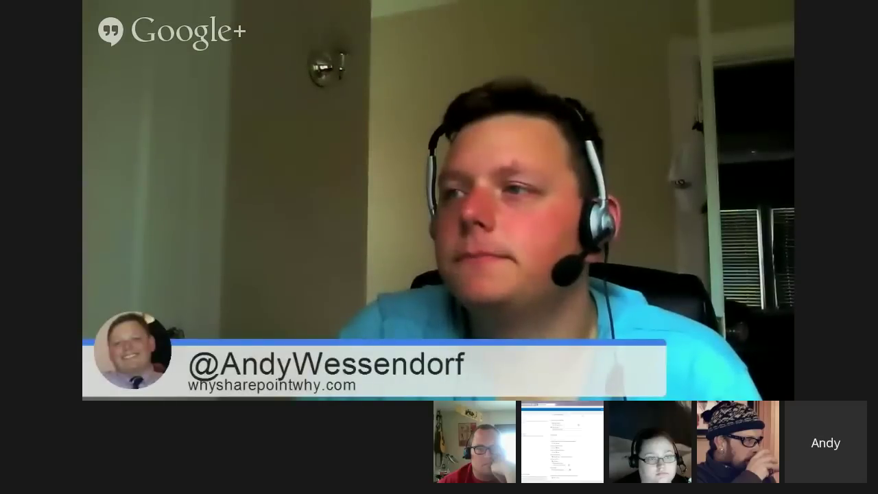
pyautogui.moveTo(872, 319); pyautogui.dragTo(872, 315)
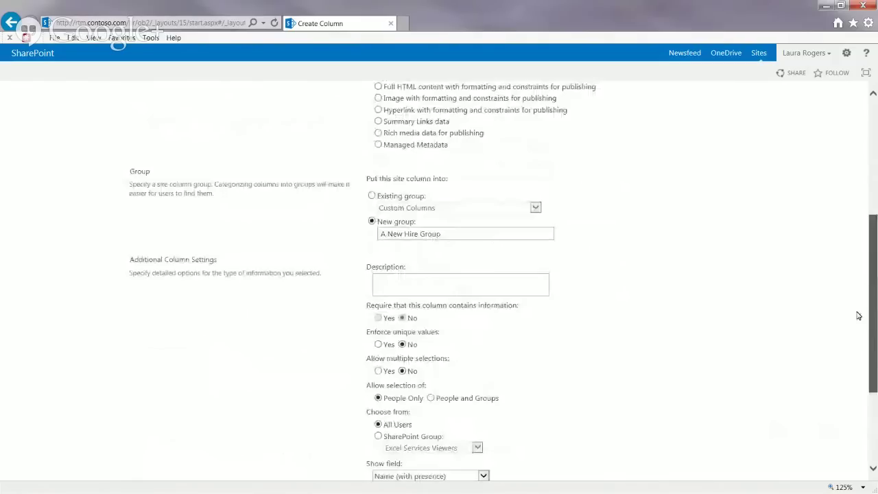
# Step: Add the description 'Who is the hiring manager?' and save the Hiring Mgr column
pyautogui.click(432, 284)
pyautogui.write('Who is ')
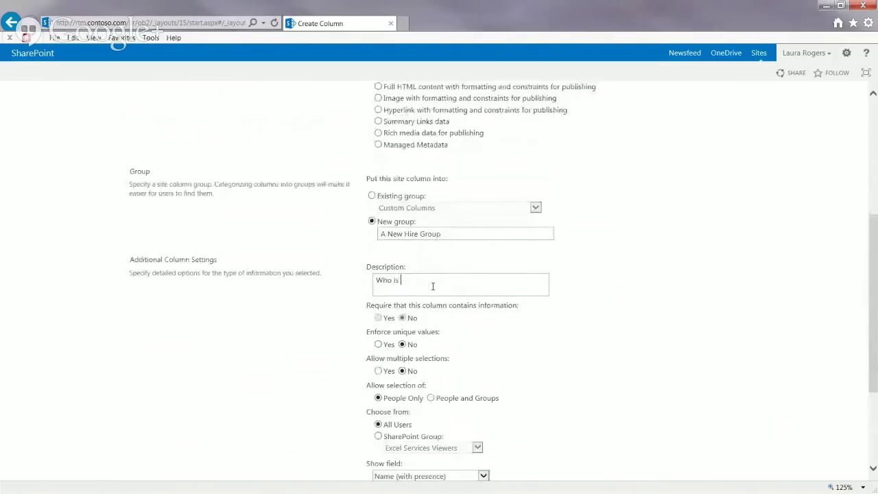
pyautogui.write('the hiring manager?')
pyautogui.moveTo(872, 286); pyautogui.dragTo(872, 355)
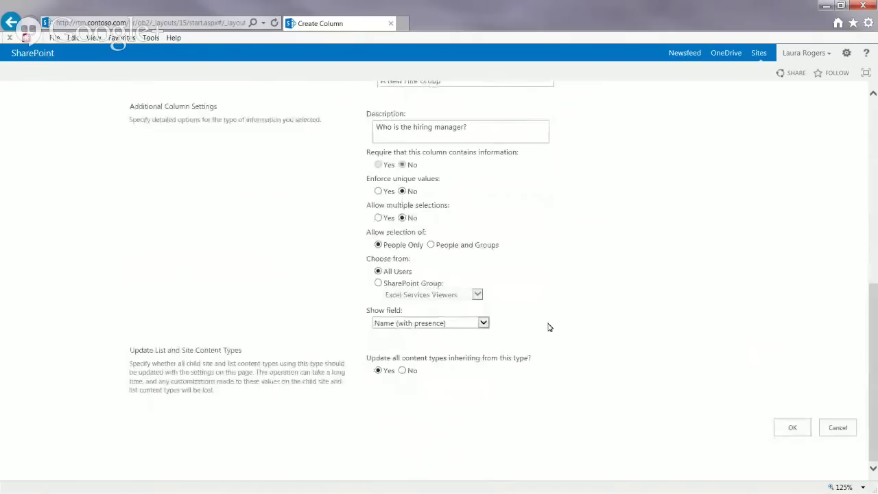
pyautogui.click(790, 428)
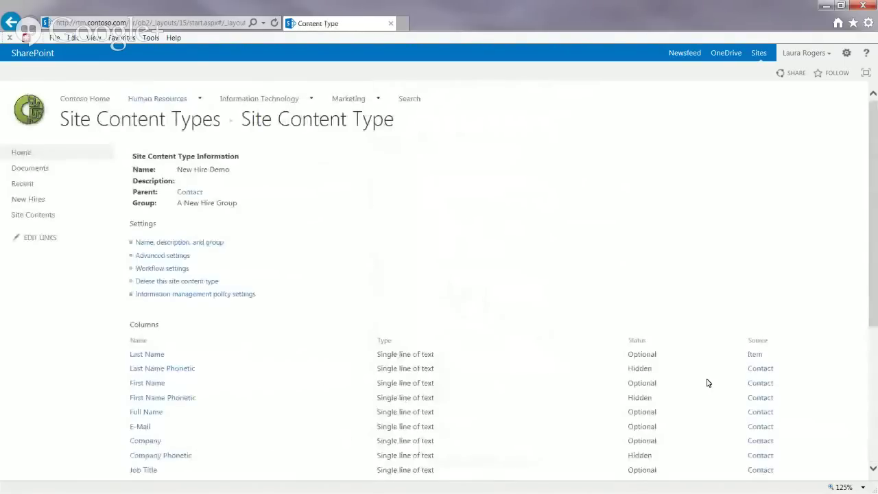
# Step: Start another new site column named EmployeeType as a Choice column in existing group A New Hire Group
pyautogui.moveTo(871, 180); pyautogui.dragTo(876, 310)
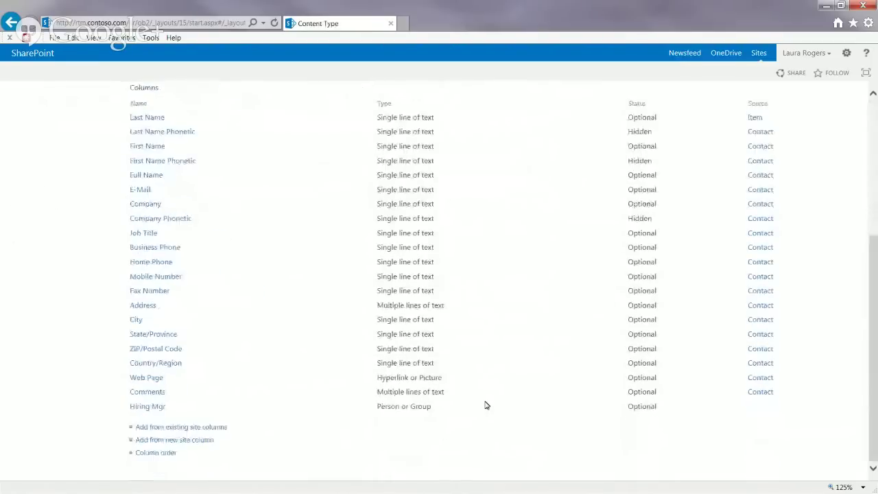
pyautogui.click(197, 443)
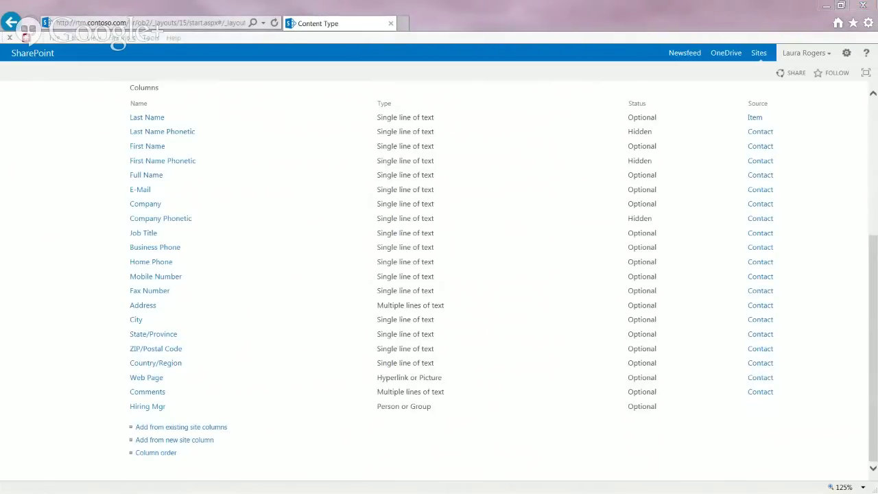
pyautogui.click(178, 441)
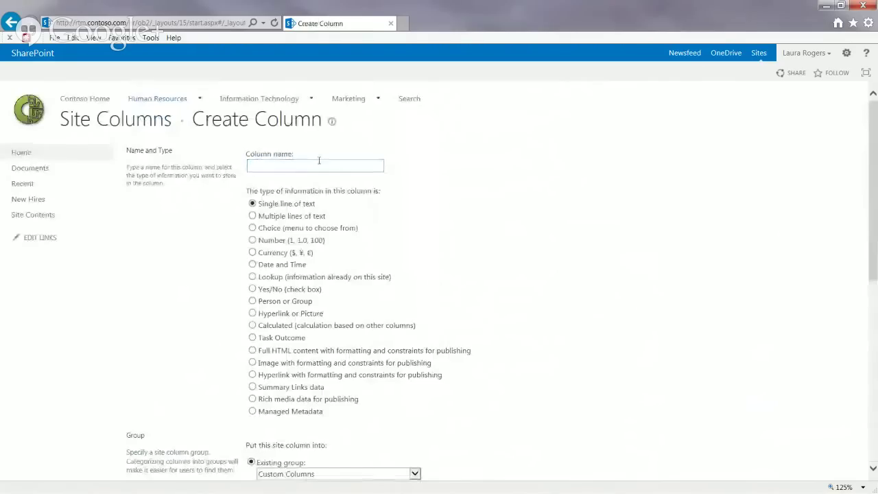
pyautogui.write('EmployeeType')
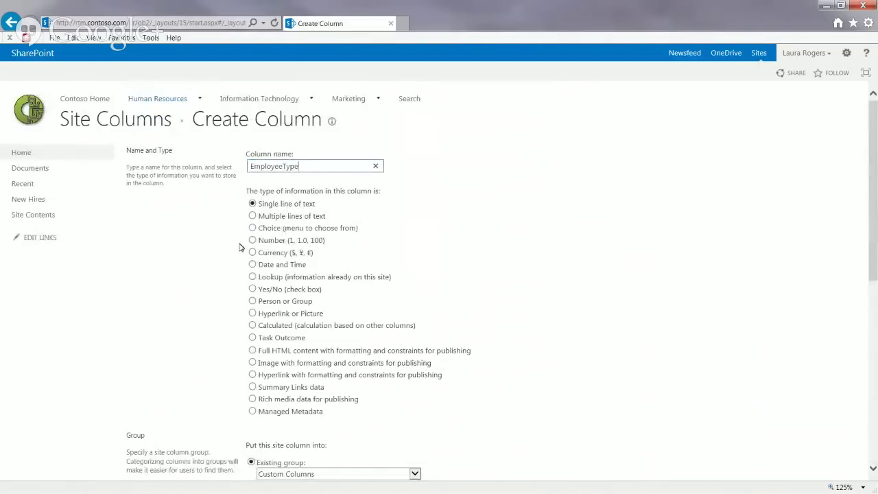
pyautogui.click(252, 228)
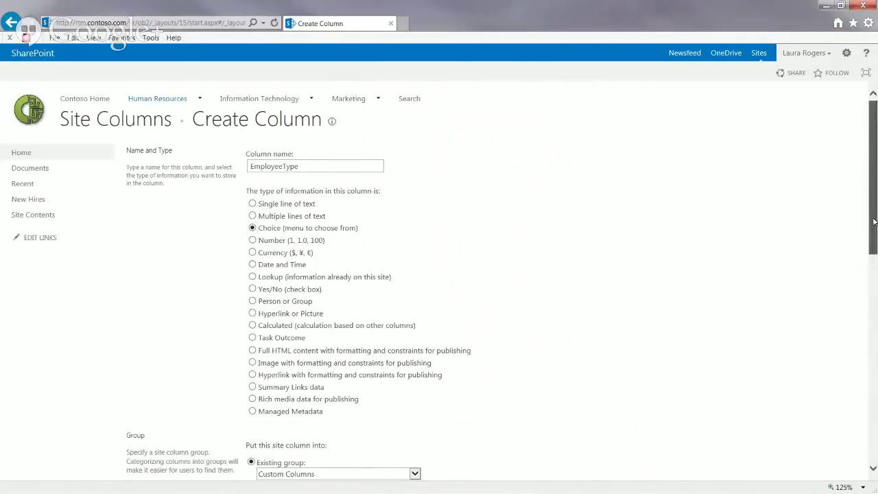
pyautogui.moveTo(874, 221); pyautogui.dragTo(778, 294)
pyautogui.click(330, 245)
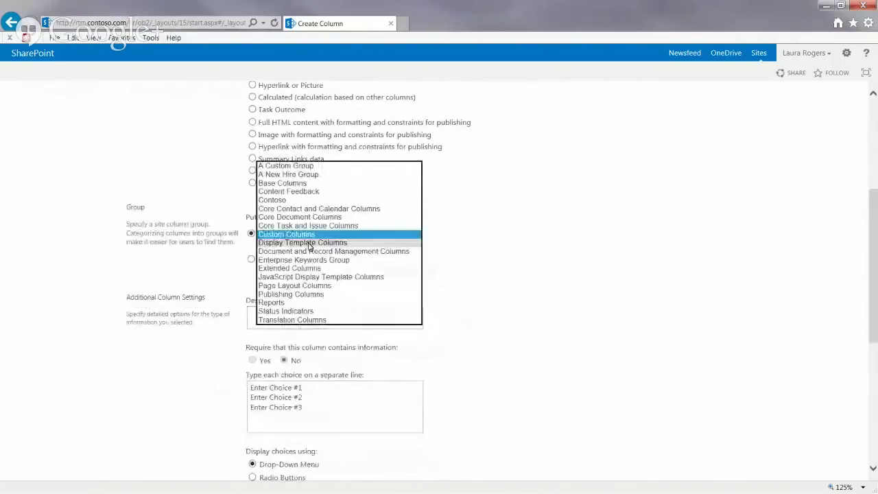
pyautogui.click(295, 173)
# Step: Replace the placeholder choices with Executive, Corporate and Operations
pyautogui.click(315, 412)
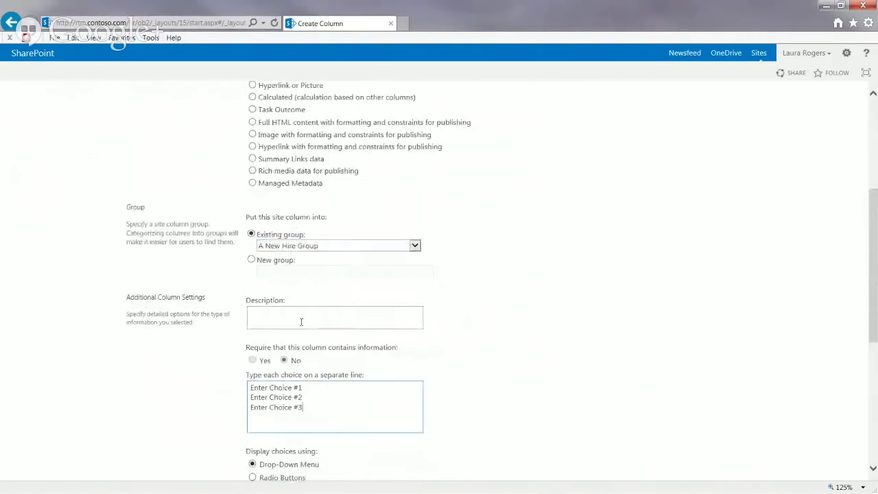
pyautogui.moveTo(307, 406); pyautogui.dragTo(183, 382)
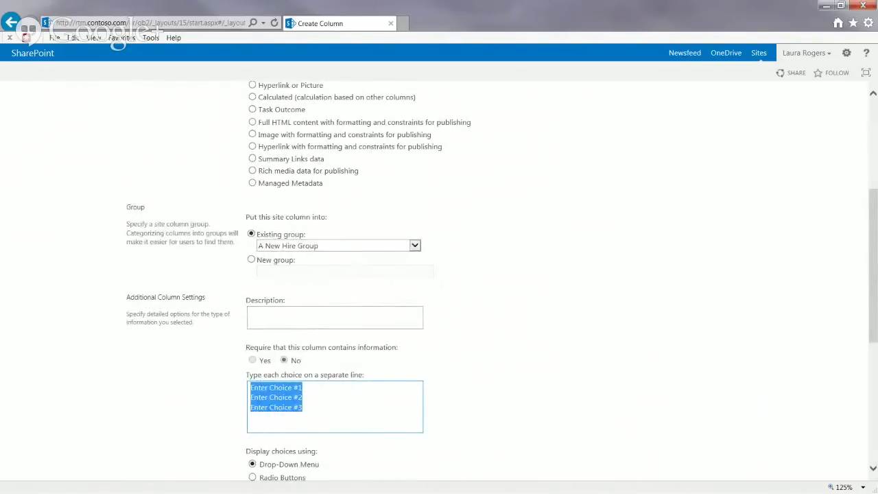
pyautogui.click(324, 403)
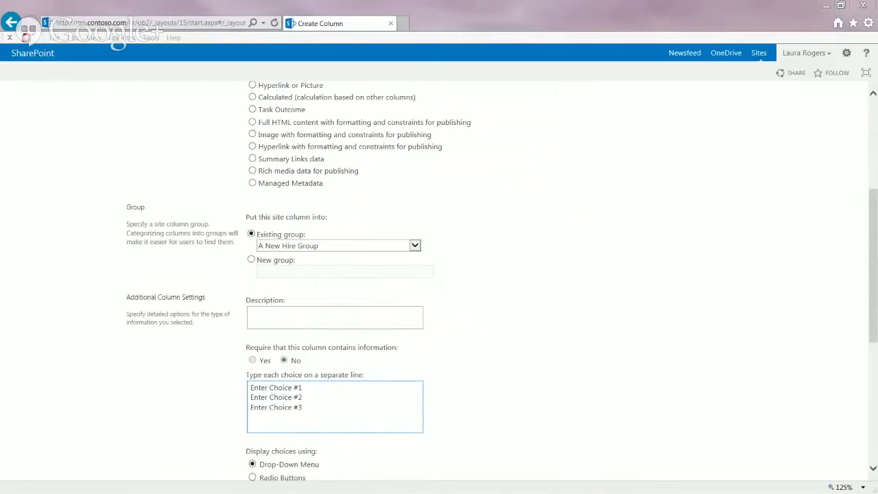
pyautogui.click(343, 411)
pyautogui.hotkey('ctrl', 'a')
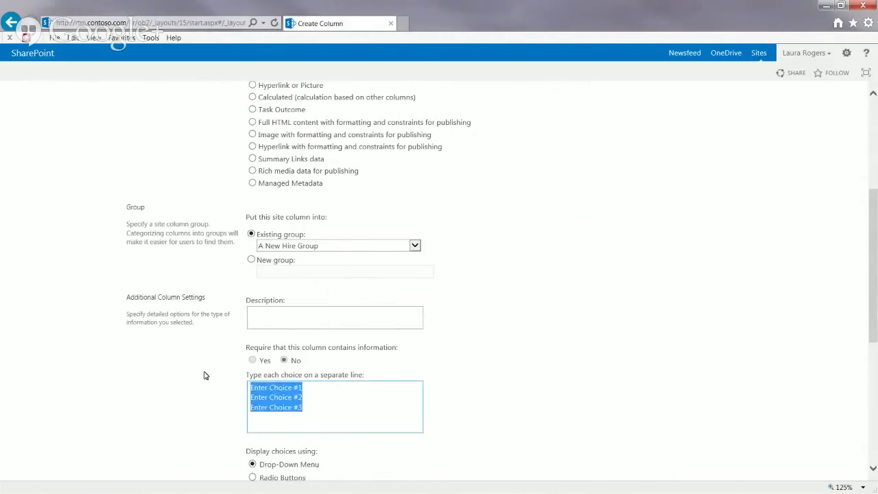
pyautogui.write('Exc')
pyautogui.write('cutiv')
pyautogui.write('e')
pyautogui.press('Return')
pyautogui.write('Corporate ')
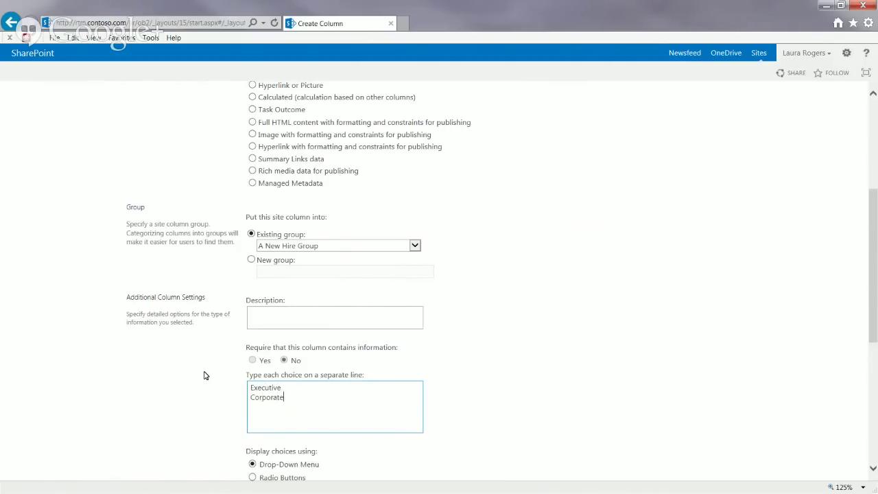
pyautogui.write('Operations')
pyautogui.click(873, 386)
# Step: Set the default choice to Corporate and save the EmployeeType column
pyautogui.click(314, 268)
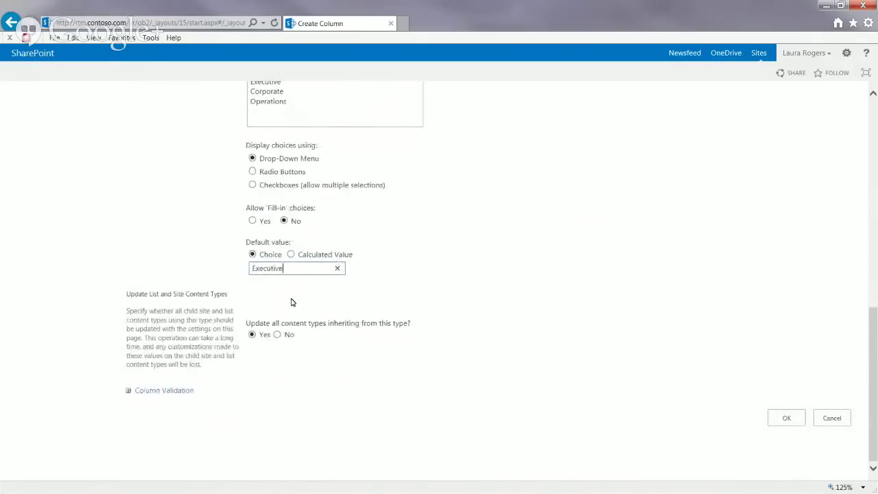
pyautogui.press('BackSpace')
pyautogui.press('BackSpace')
pyautogui.press('BackSpace')
pyautogui.press('BackSpace')
pyautogui.press('BackSpace')
pyautogui.press('BackSpace')
pyautogui.press('BackSpace')
pyautogui.press('BackSpace')
pyautogui.press('BackSpace')
pyautogui.write('Corporate')
pyautogui.click(786, 416)
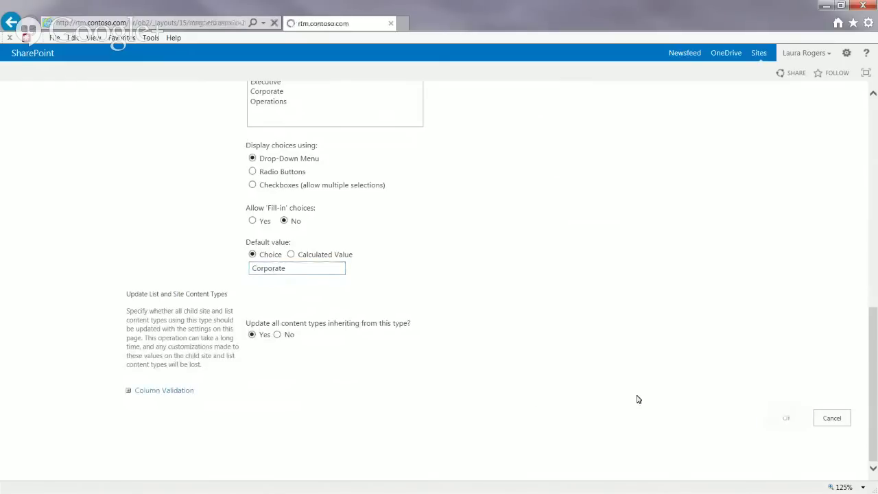
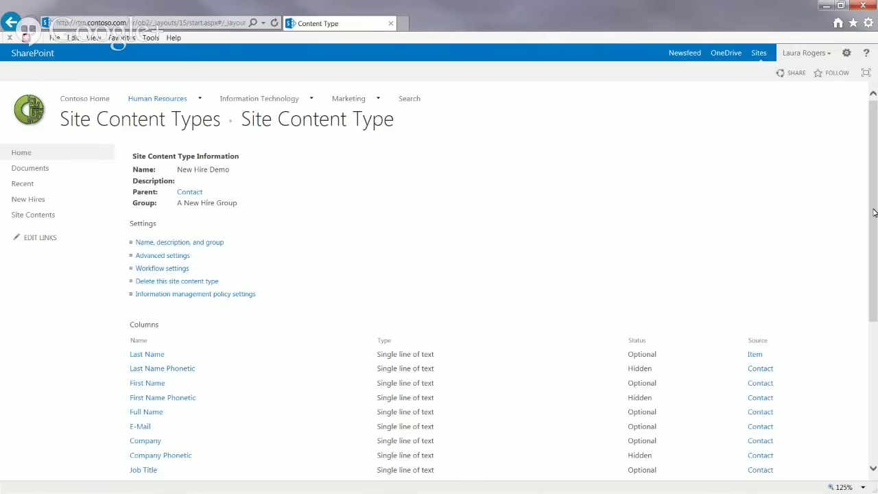
# Step: Create a Person or Group site column named New Hire Acct in group A New Hire Group
pyautogui.moveTo(874, 212); pyautogui.dragTo(875, 346)
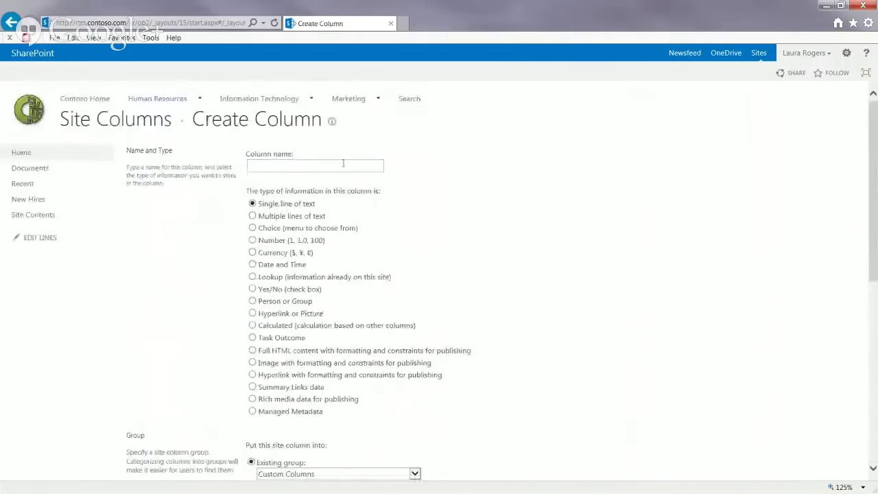
pyautogui.click(343, 163)
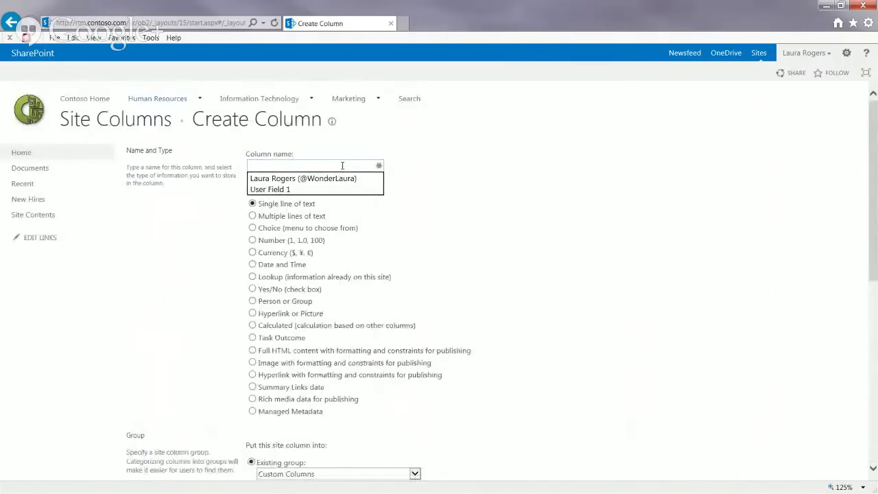
pyautogui.write('New Hire A')
pyautogui.write('cco')
pyautogui.press('BackSpace')
pyautogui.press('BackSpace')
pyautogui.write('t')
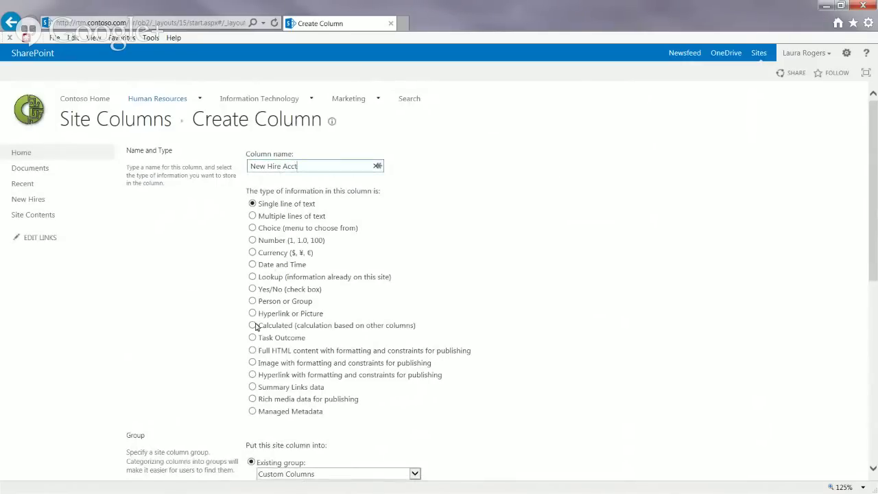
pyautogui.click(253, 301)
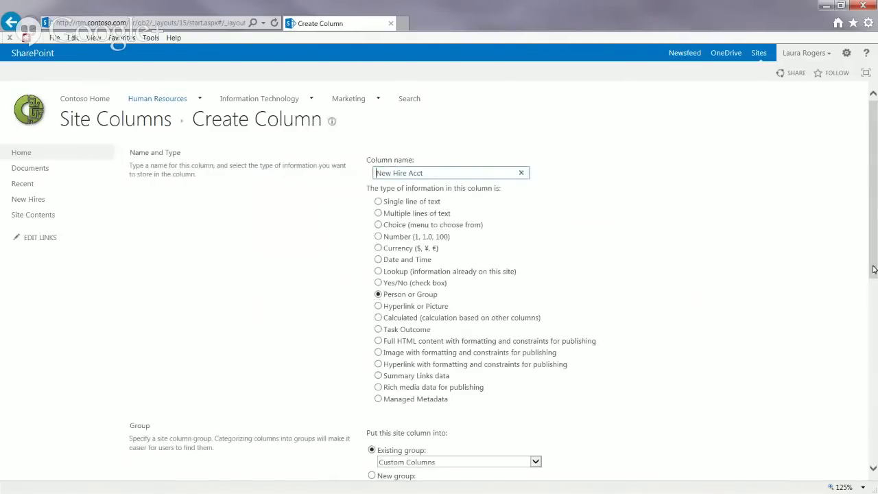
pyautogui.moveTo(873, 269); pyautogui.dragTo(874, 403)
pyautogui.click(427, 164)
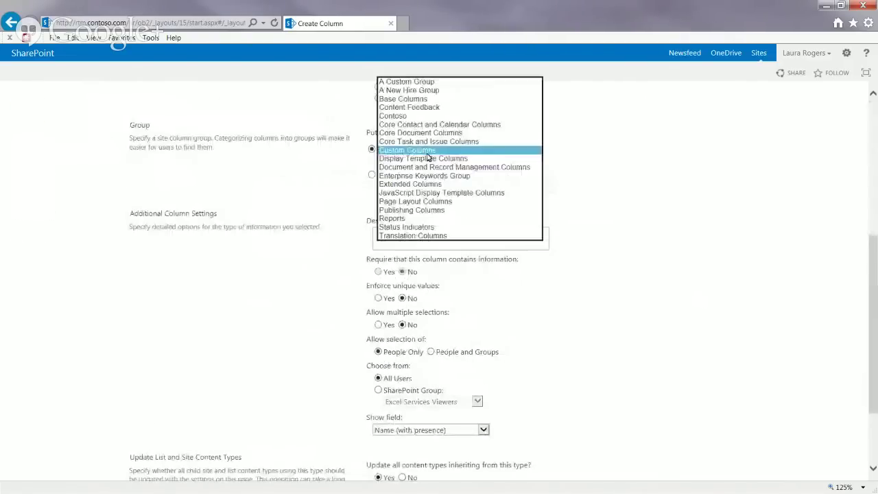
pyautogui.click(421, 94)
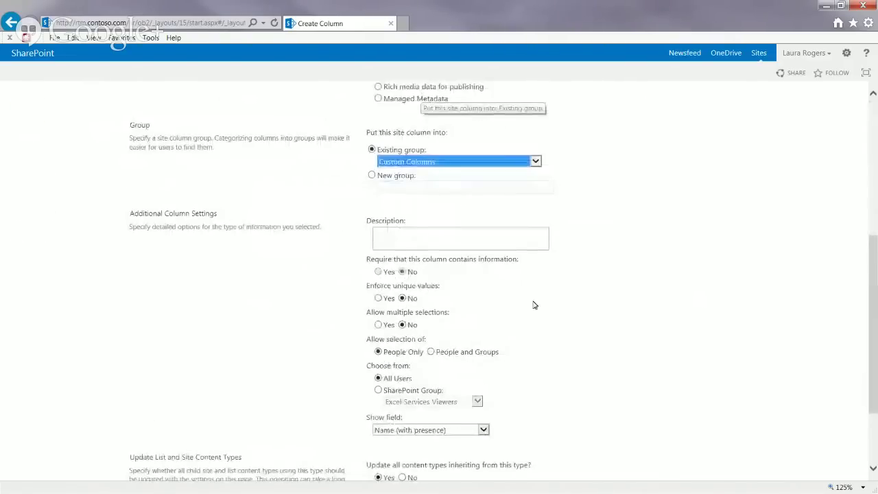
pyautogui.click(873, 431)
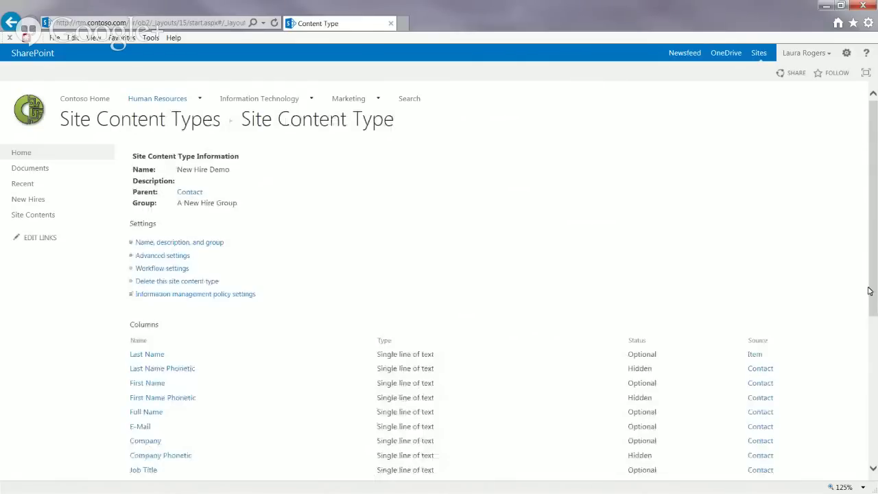
pyautogui.moveTo(871, 288); pyautogui.dragTo(874, 423)
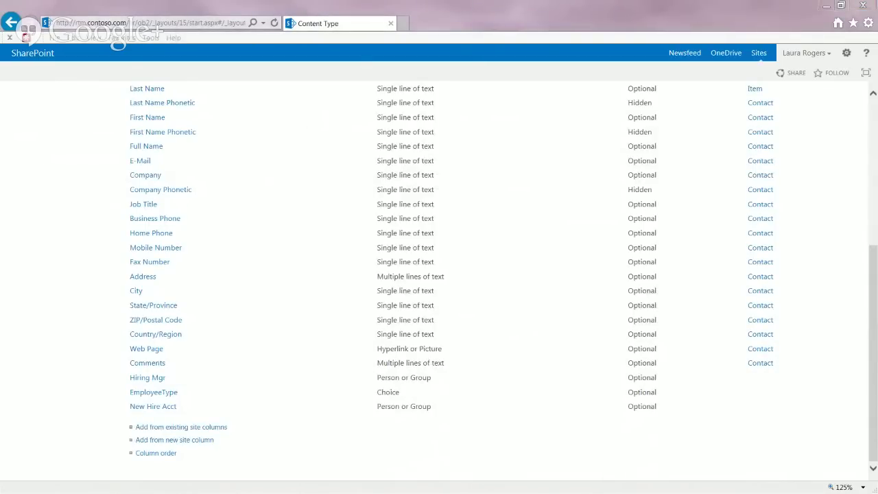
# Step: Start a new Choice site column named Hire Status
pyautogui.click(191, 443)
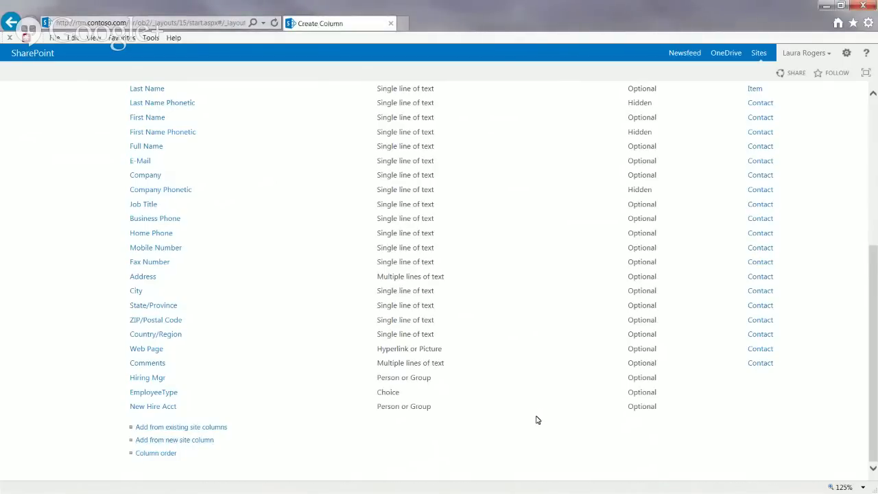
pyautogui.write('H')
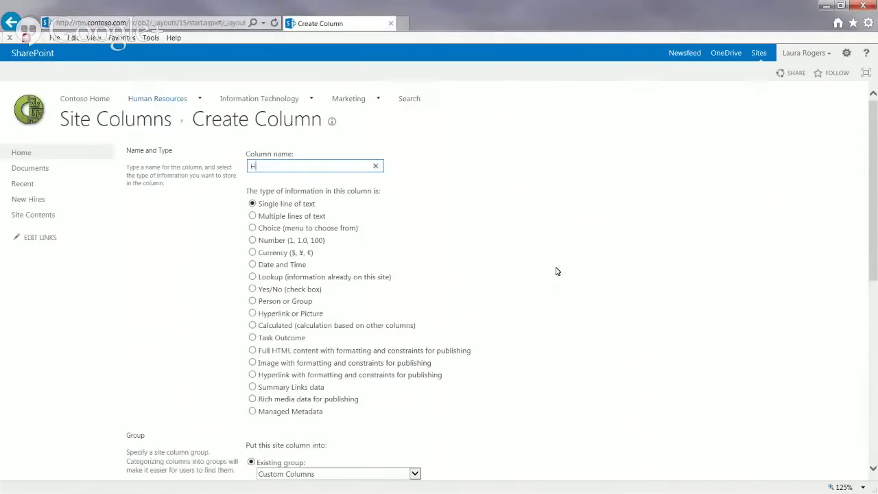
pyautogui.write('ire Status')
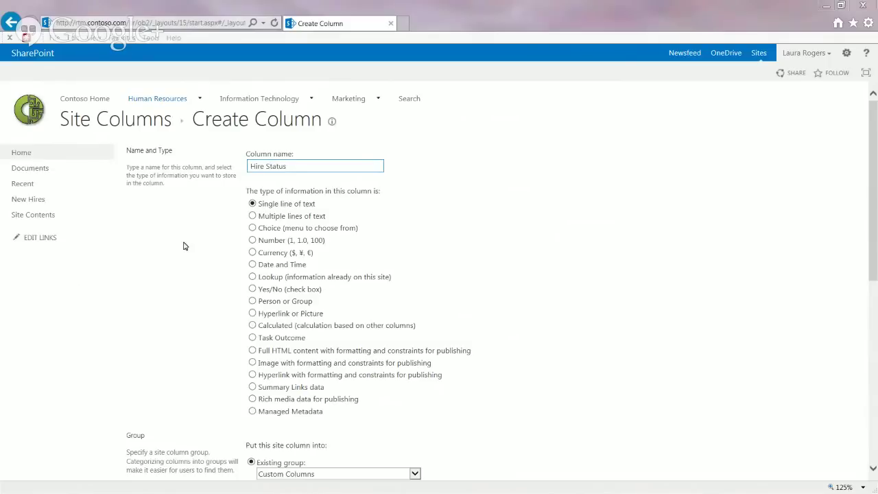
pyautogui.click(253, 229)
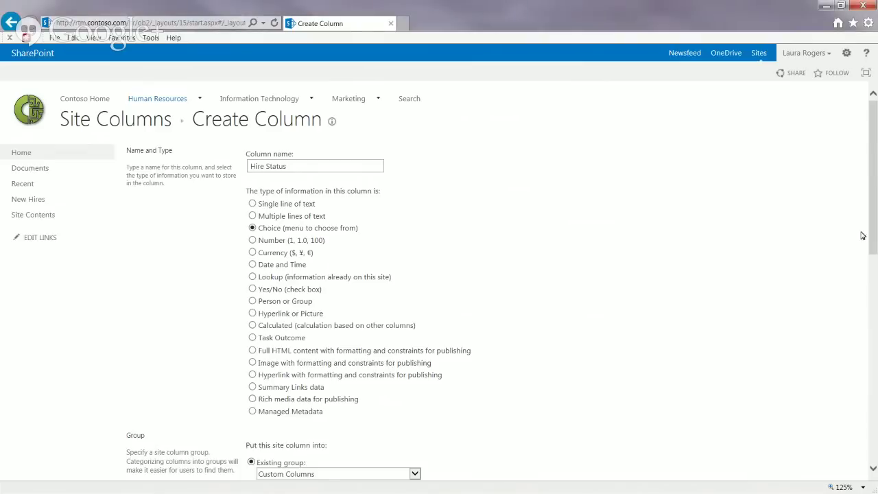
# Step: Enter choices New, Onboarding in Progress, HR Approval, Orientation, Completed, keep New as default, and save
pyautogui.moveTo(873, 233); pyautogui.dragTo(875, 343)
pyautogui.moveTo(348, 338); pyautogui.dragTo(207, 314)
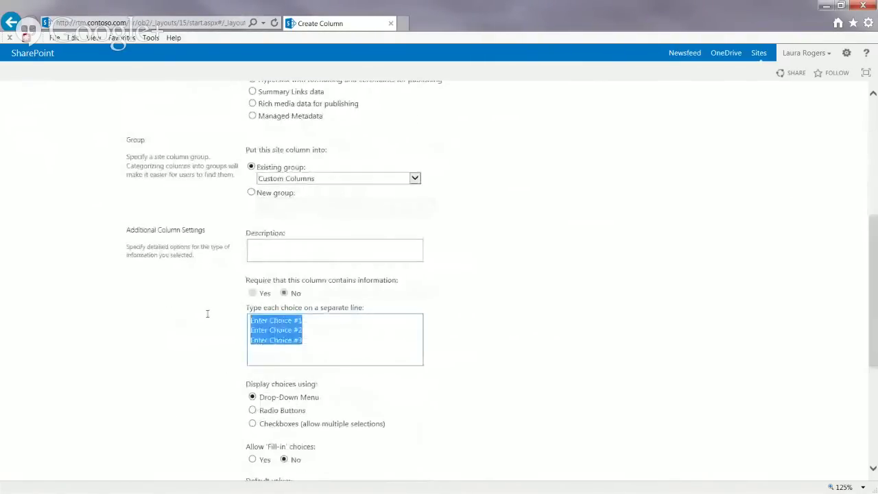
pyautogui.write('New ')
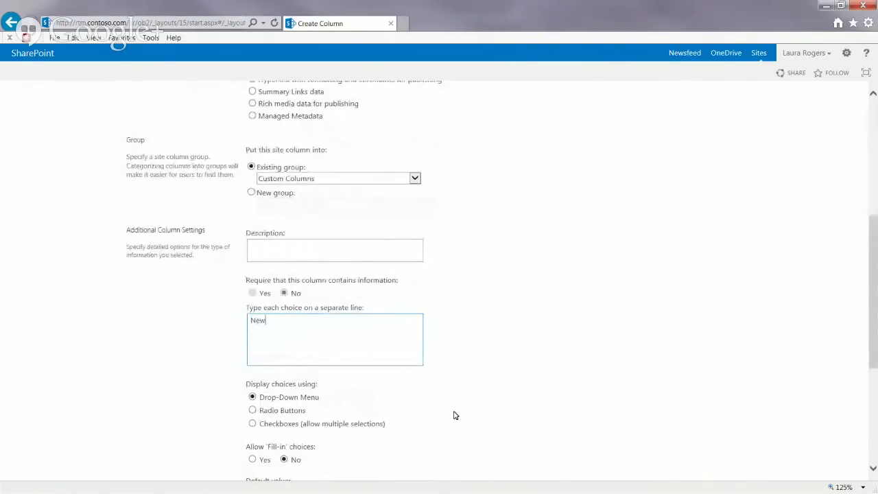
pyautogui.write('Onboarding in Progress')
pyautogui.press('Return')
pyautogui.write('HR ')
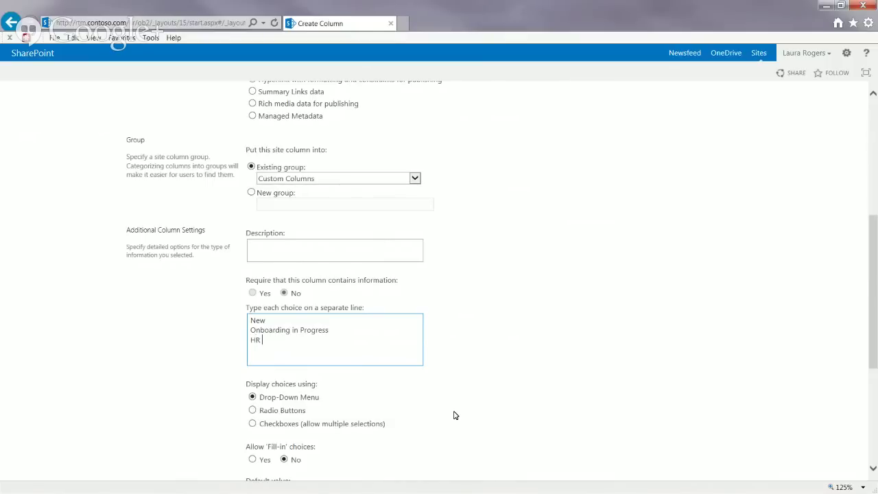
pyautogui.write('Approval')
pyautogui.write('Oi')
pyautogui.write('rienta')
pyautogui.write('tion')
pyautogui.write('Completed')
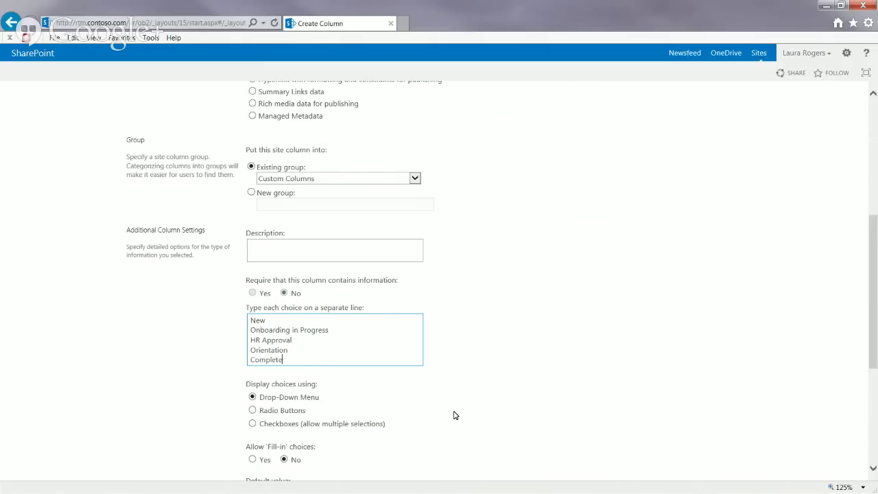
pyautogui.click(873, 390)
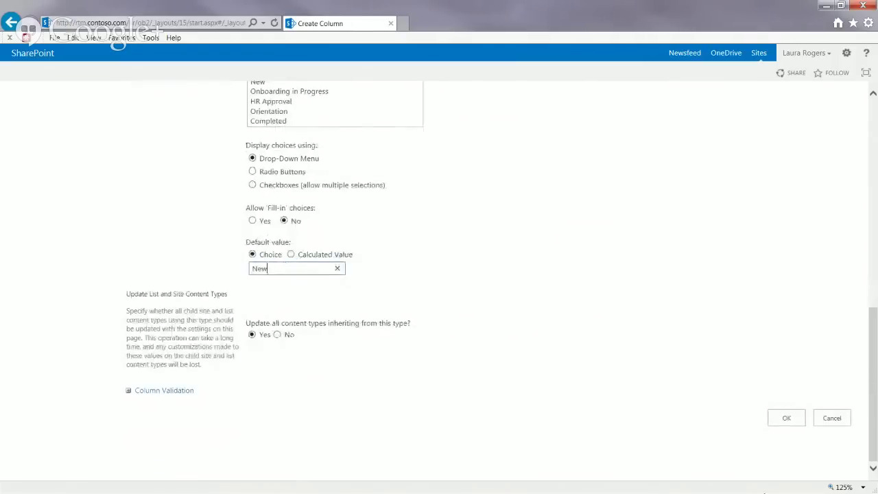
pyautogui.click(786, 418)
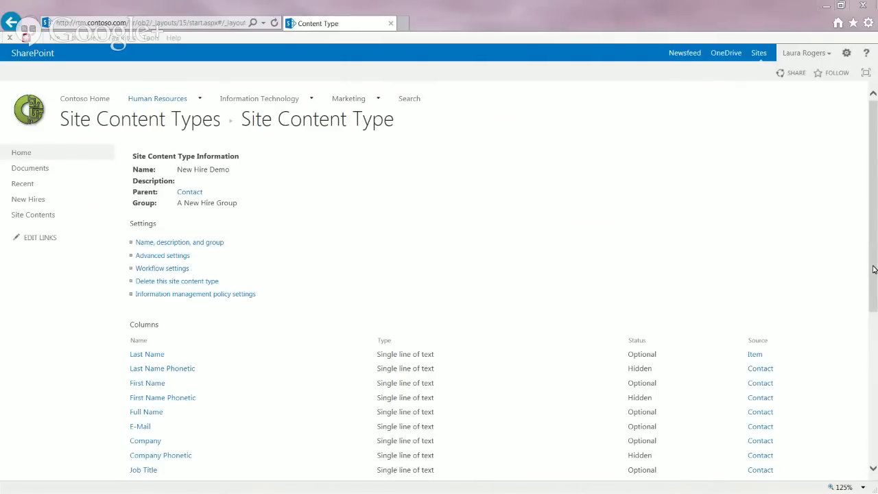
pyautogui.moveTo(873, 270); pyautogui.dragTo(873, 417)
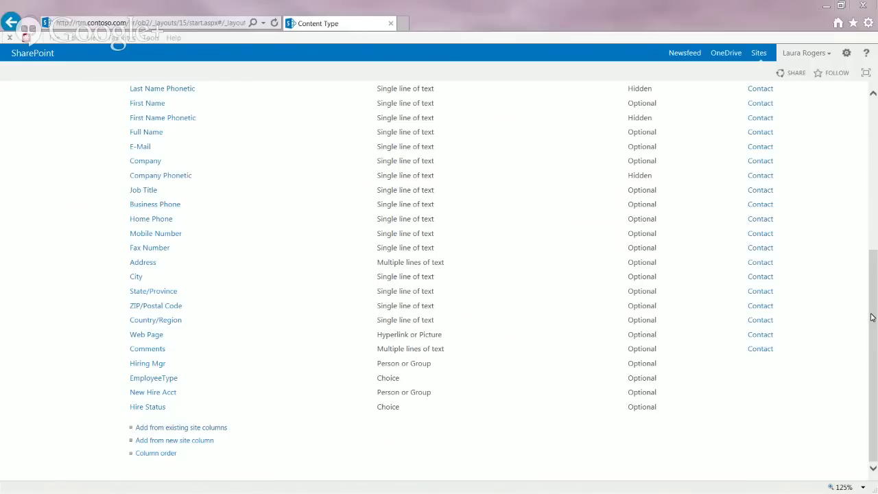
pyautogui.moveTo(873, 317); pyautogui.dragTo(870, 170)
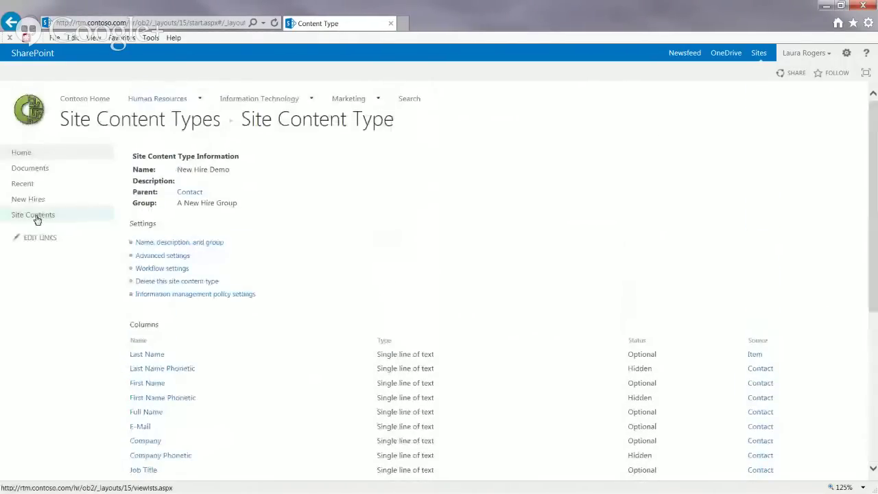
pyautogui.click(37, 218)
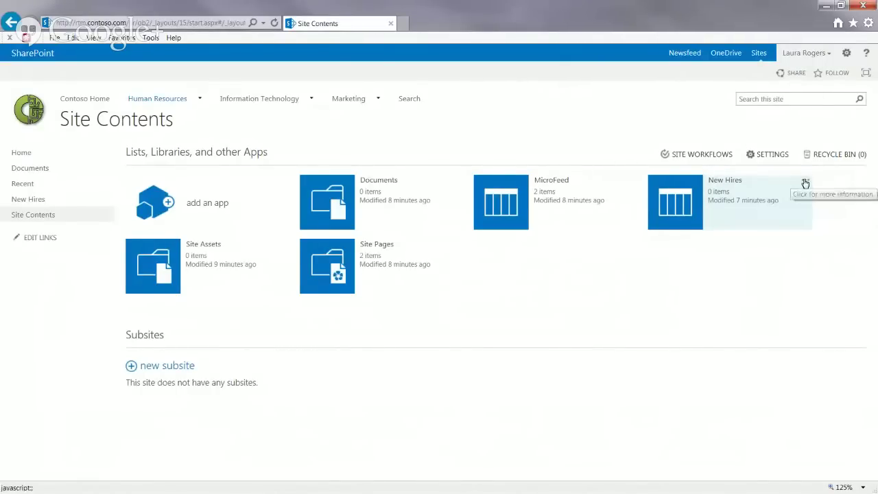
# Step: Remove the New Hires list from Site Contents and confirm the deletion
pyautogui.click(805, 182)
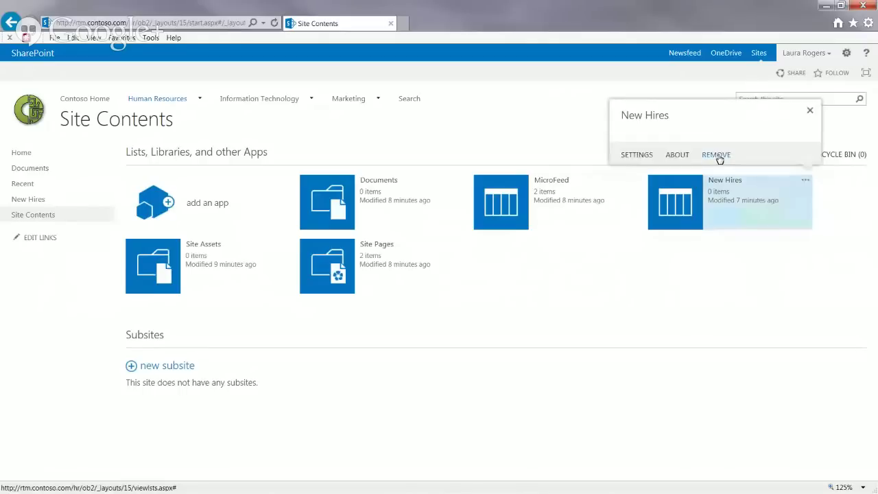
pyautogui.click(717, 156)
pyautogui.click(489, 293)
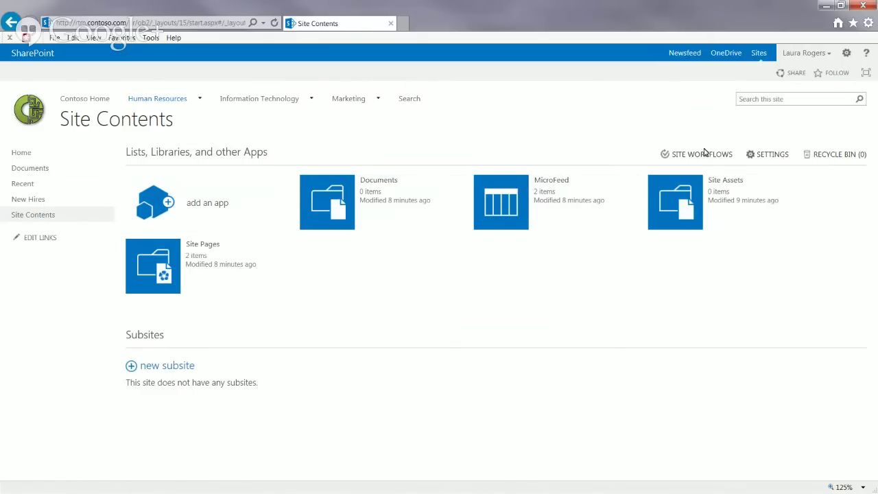
# Step: Add a Contacts app to the site named New_Hire
pyautogui.click(845, 55)
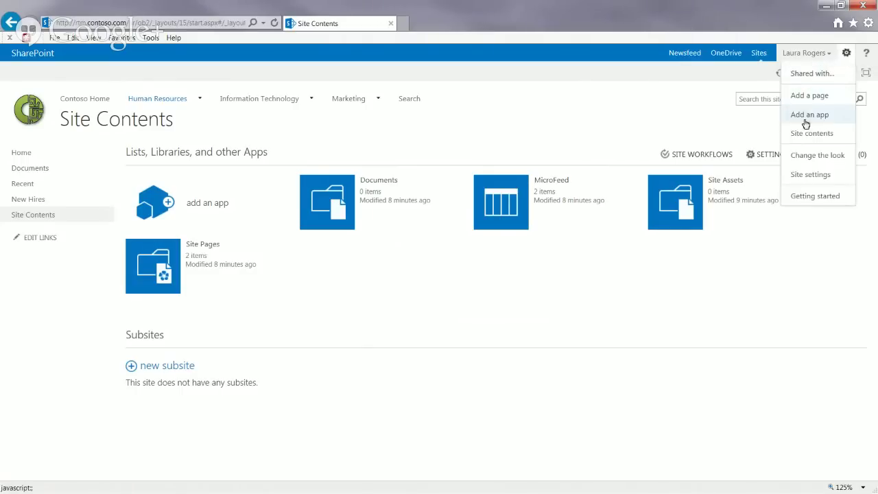
pyautogui.click(804, 118)
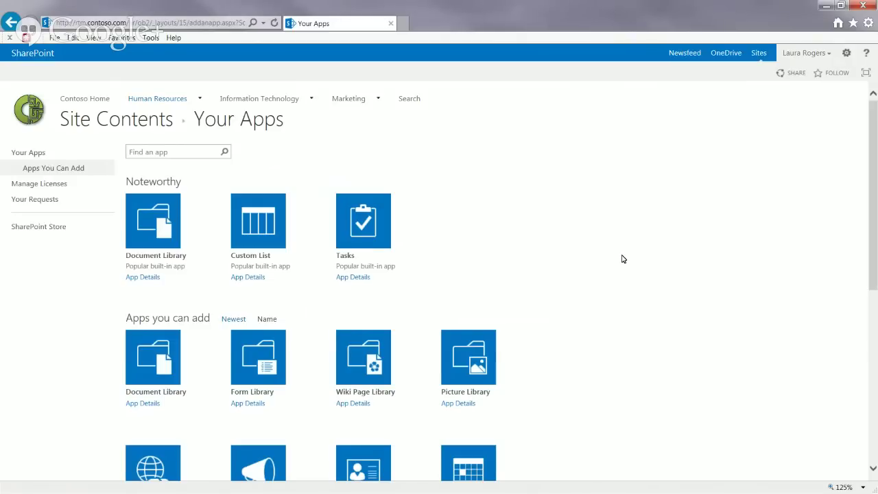
pyautogui.scroll(-3, 622, 259)
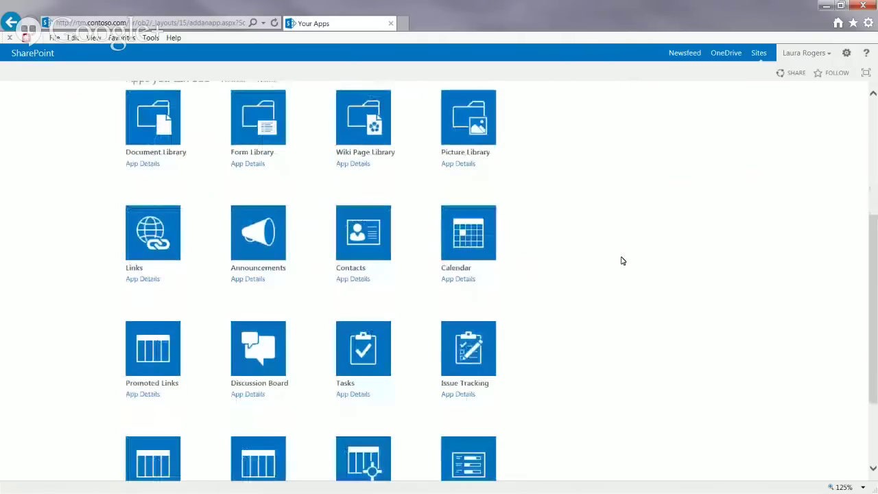
pyautogui.click(349, 240)
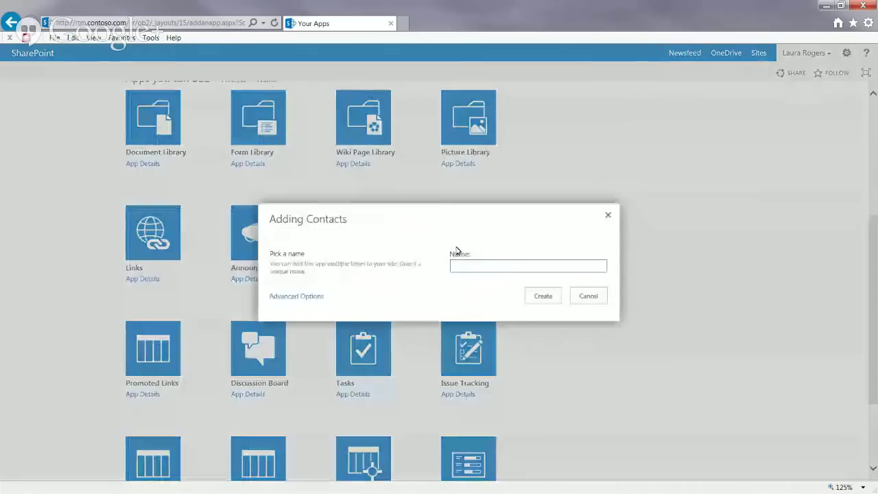
pyautogui.write('N')
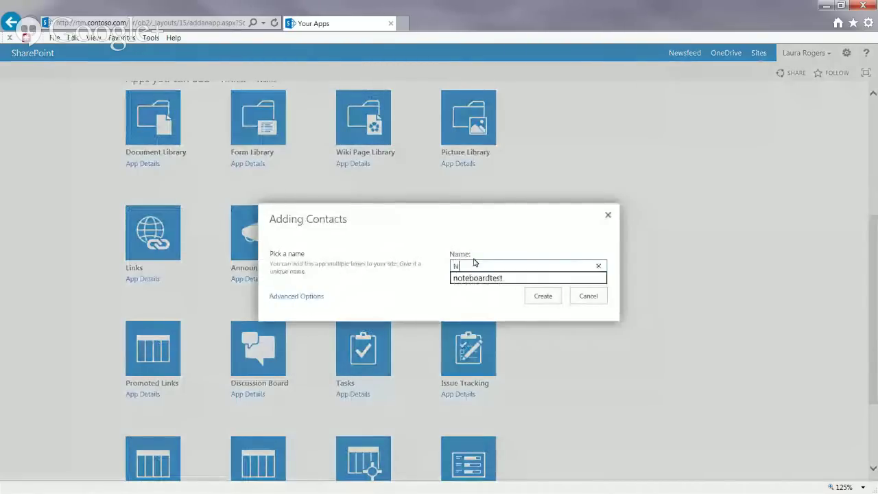
pyautogui.write('ew_Hire')
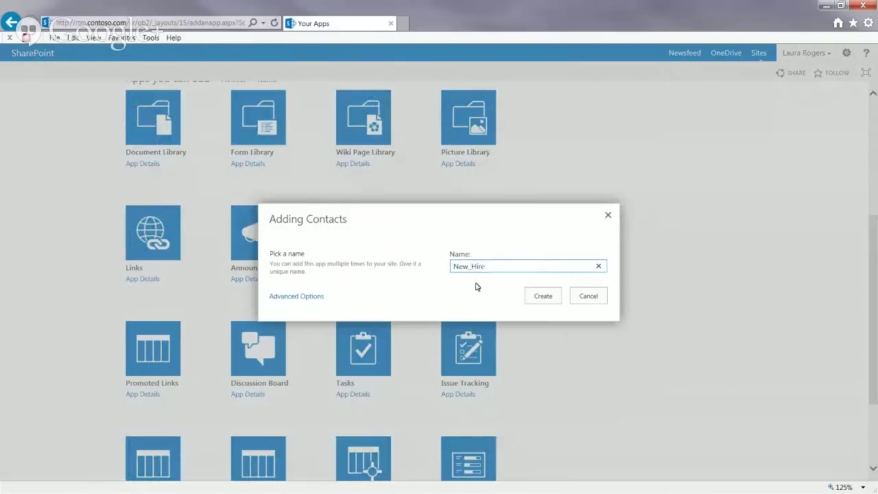
pyautogui.click(553, 297)
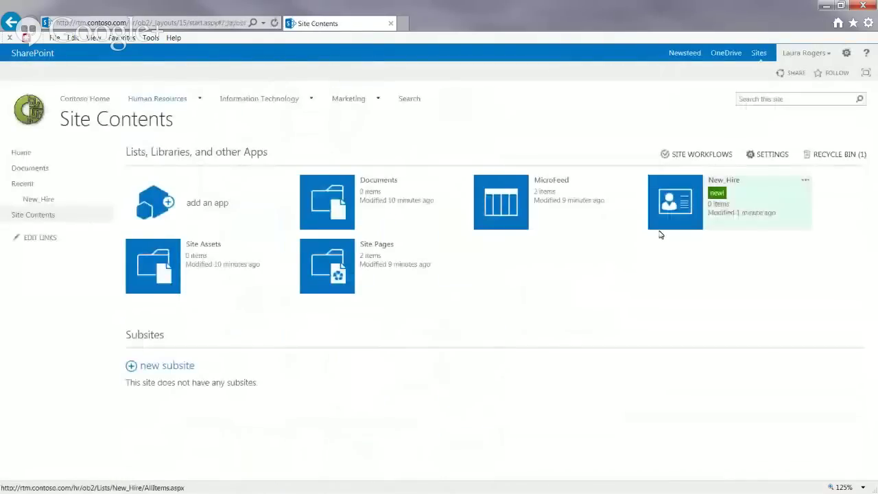
# Step: Rename the New_Hire list to New Hire List and show it in Quick Launch
pyautogui.click(686, 204)
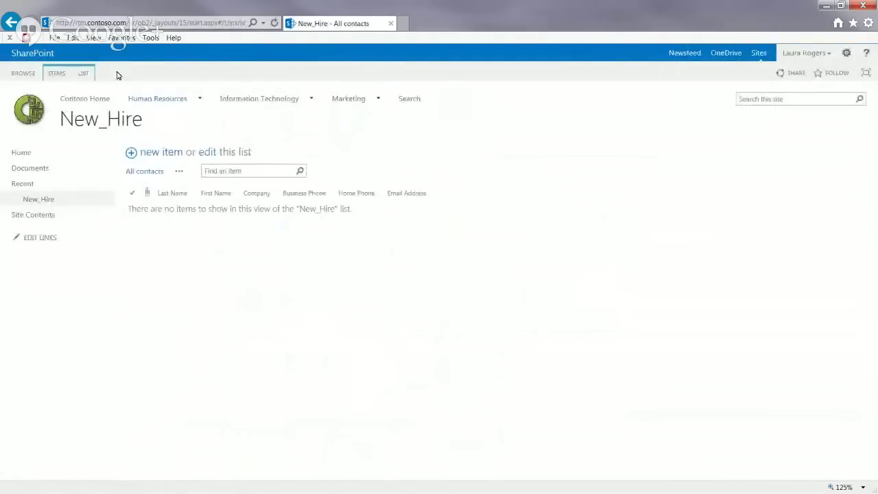
pyautogui.click(83, 74)
pyautogui.click(552, 103)
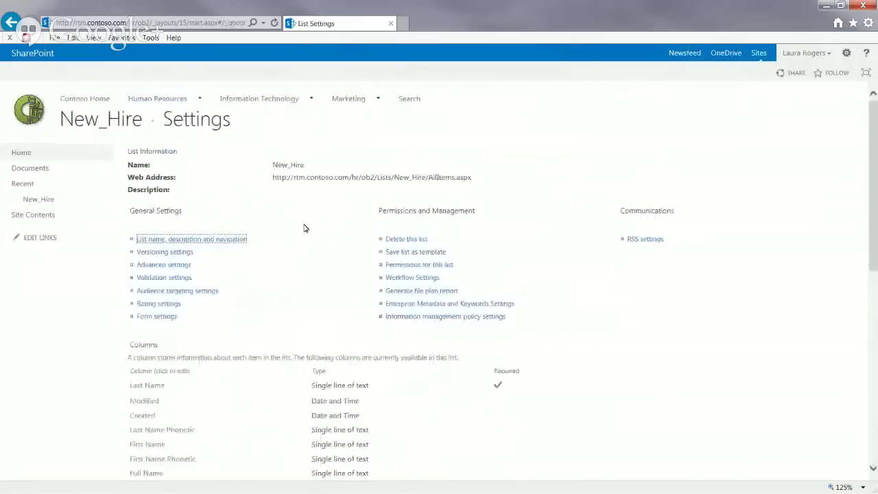
pyautogui.click(234, 244)
pyautogui.click(295, 173)
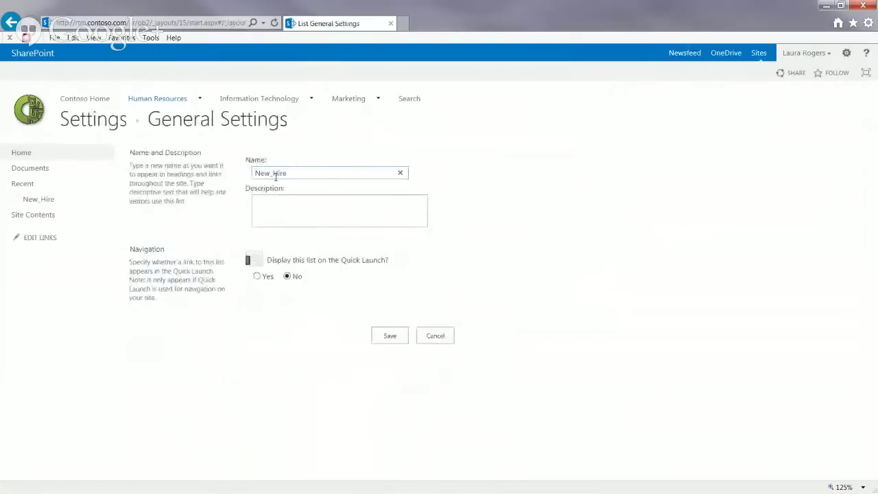
pyautogui.press('BackSpace')
pyautogui.press('BackSpace')
pyautogui.press('BackSpace')
pyautogui.press('BackSpace')
pyautogui.press('BackSpace')
pyautogui.write('Hire List')
pyautogui.click(257, 276)
pyautogui.click(388, 336)
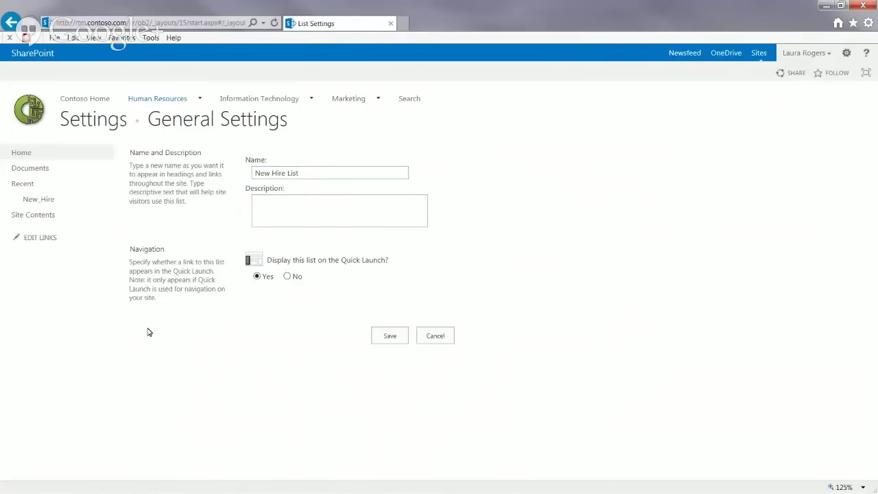
# Step: Turn on management of content types in the list's advanced settings
pyautogui.click(170, 266)
pyautogui.click(257, 172)
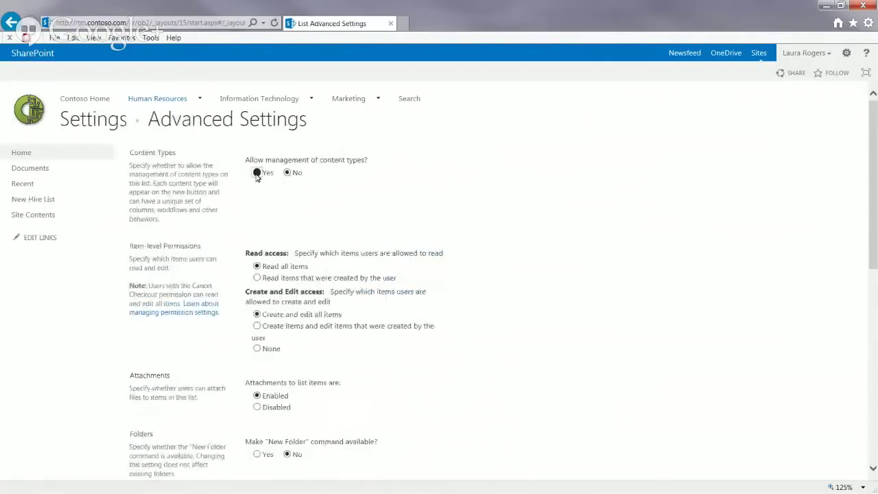
pyautogui.scroll(-10, 870, 220)
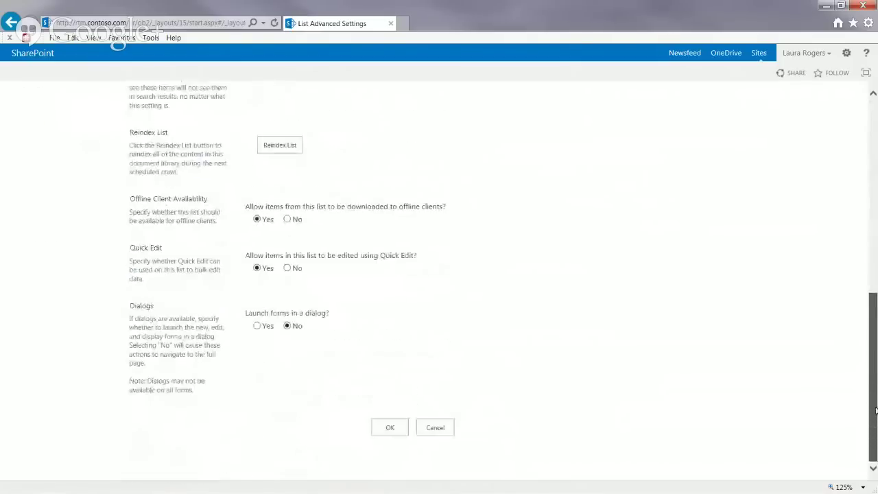
pyautogui.click(390, 428)
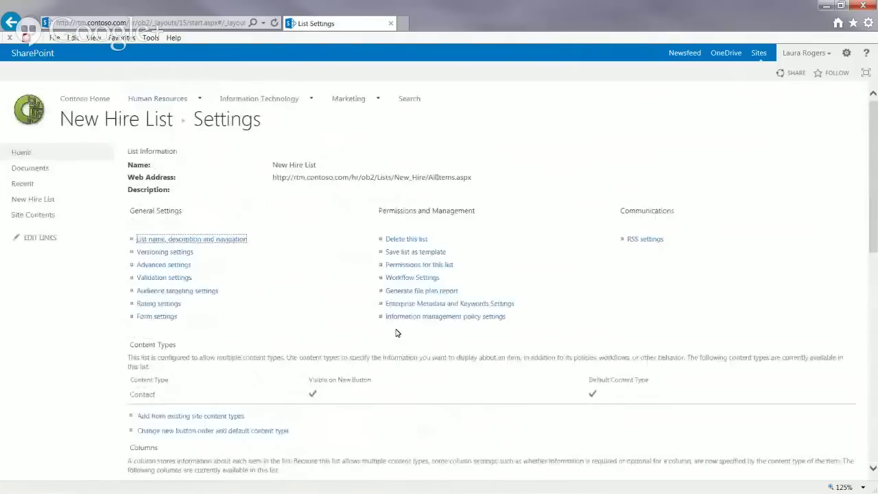
pyautogui.click(187, 417)
pyautogui.scroll(-3, 445, 250)
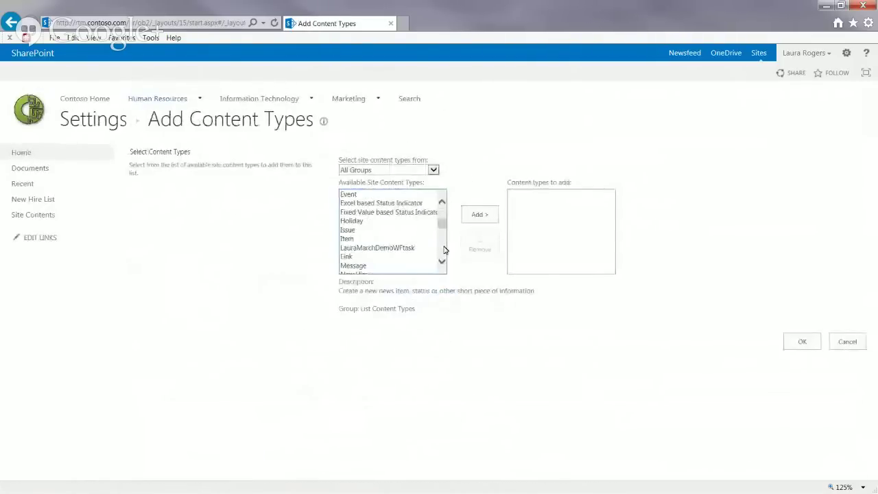
pyautogui.moveTo(441, 226); pyautogui.dragTo(443, 235)
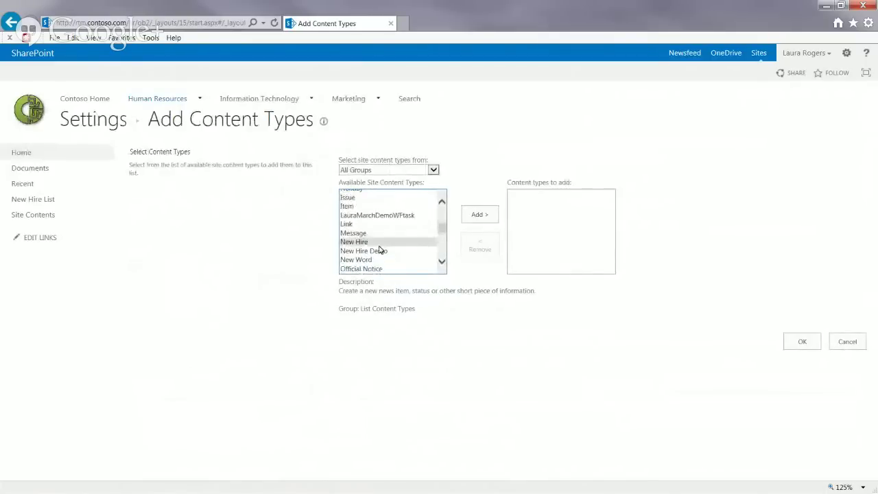
pyautogui.click(395, 251)
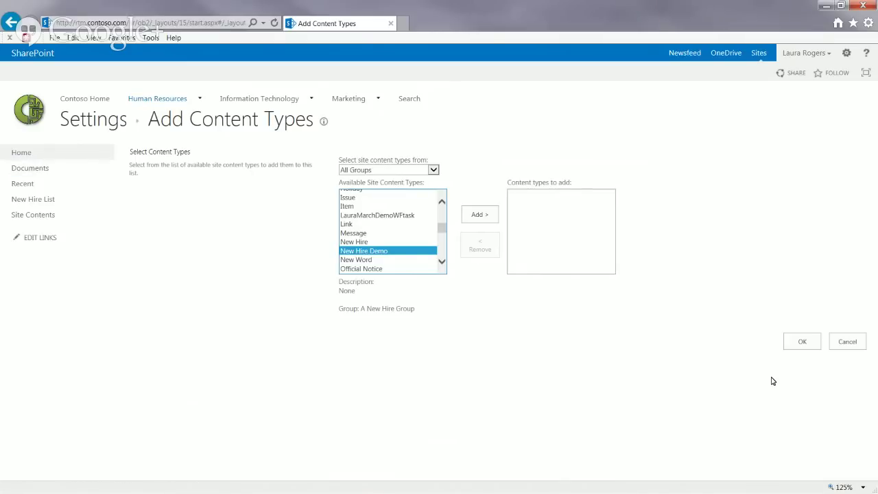
pyautogui.click(848, 341)
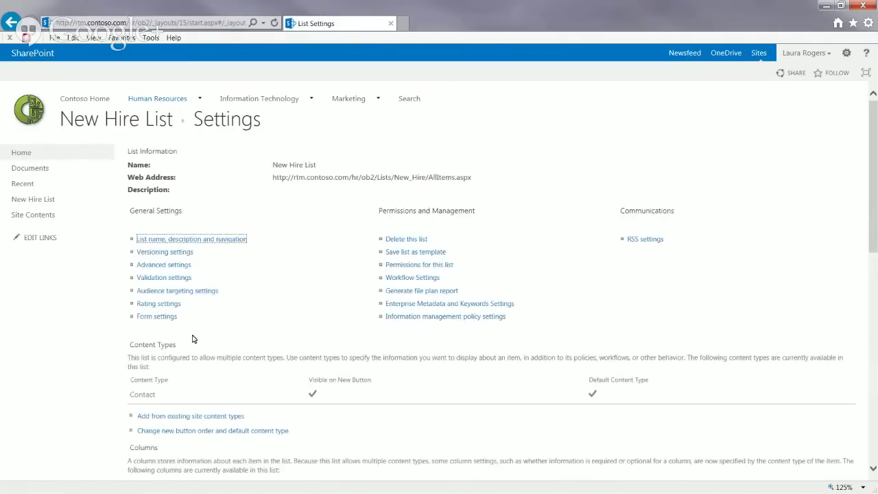
# Step: Open New Hire Demo from Site content types and scroll down to its columns list
pyautogui.click(847, 54)
pyautogui.click(821, 177)
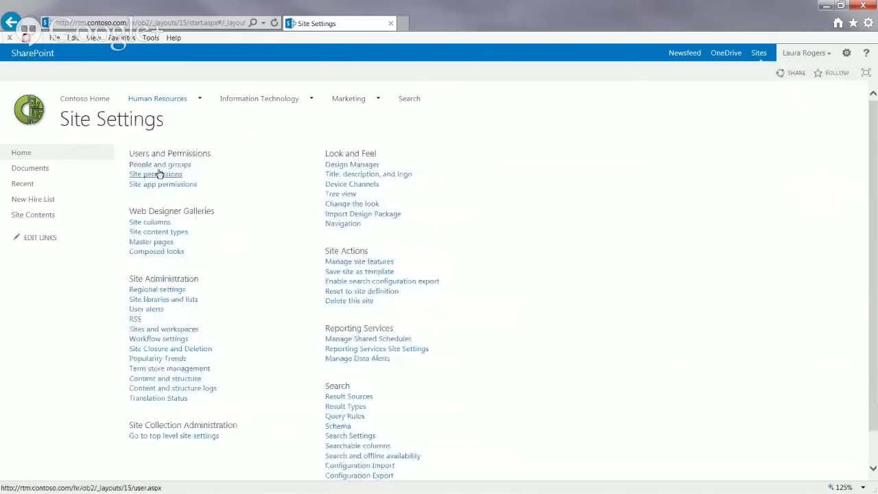
pyautogui.click(149, 232)
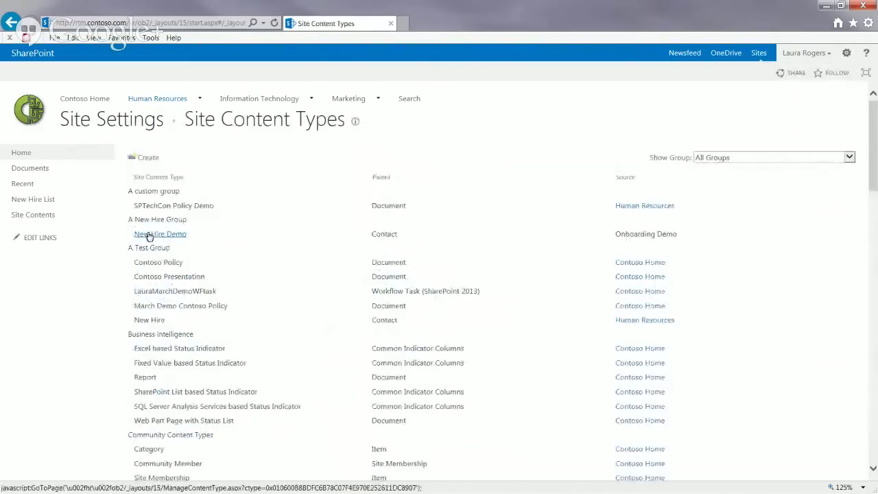
pyautogui.click(149, 235)
pyautogui.scroll(-3, 406, 341)
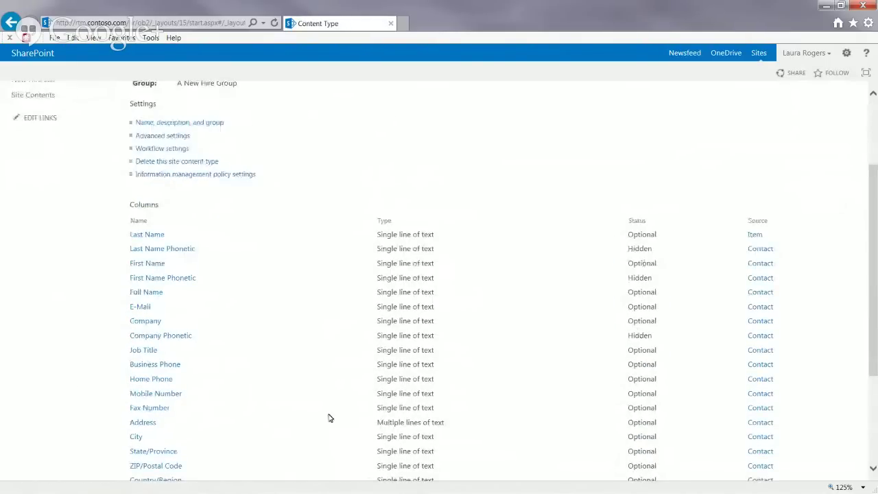
pyautogui.scroll(-2, 330, 418)
pyautogui.scroll(-2, 328, 409)
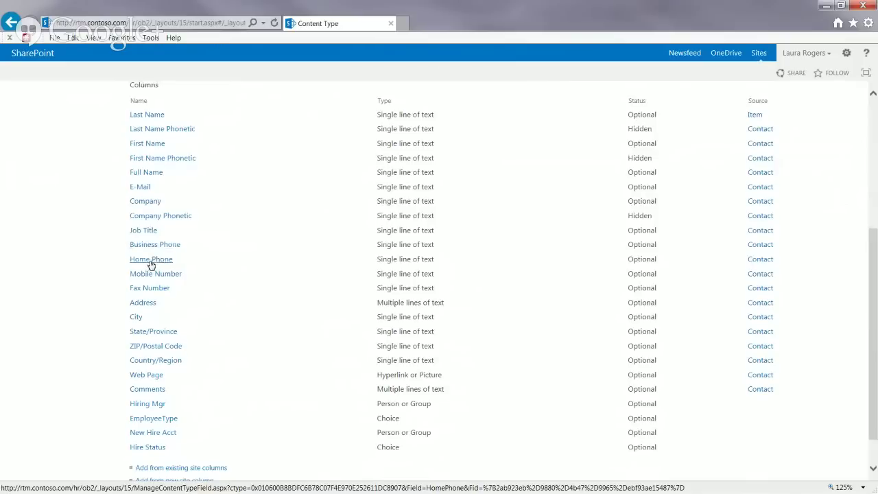
# Step: Remove Fax Number, then Web Page, from the content type's columns, confirming each
pyautogui.click(149, 288)
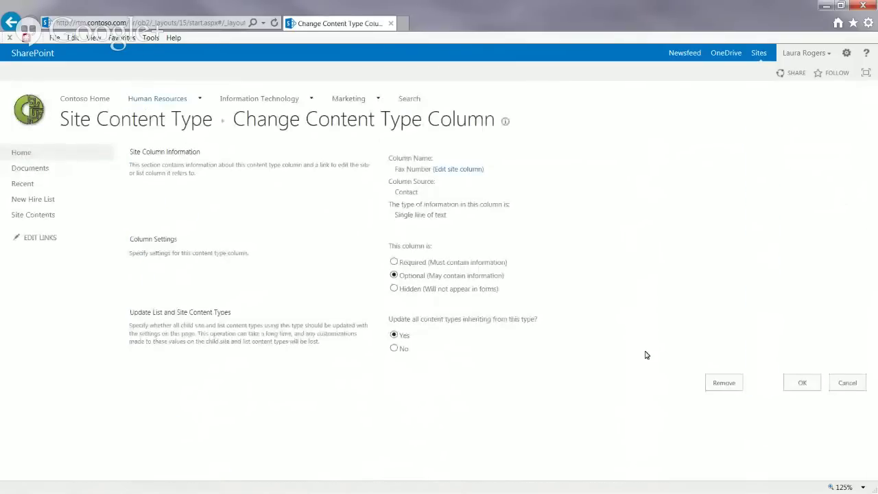
pyautogui.click(716, 386)
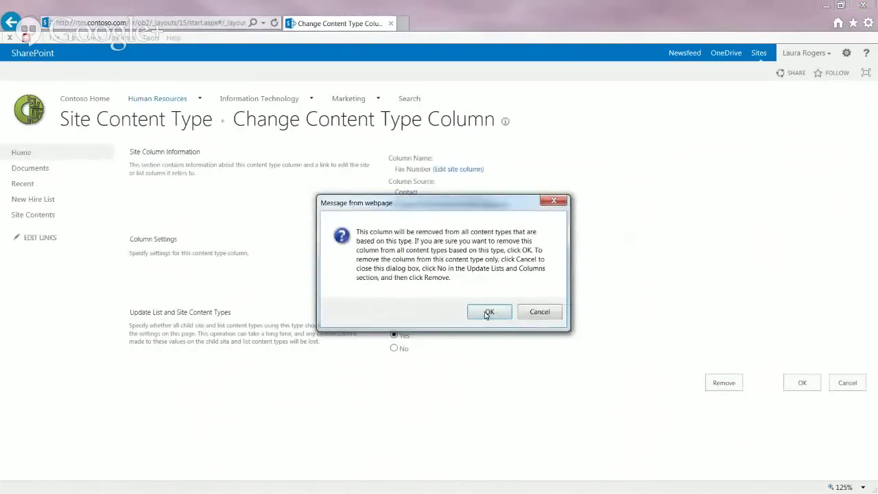
pyautogui.click(486, 312)
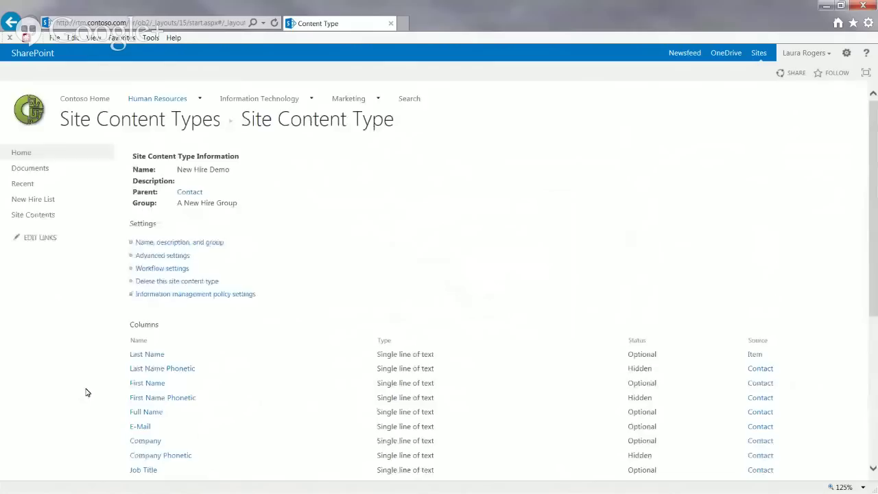
pyautogui.scroll(-5, 85, 391)
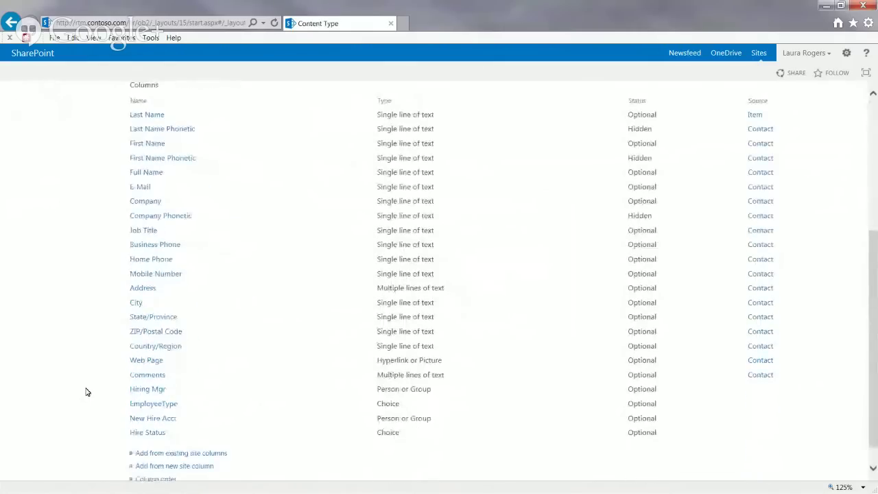
pyautogui.click(146, 360)
pyautogui.click(730, 385)
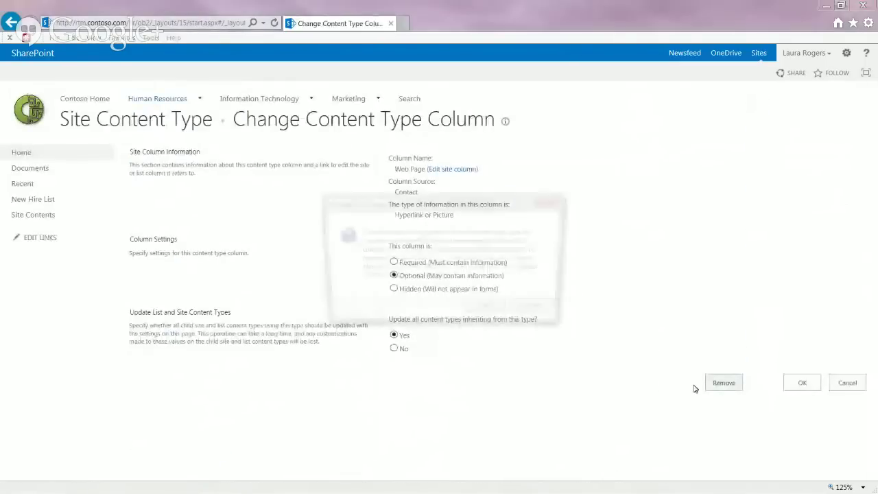
pyautogui.click(489, 312)
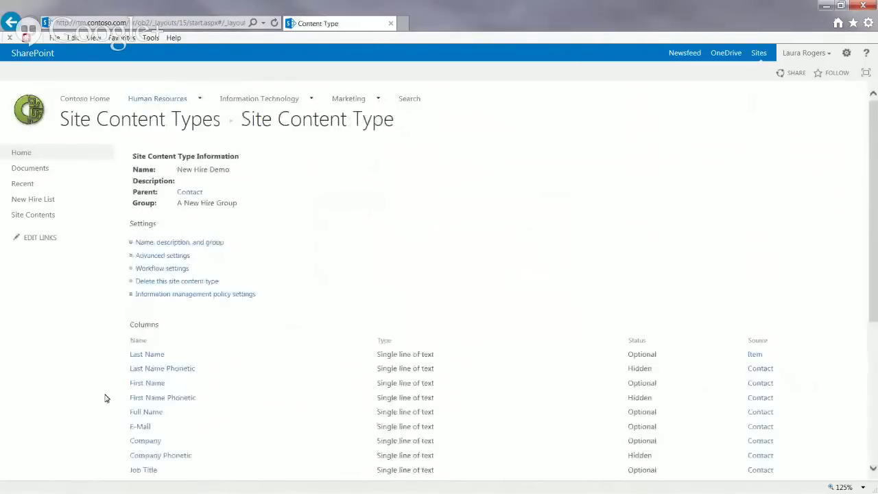
# Step: Set the Full Name and E-Mail columns to Hidden so they stay out of forms
pyautogui.scroll(-3, 94, 397)
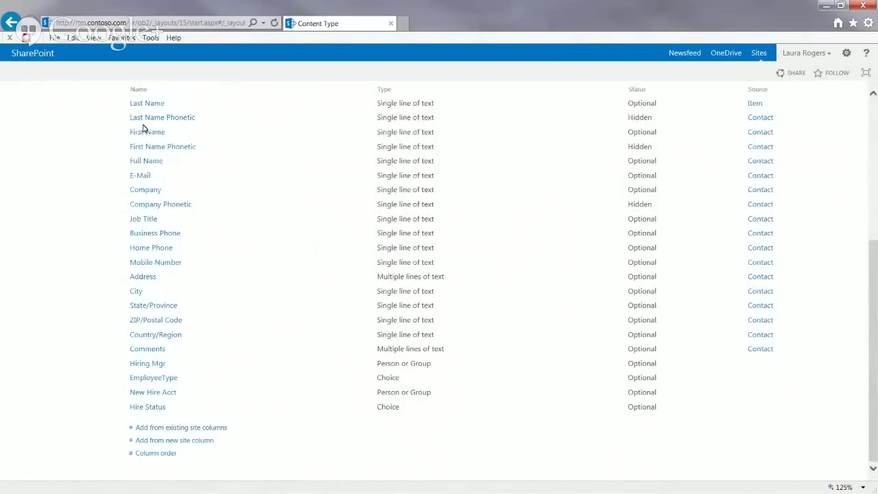
pyautogui.click(146, 161)
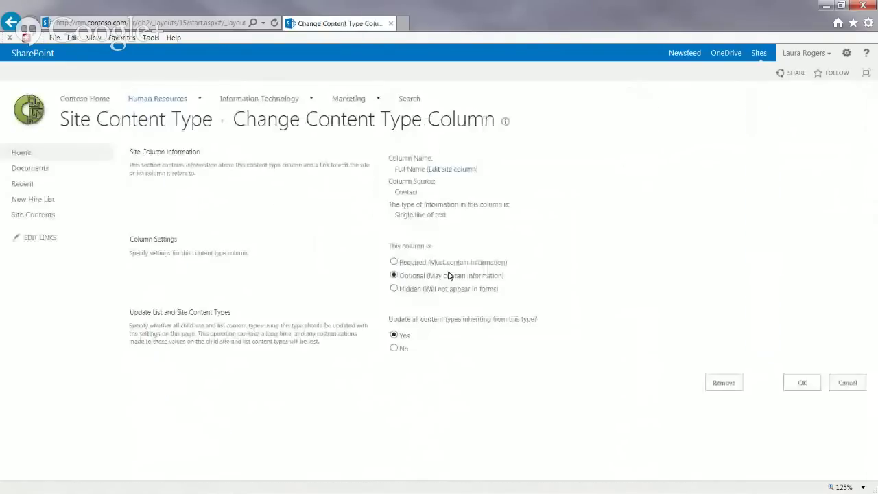
pyautogui.click(394, 288)
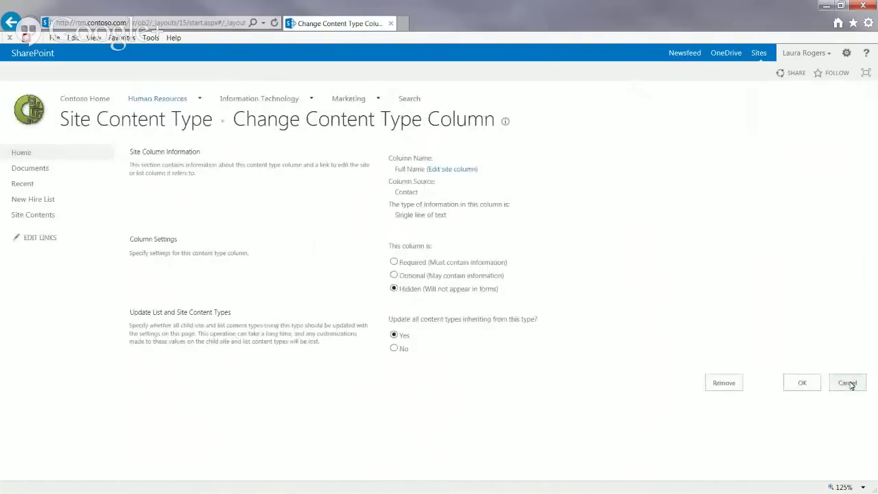
pyautogui.click(802, 383)
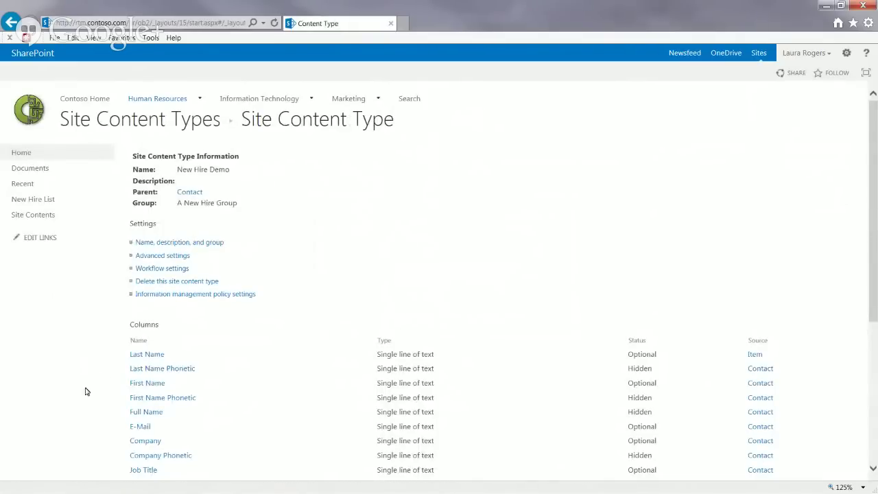
pyautogui.scroll(-3, 86, 391)
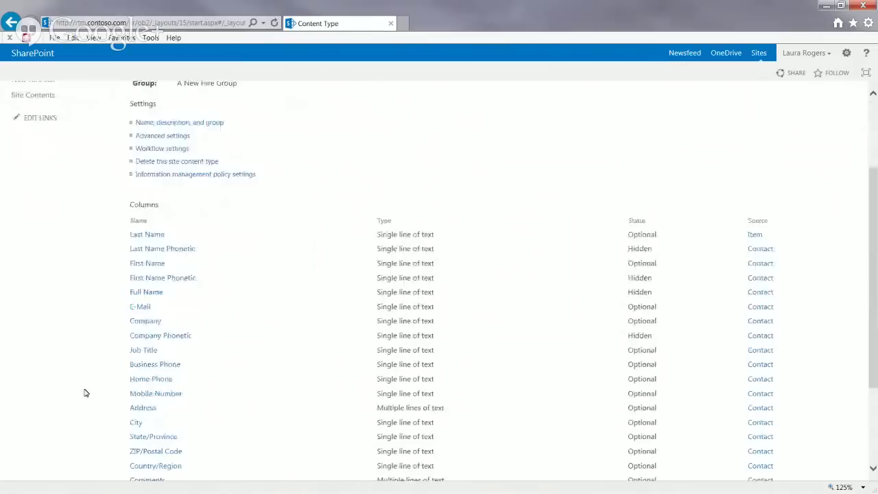
pyautogui.click(141, 308)
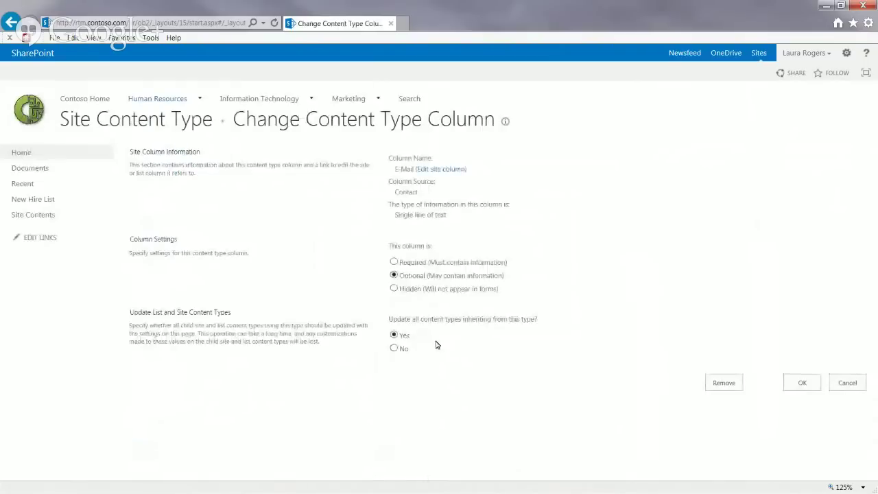
pyautogui.click(394, 288)
pyautogui.click(795, 387)
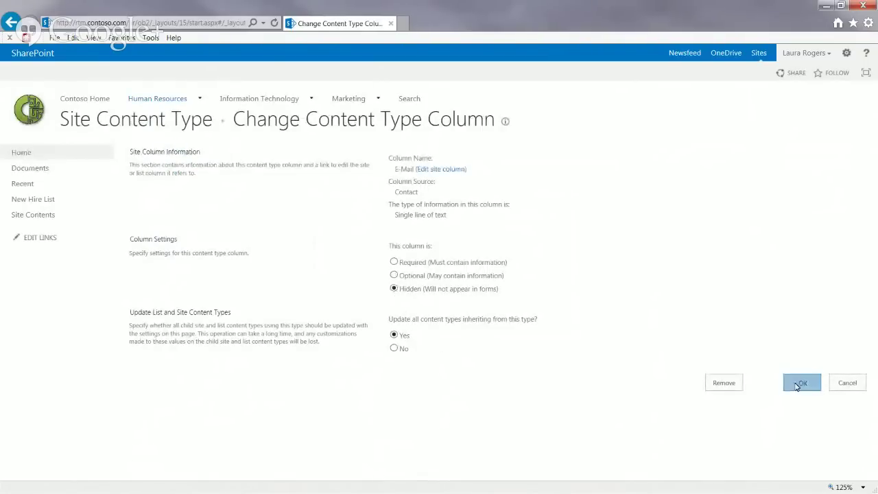
# Step: Open the Company column's settings, then go back to the column list unchanged
pyautogui.scroll(-3, 59, 388)
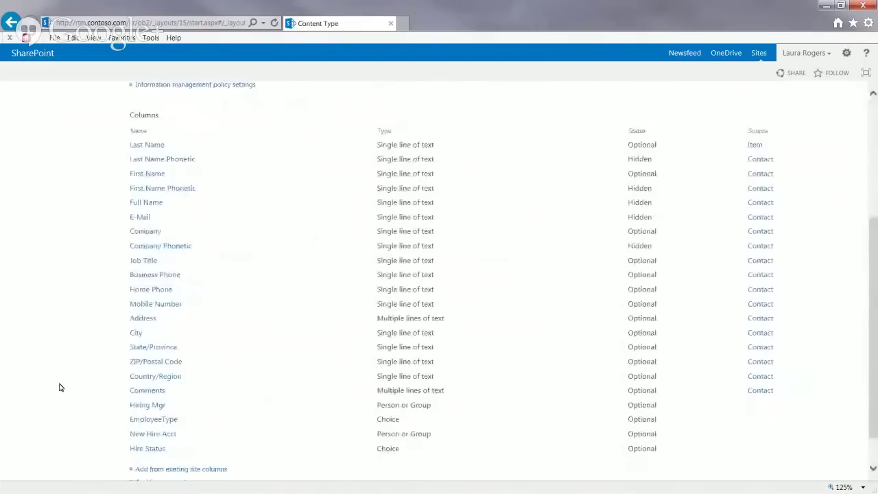
pyautogui.scroll(-1, 59, 387)
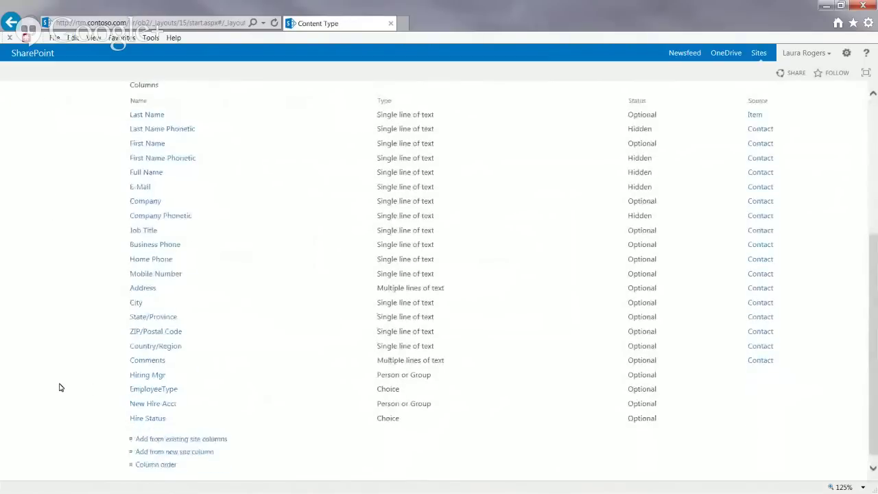
pyautogui.click(151, 204)
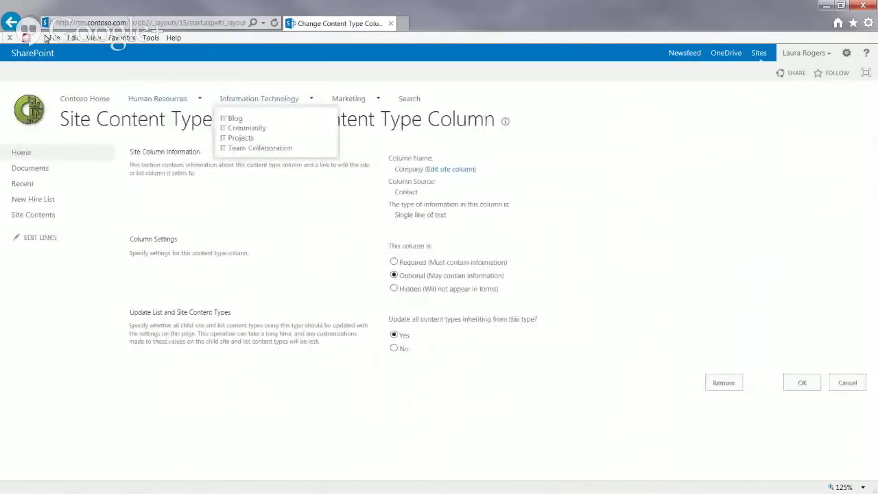
pyautogui.click(11, 21)
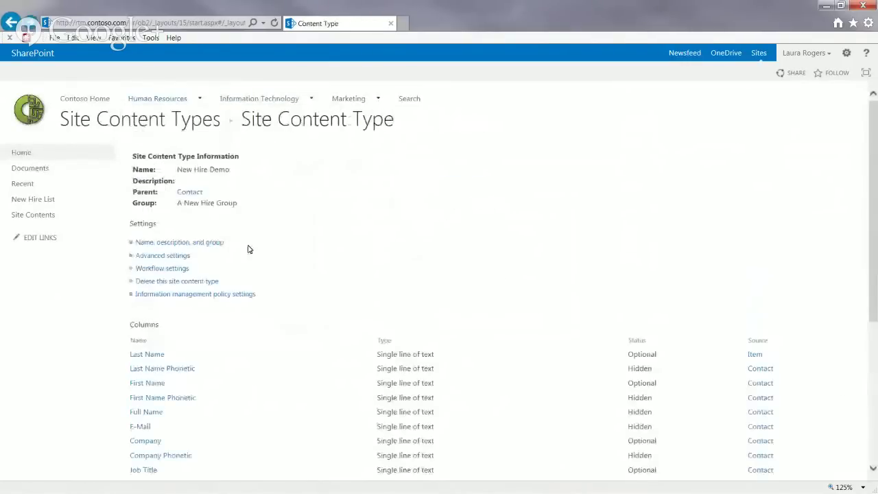
# Step: Set the Business Phone and New Hire Acct columns to Hidden
pyautogui.scroll(-3, 96, 370)
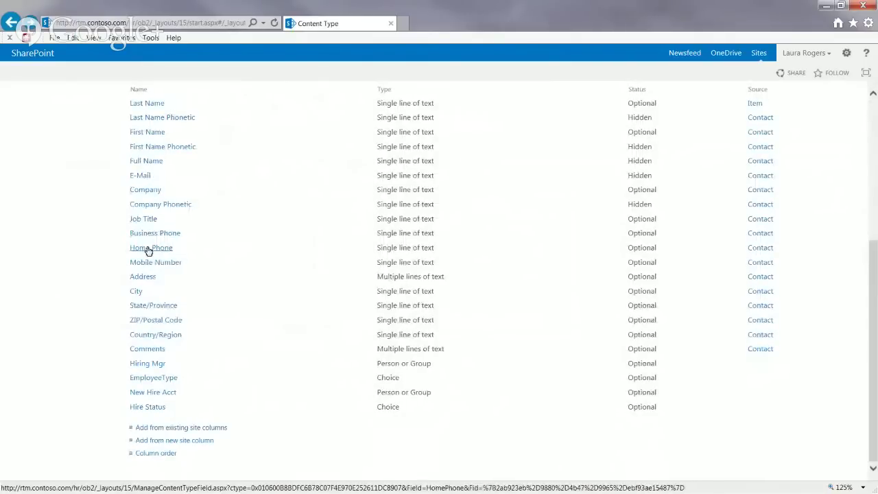
pyautogui.click(157, 234)
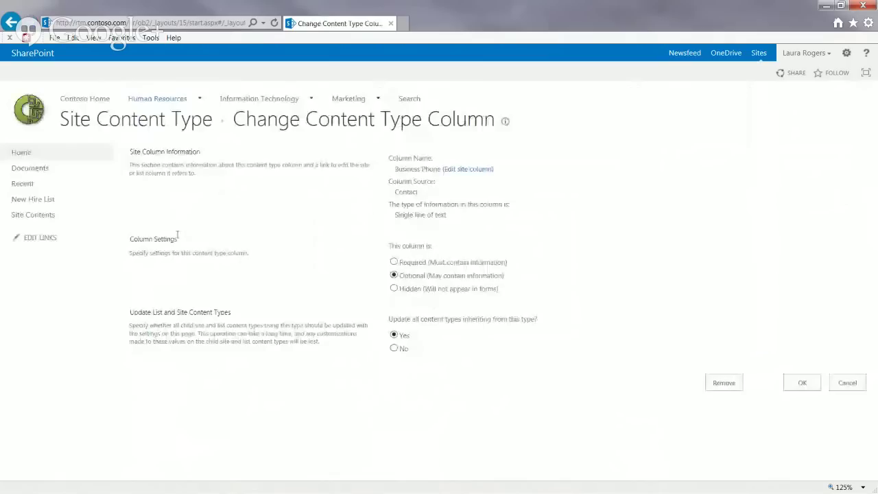
pyautogui.click(394, 288)
pyautogui.click(804, 383)
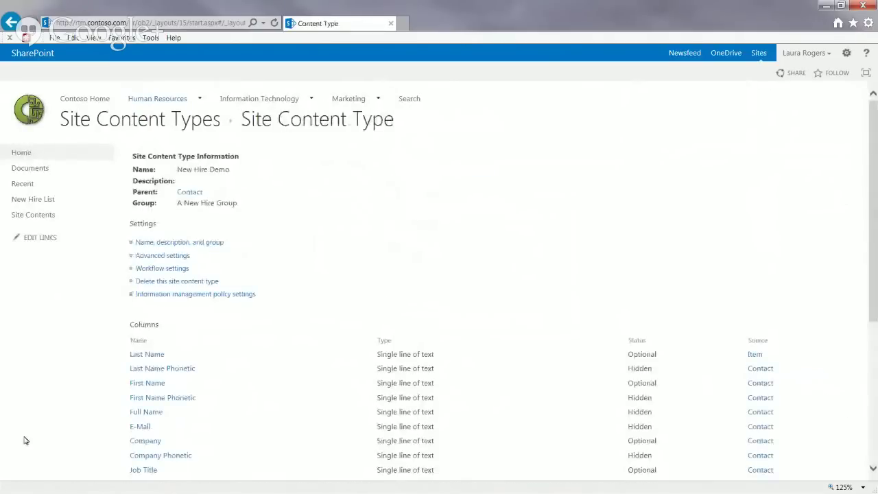
pyautogui.scroll(-3, 96, 425)
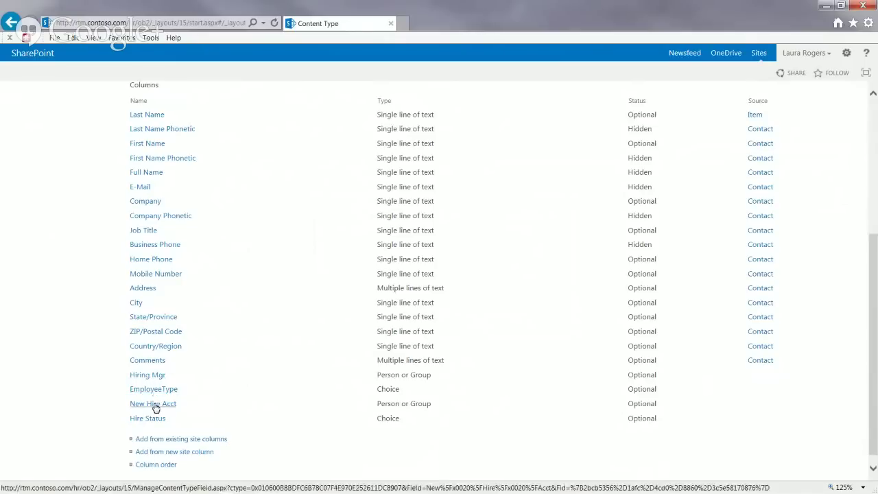
pyautogui.click(155, 406)
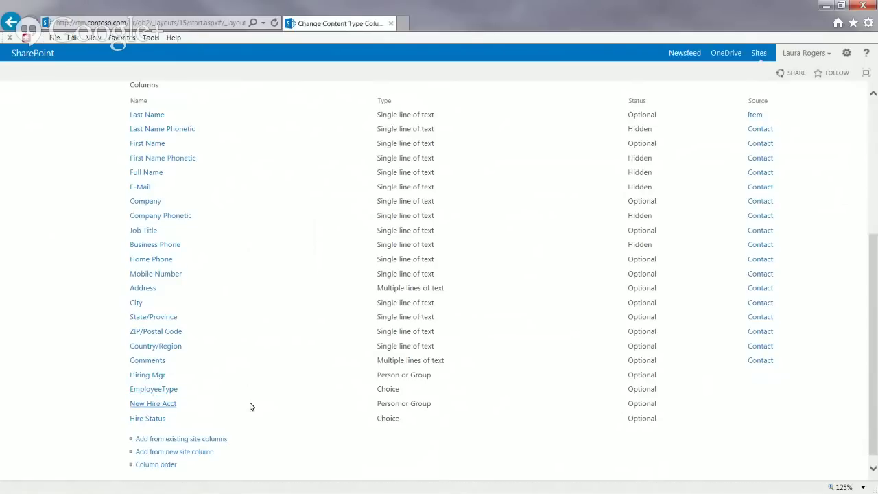
pyautogui.click(393, 289)
pyautogui.click(802, 383)
# Step: Set the Hire Status column to Hidden as well
pyautogui.scroll(-5, 74, 382)
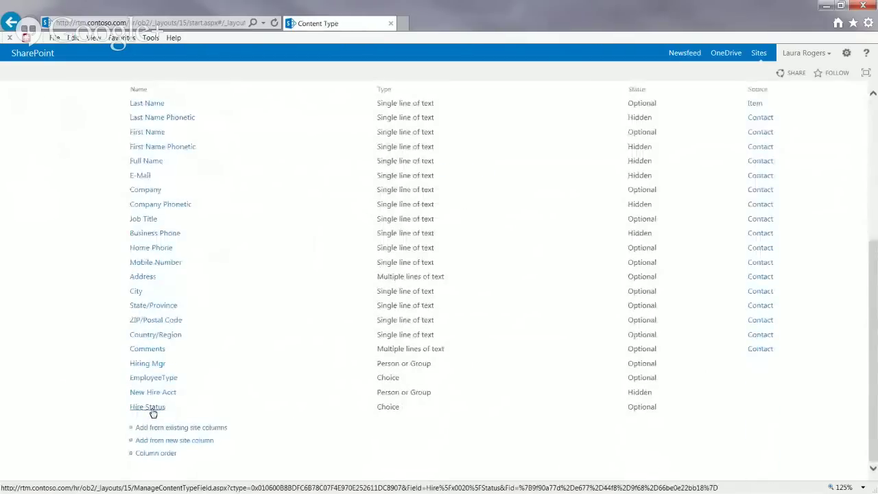
pyautogui.click(155, 408)
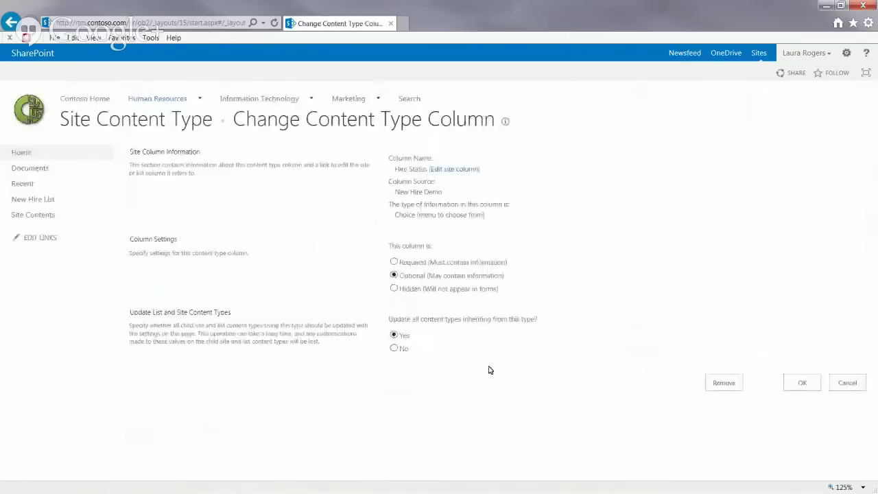
pyautogui.click(394, 289)
pyautogui.click(795, 384)
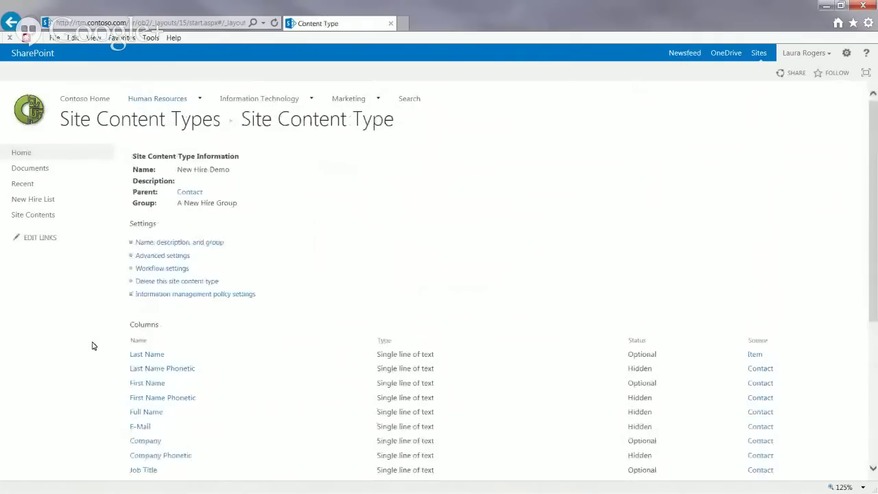
pyautogui.scroll(-5, 92, 346)
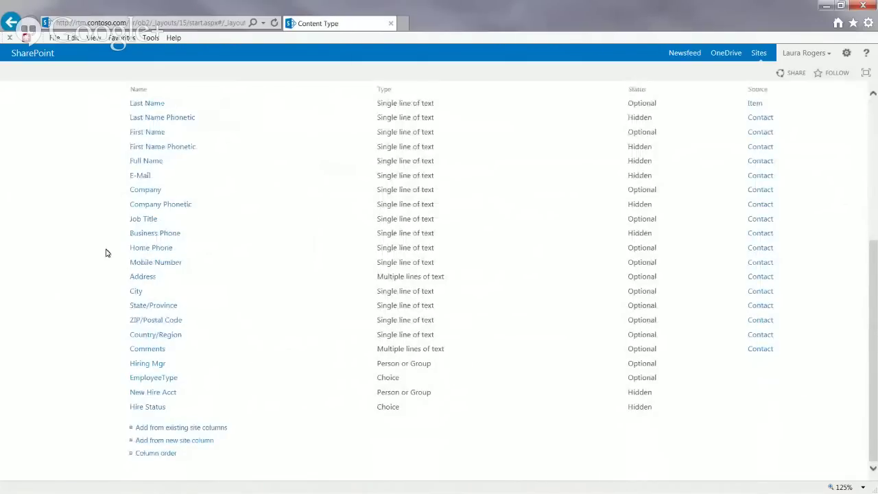
pyautogui.scroll(5, 81, 239)
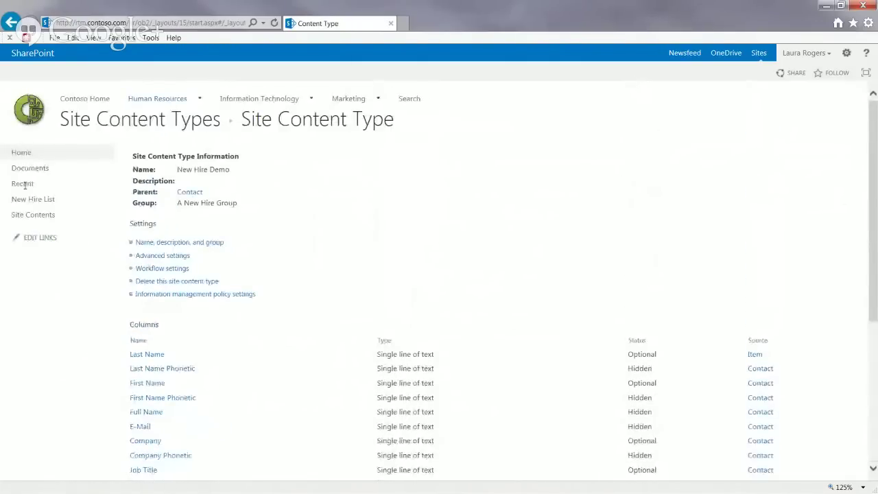
# Step: Go to New Hire List from Quick Launch and open its List Settings
pyautogui.click(28, 198)
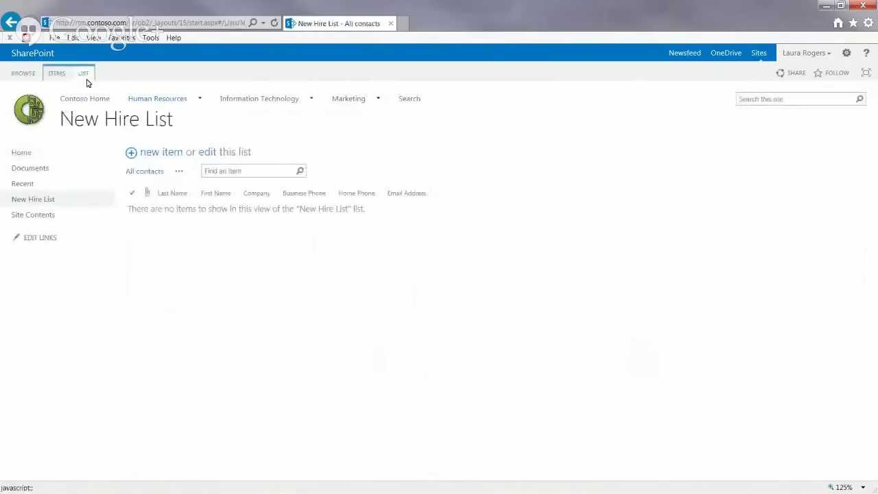
pyautogui.click(83, 75)
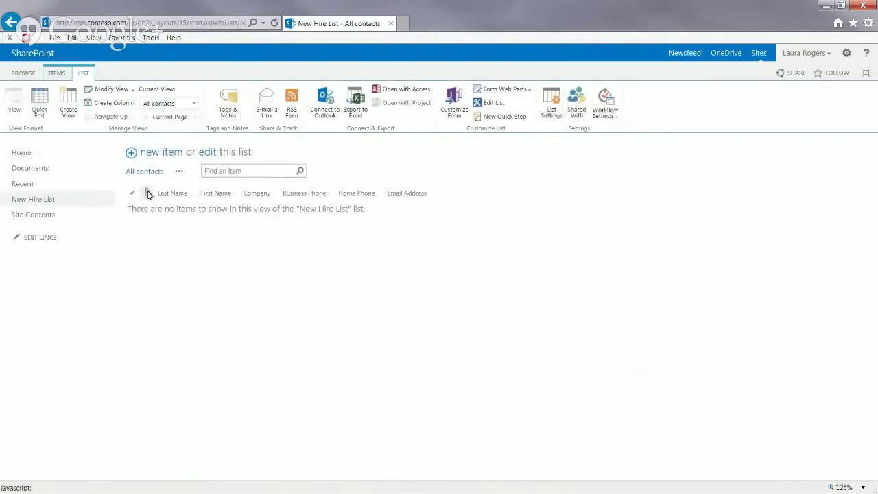
pyautogui.click(551, 110)
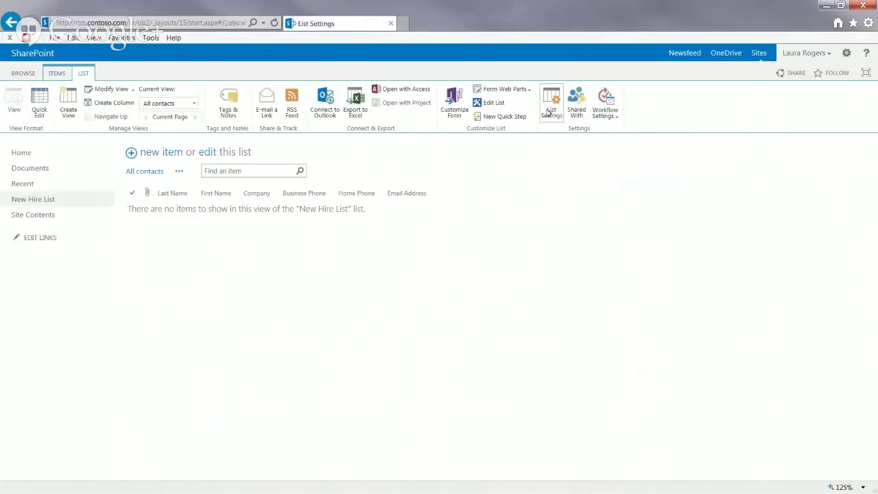
# Step: Set Attachments to Disabled in the New Hire List's advanced settings and confirm the warning
pyautogui.click(159, 266)
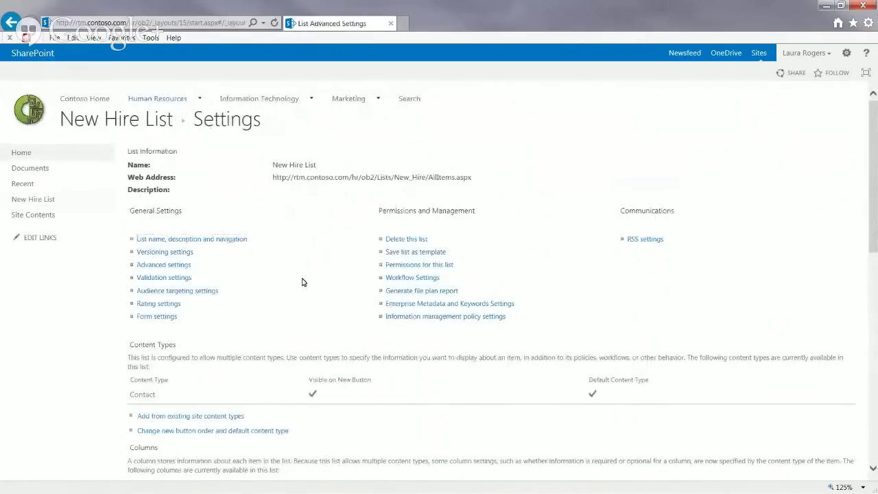
pyautogui.click(257, 408)
pyautogui.scroll(-5, 873, 383)
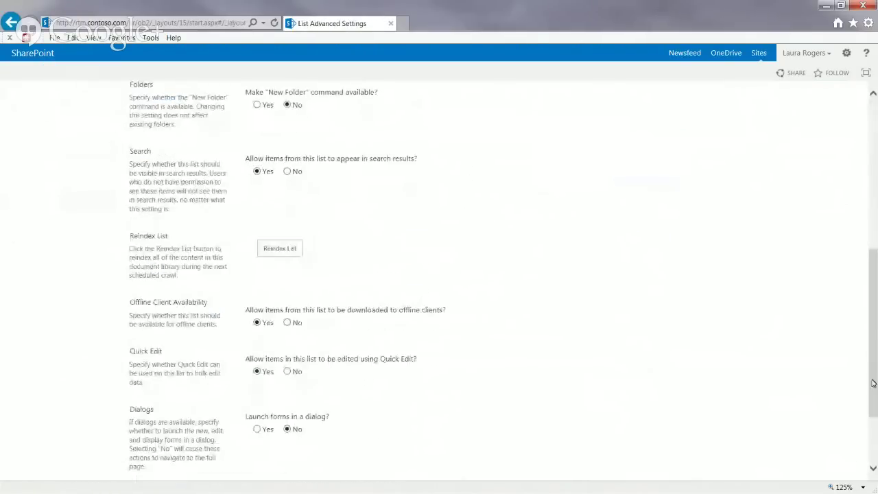
pyautogui.scroll(-2, 872, 383)
pyautogui.click(394, 430)
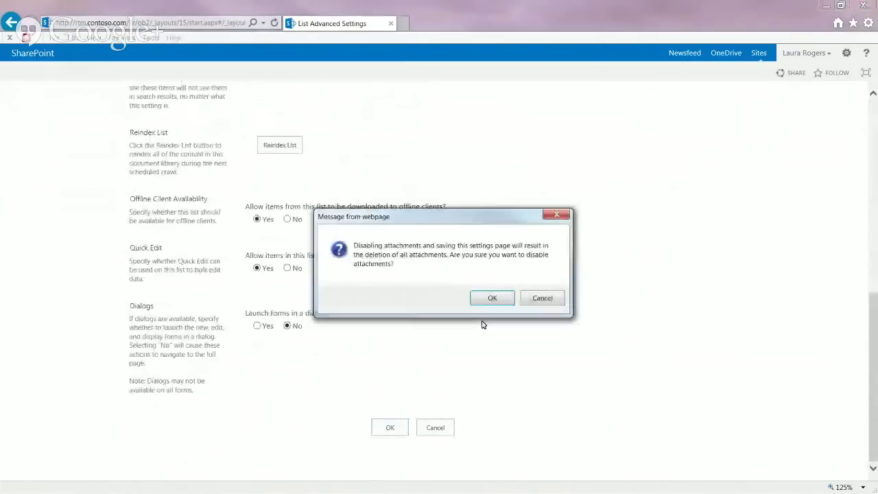
pyautogui.click(488, 298)
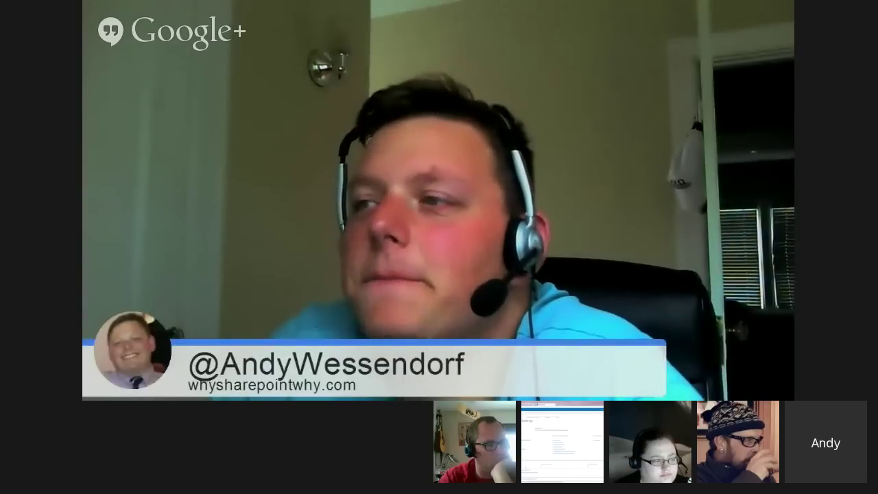
pyautogui.click(191, 416)
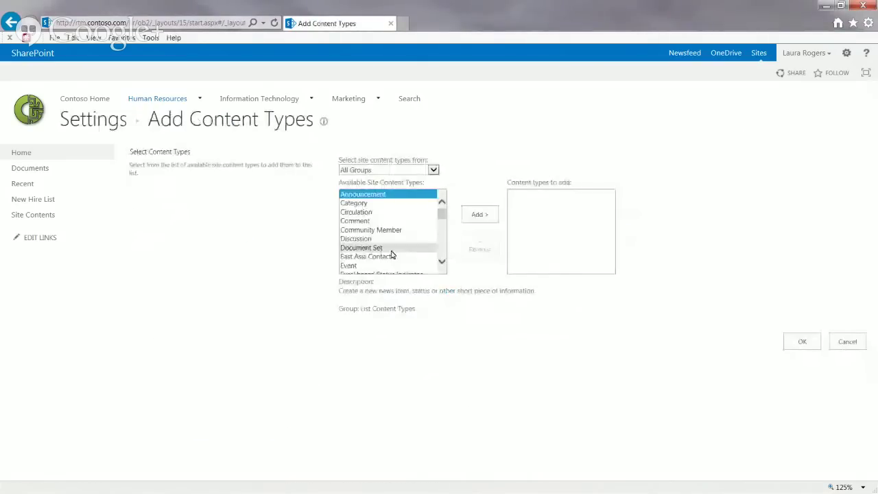
# Step: Add the New Hire Demo content type from A New Hire Group to the list
pyautogui.click(398, 172)
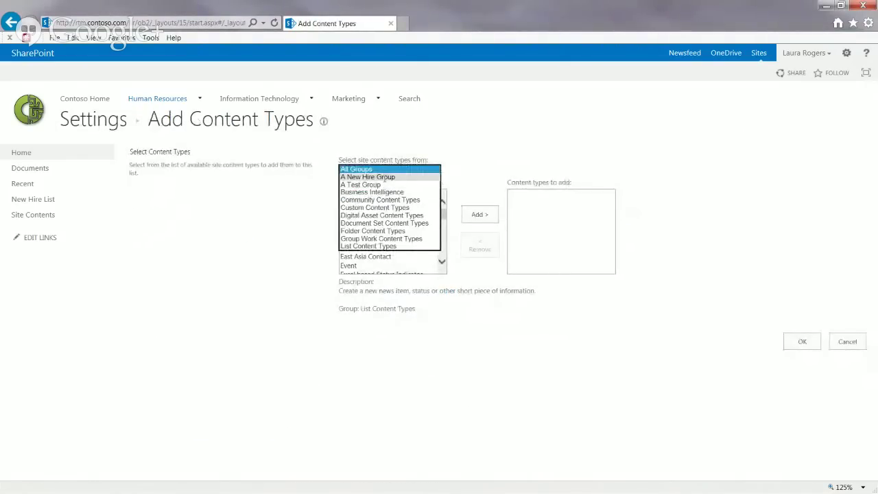
pyautogui.click(378, 177)
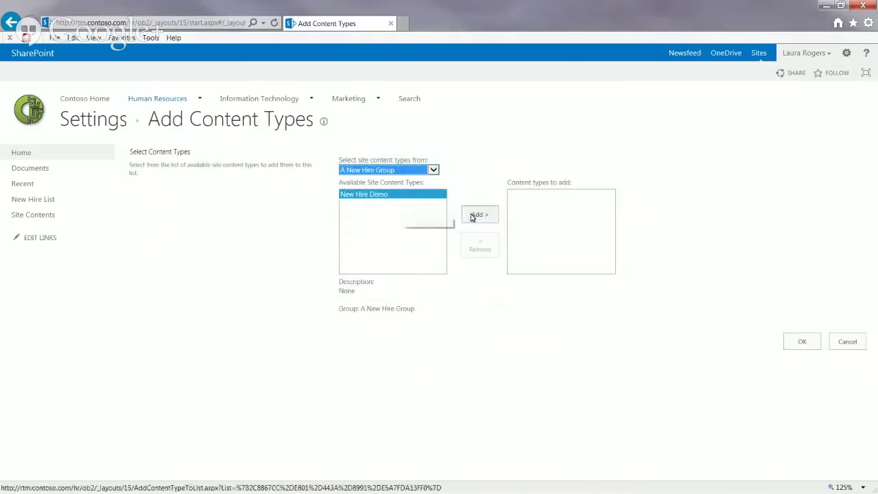
pyautogui.click(473, 216)
pyautogui.click(804, 340)
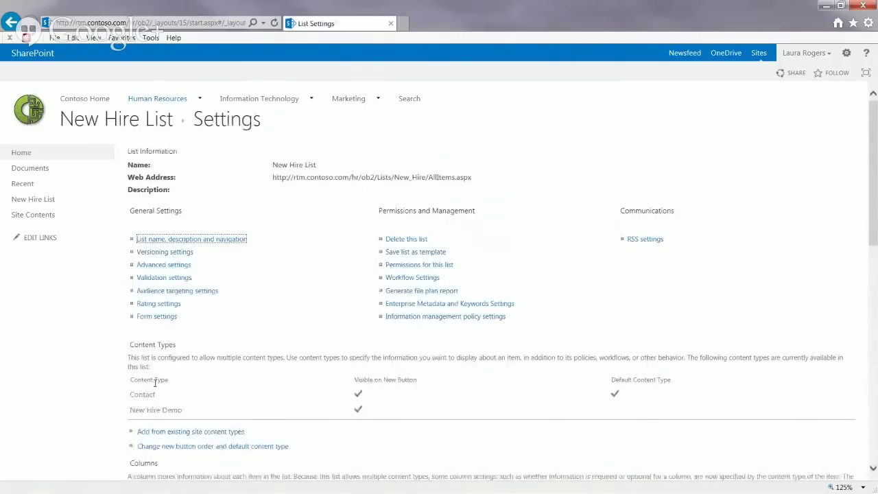
# Step: Delete the Contact content type from the list and return to the New Hire List
pyautogui.click(146, 396)
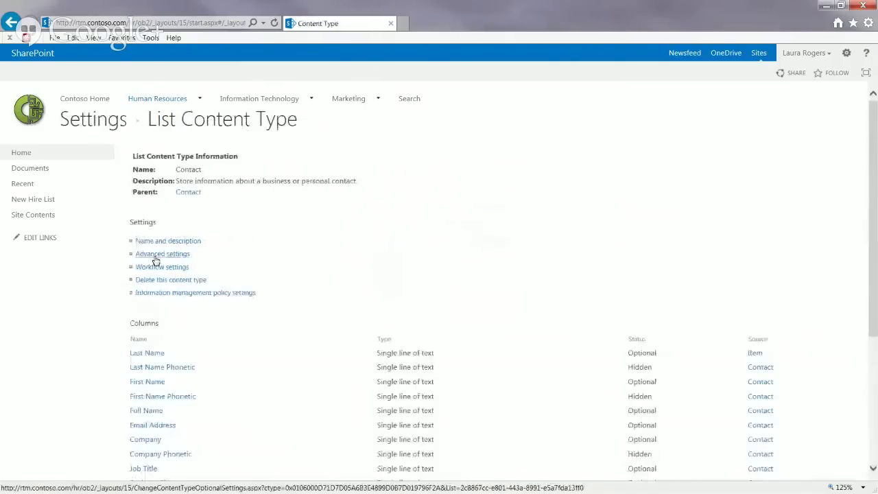
pyautogui.click(169, 280)
pyautogui.click(472, 294)
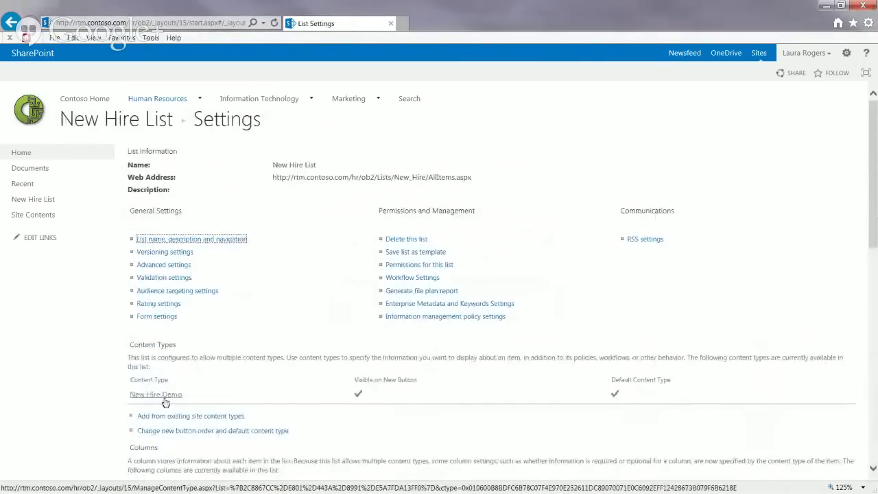
pyautogui.click(117, 128)
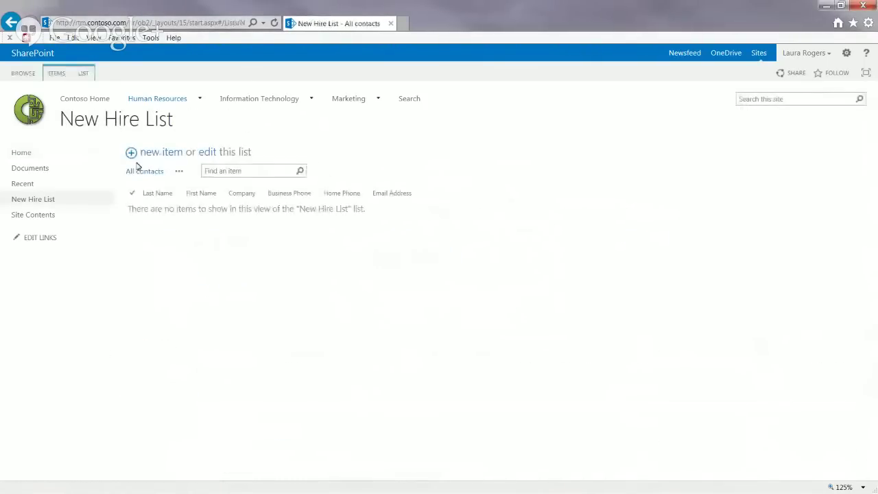
pyautogui.click(164, 153)
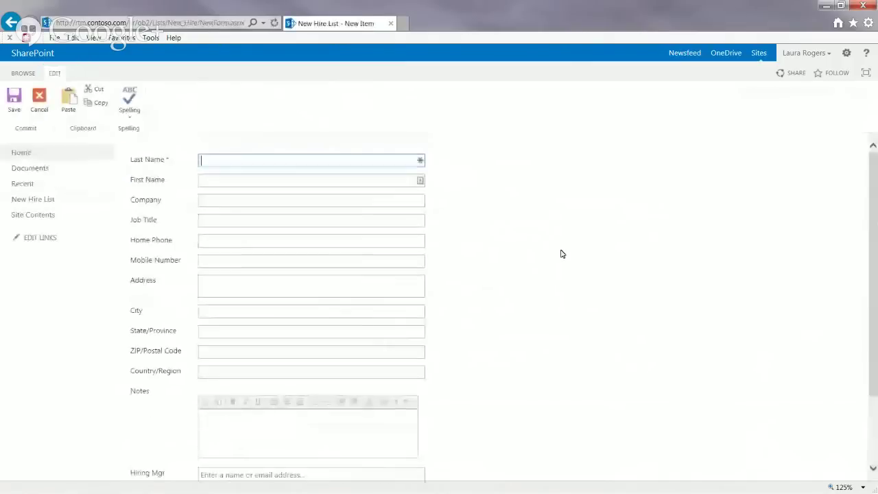
pyautogui.moveTo(873, 241); pyautogui.dragTo(838, 352)
pyautogui.click(406, 438)
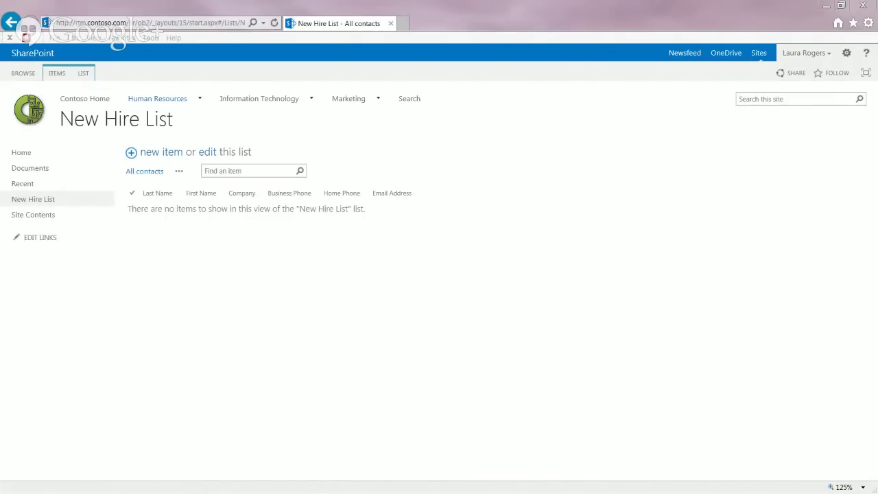
pyautogui.click(846, 54)
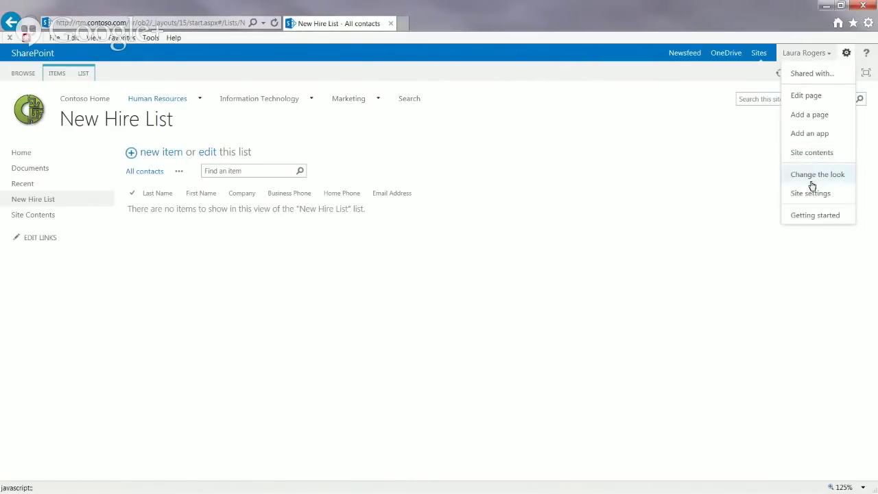
# Step: Add a Promoted Links app named 'New Hire Links' and open it from Site Contents
pyautogui.click(814, 134)
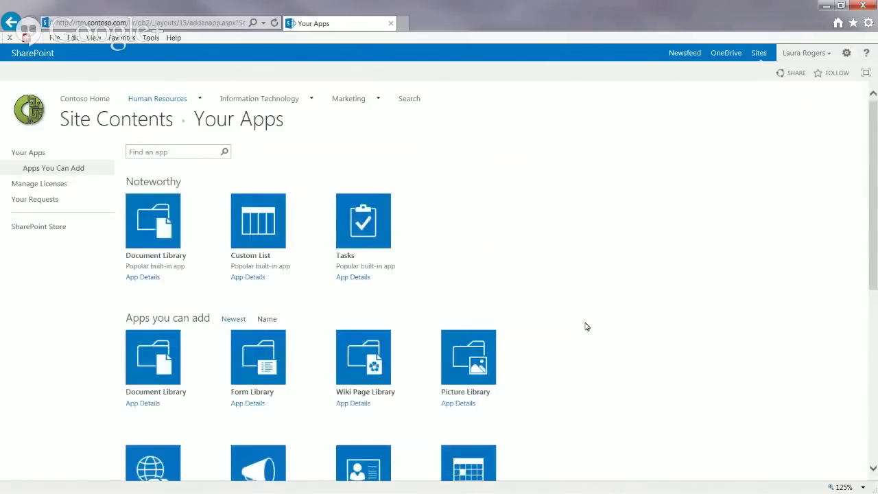
pyautogui.scroll(-4, 586, 327)
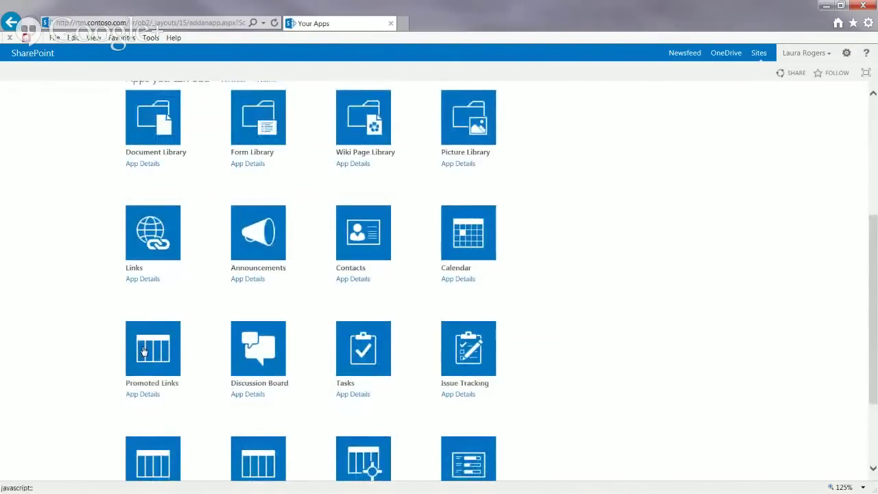
pyautogui.click(144, 351)
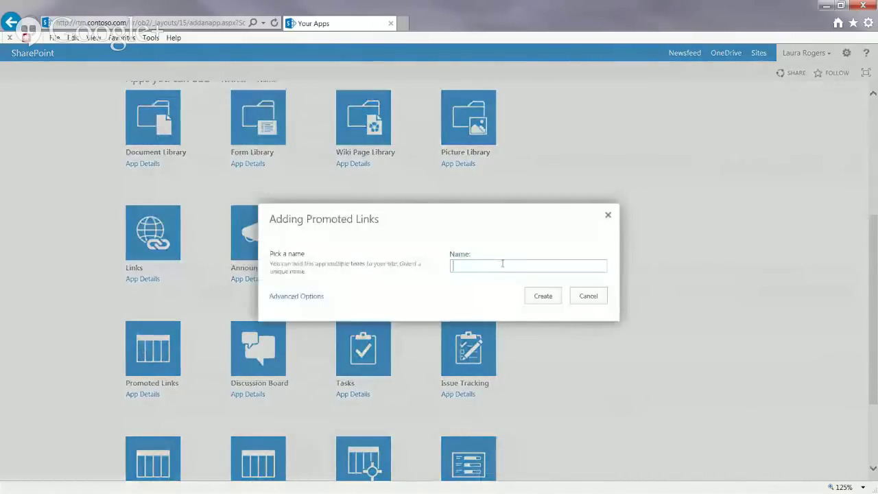
pyautogui.write('Nrew')
pyautogui.press('BackSpace')
pyautogui.press('BackSpace')
pyautogui.press('BackSpace')
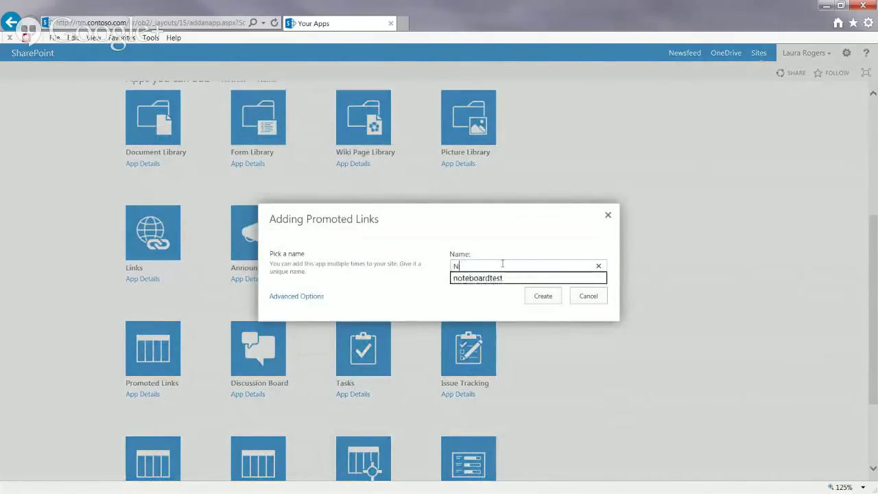
pyautogui.write('ew Hire Links')
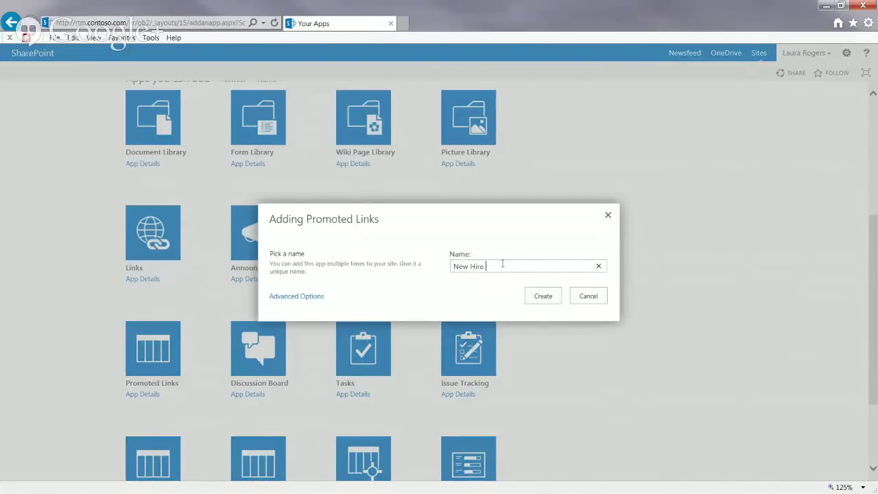
pyautogui.click(537, 298)
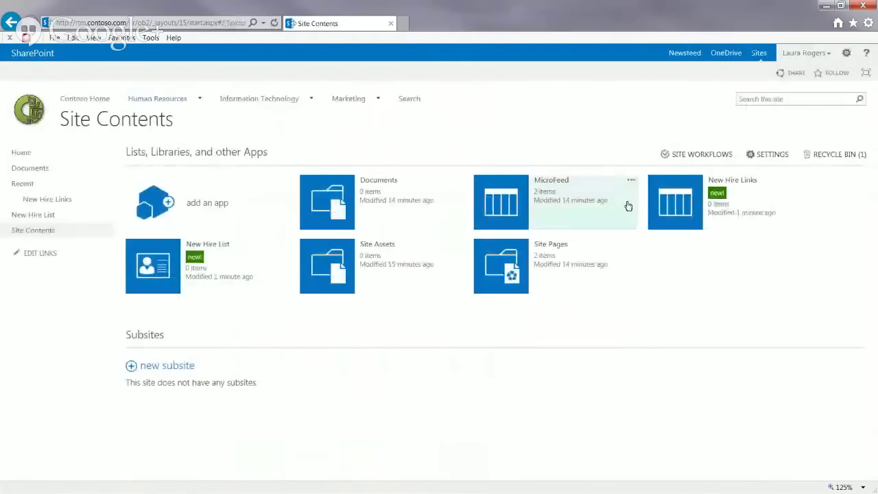
pyautogui.click(676, 207)
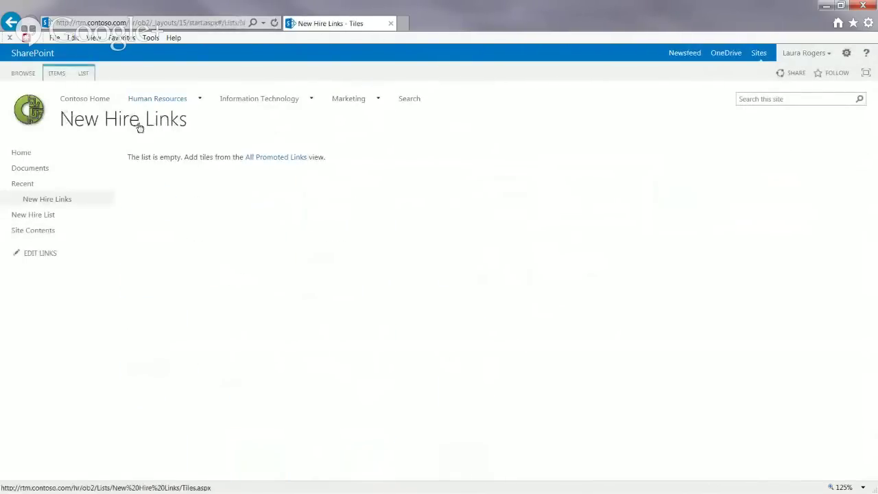
# Step: Preview a new New Hire Links item in All Promoted Links, noting Link Location, then cancel it
pyautogui.click(278, 160)
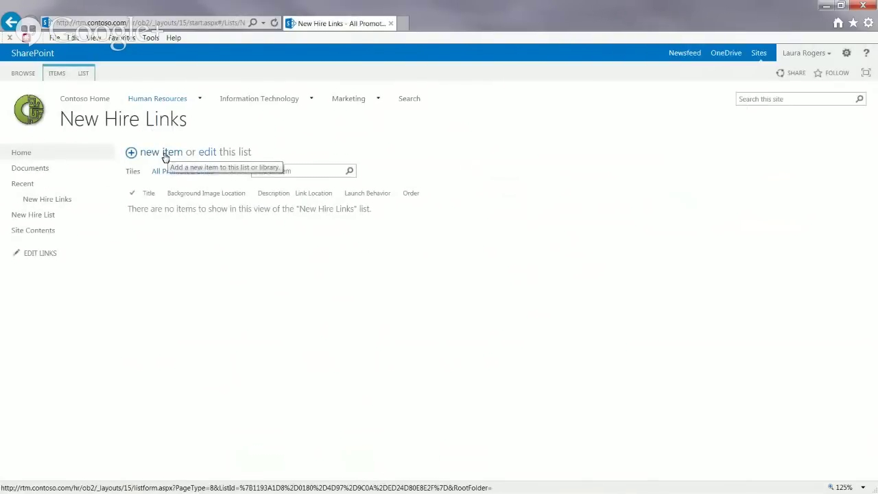
pyautogui.click(165, 158)
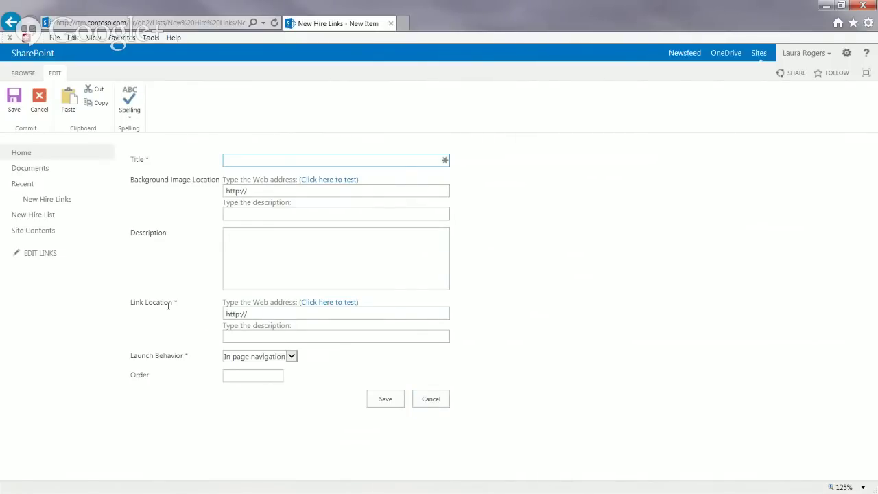
pyautogui.moveTo(131, 301); pyautogui.dragTo(175, 302)
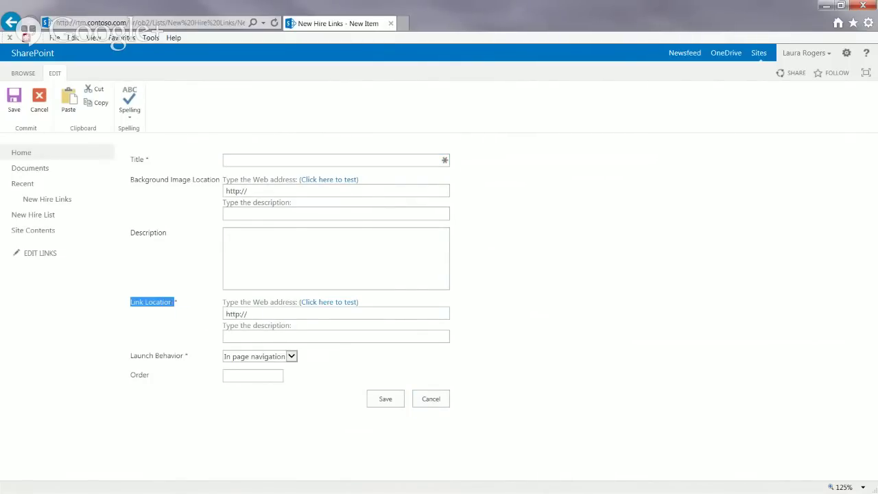
pyautogui.click(443, 403)
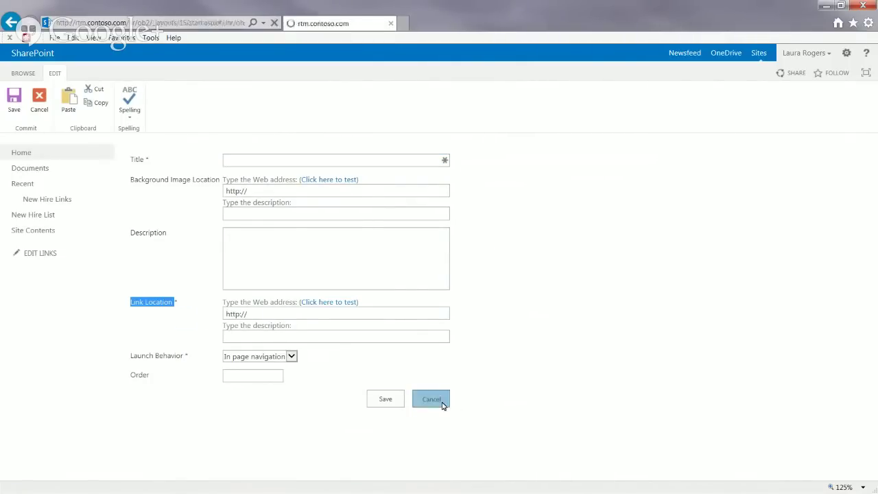
# Step: Open the New Hire List new-item form and select its web address for copying
pyautogui.click(41, 216)
pyautogui.click(171, 156)
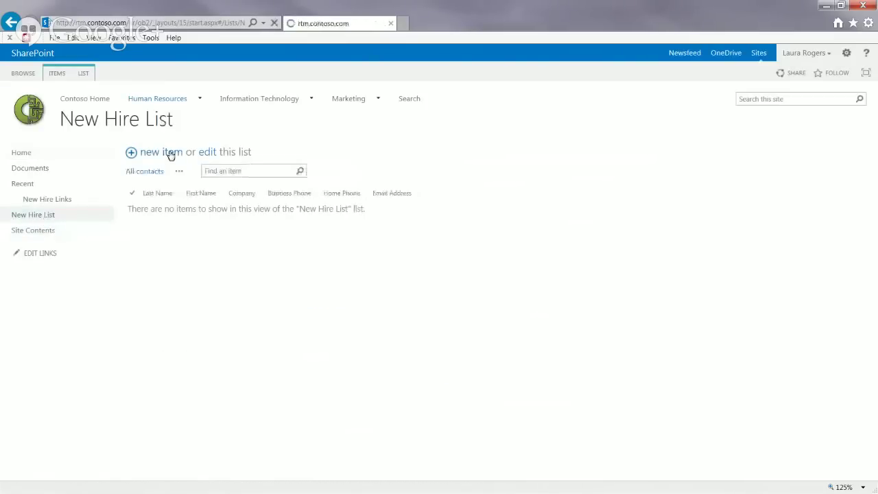
pyautogui.click(175, 23)
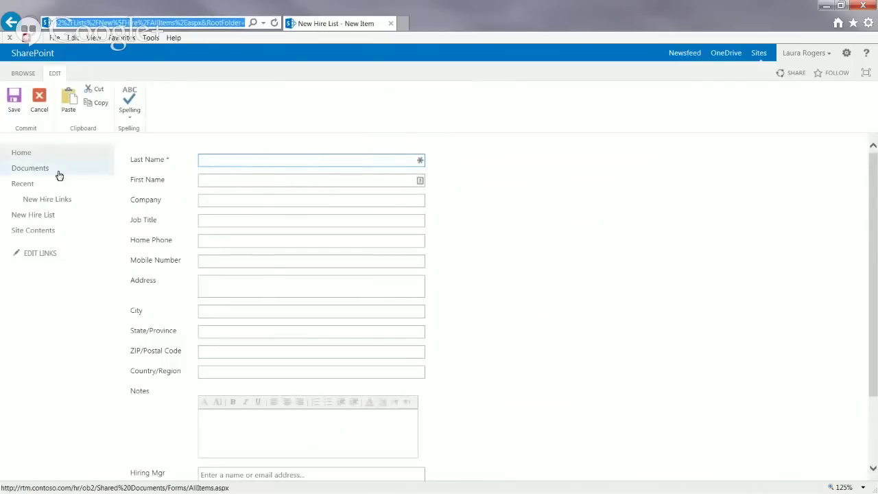
# Step: Return to New Hire Links' All Promoted Links view and start a new item
pyautogui.click(47, 199)
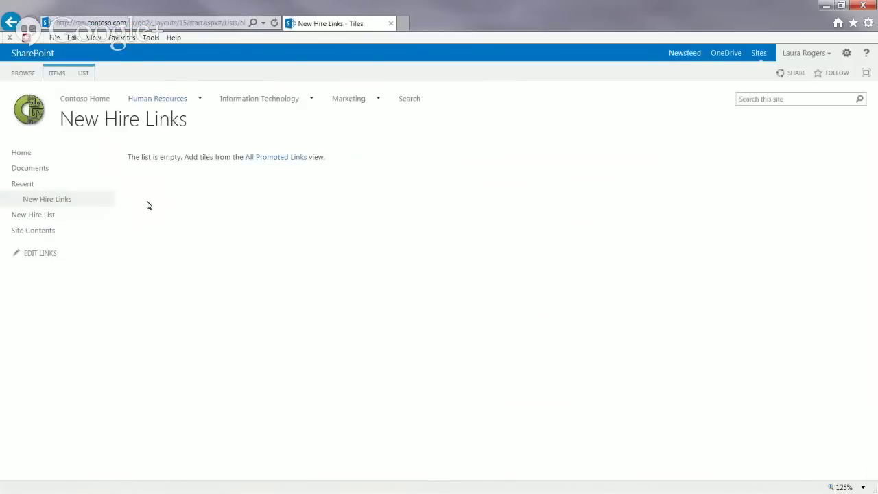
pyautogui.click(275, 159)
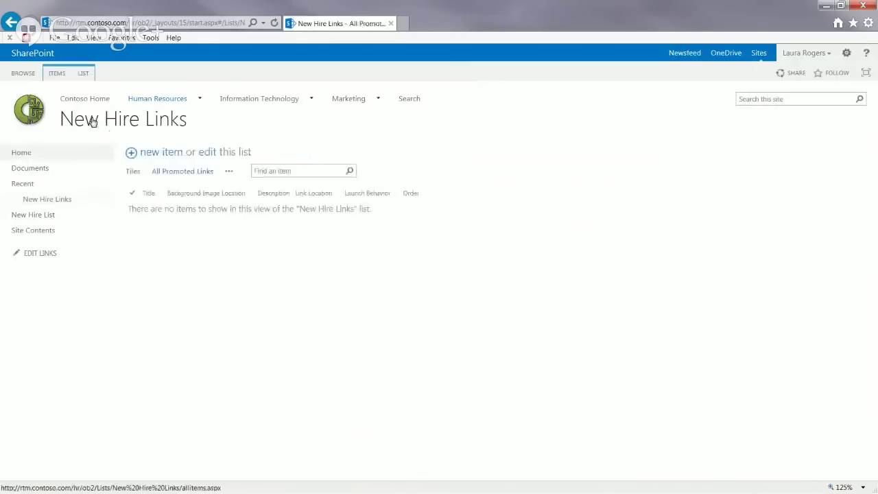
pyautogui.click(165, 153)
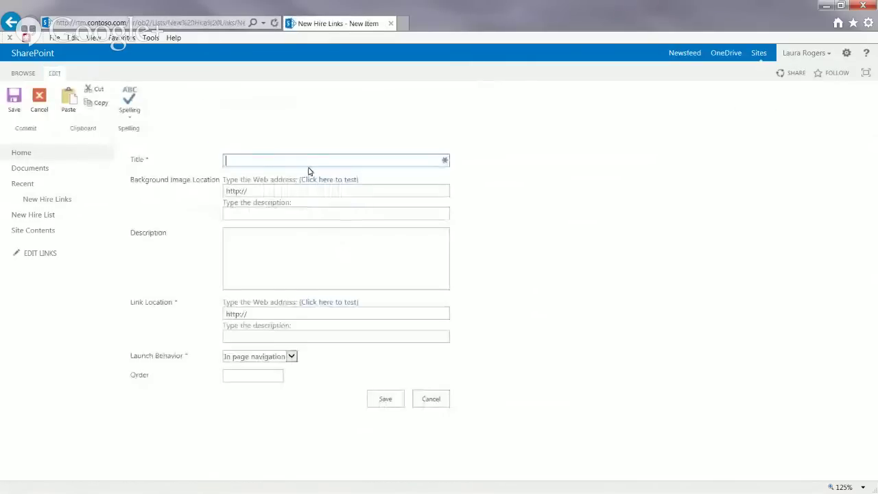
# Step: Title the link 'Fill Out New Hire Form' and paste the New Hire List form address into Link Location
pyautogui.write('Fill Out Ne')
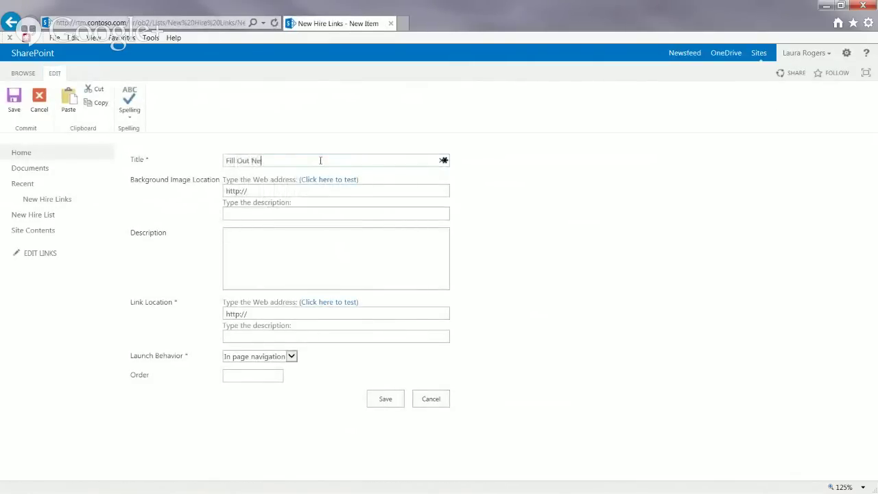
pyautogui.write('w Hire Form')
pyautogui.press('Tab')
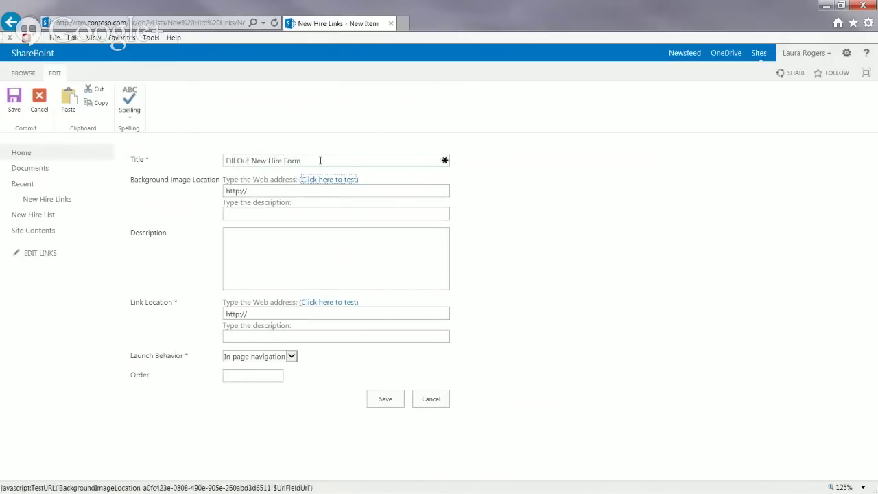
pyautogui.click(262, 314)
pyautogui.hotkey('ctrl', 'v')
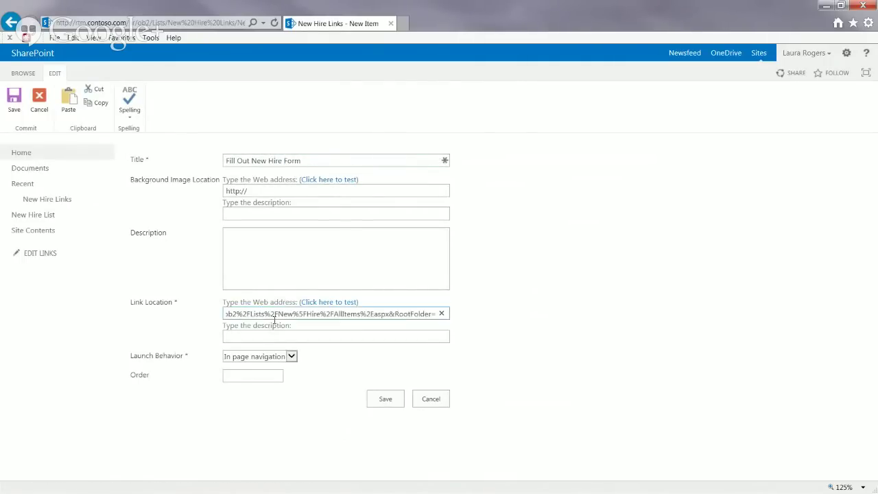
pyautogui.click(280, 334)
pyautogui.click(286, 314)
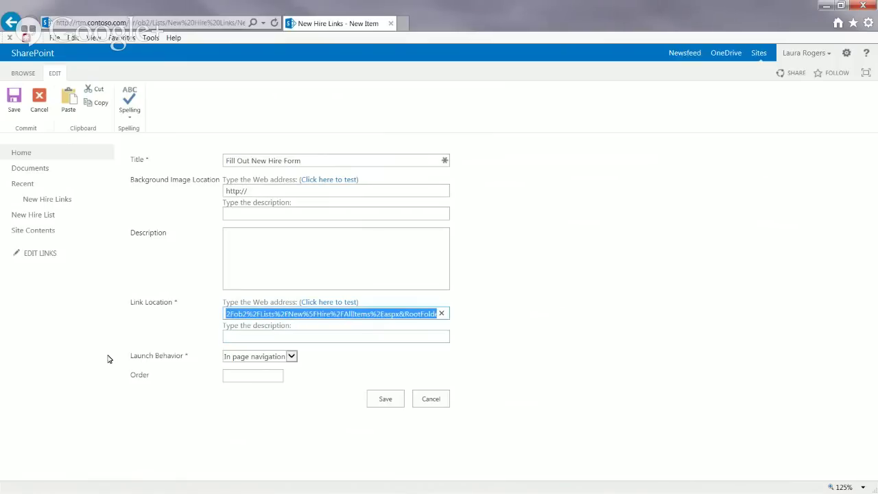
pyautogui.hotkey('alt', 'Tab')
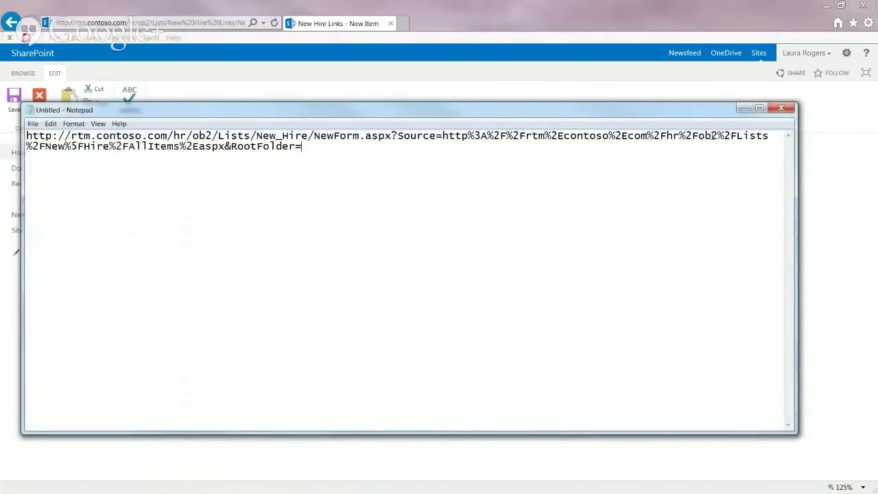
# Step: Delete the %2FLists tail so the address ends at %2Fob2, then select the whole line
pyautogui.moveTo(325, 149)
pyautogui.mouseDown()
pyautogui.moveTo(255, 147)
pyautogui.moveTo(329, 157)
pyautogui.mouseUp()
pyautogui.moveTo(601, 154); pyautogui.dragTo(721, 135)
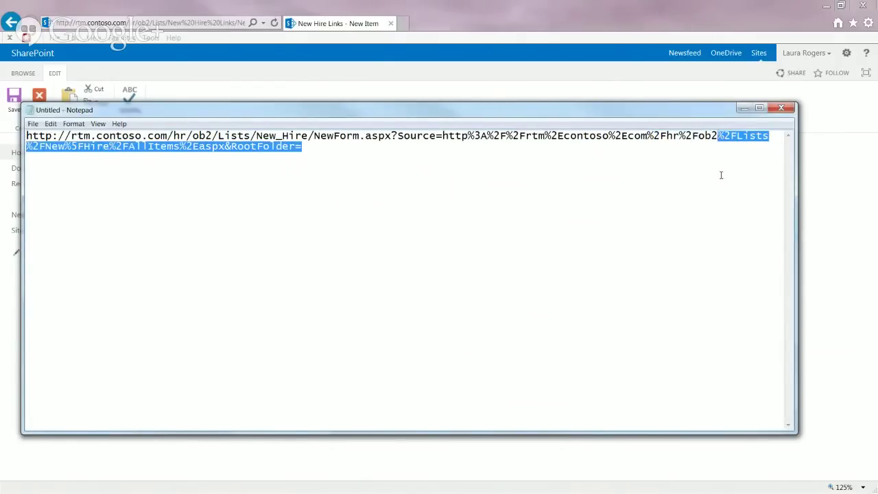
pyautogui.press('Delete')
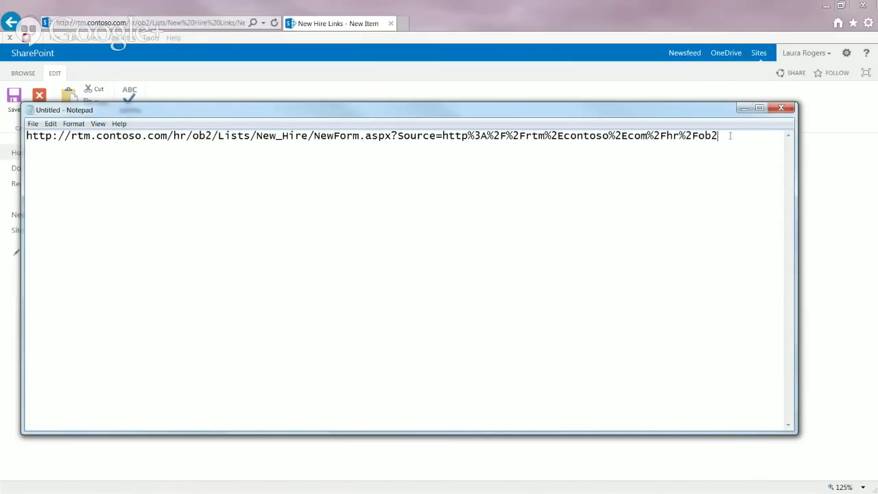
pyautogui.moveTo(731, 135); pyautogui.dragTo(26, 135)
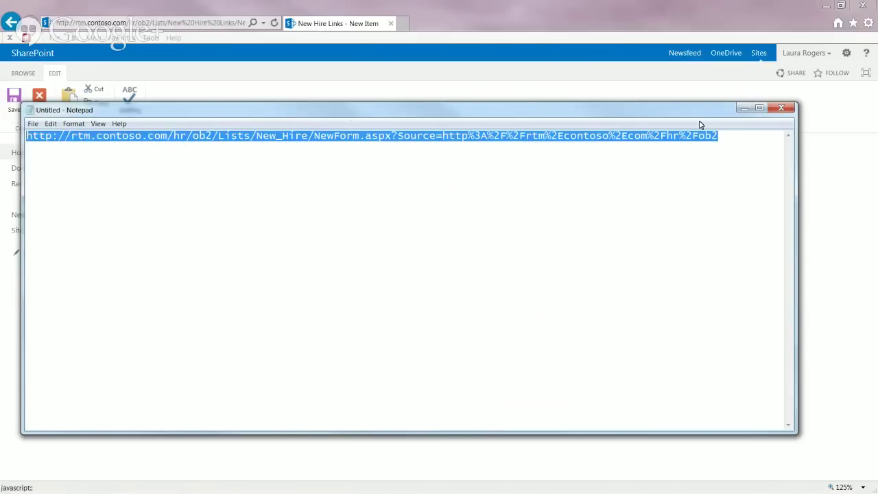
# Step: Set Launch Behavior to Dialog and Order to 1, then save the Fill Out New Hire Form link
pyautogui.click(743, 108)
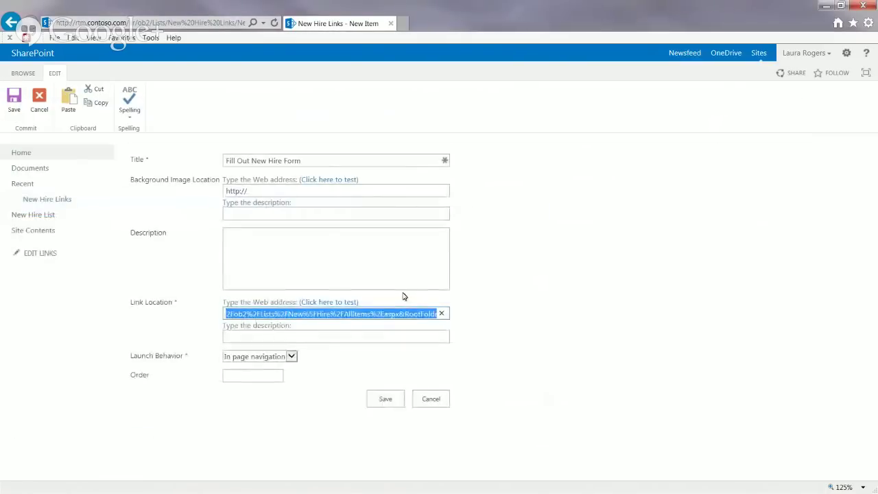
pyautogui.click(368, 340)
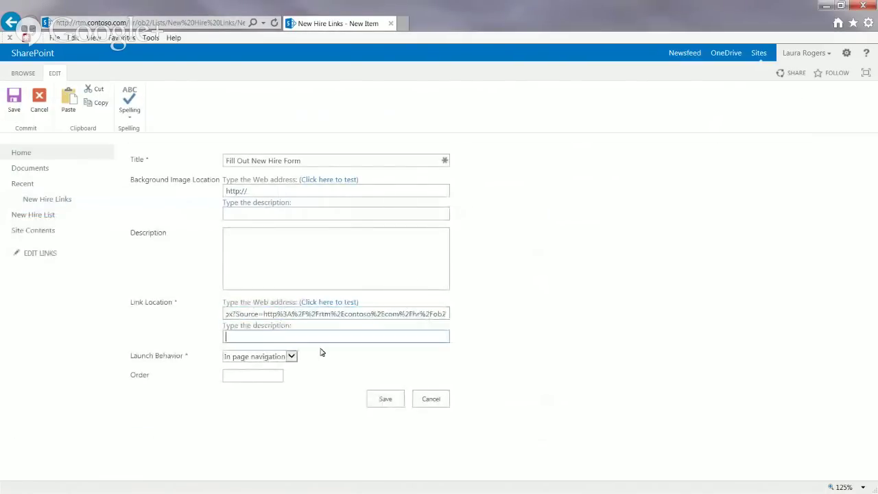
pyautogui.click(277, 357)
pyautogui.press('Escape')
pyautogui.press('Down')
pyautogui.click(263, 376)
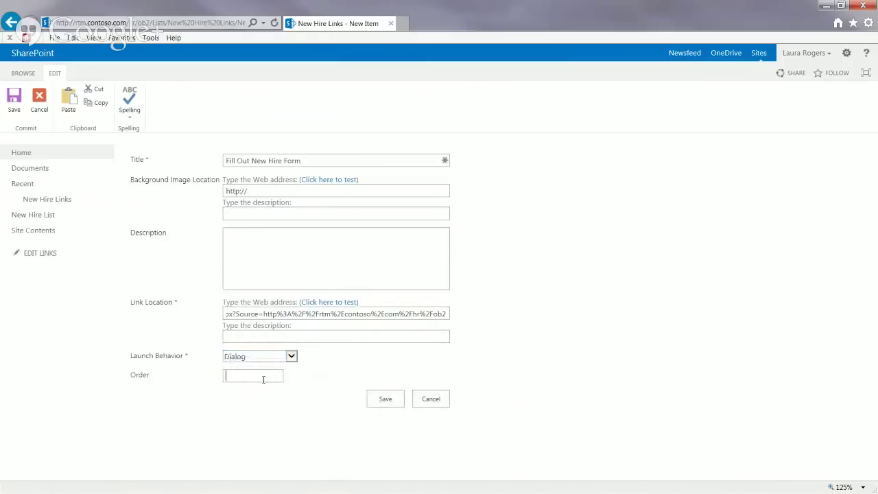
pyautogui.write('1')
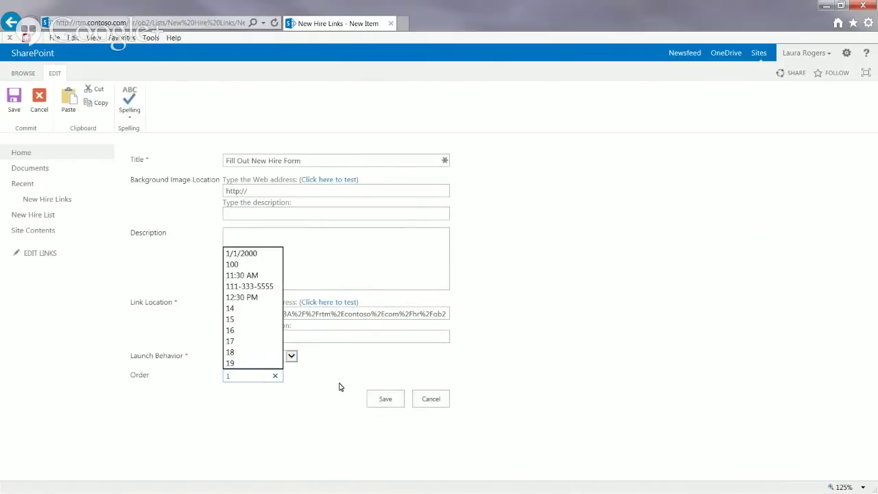
pyautogui.click(291, 356)
pyautogui.click(295, 355)
pyautogui.click(386, 399)
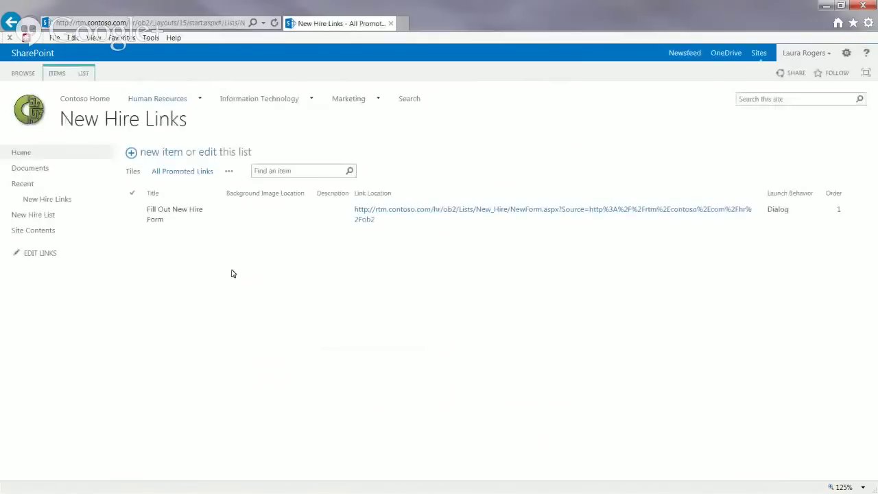
# Step: Test the Fill Out New Hire Form tile, which opens the New Hire List new-item dialog, then close it
pyautogui.click(58, 199)
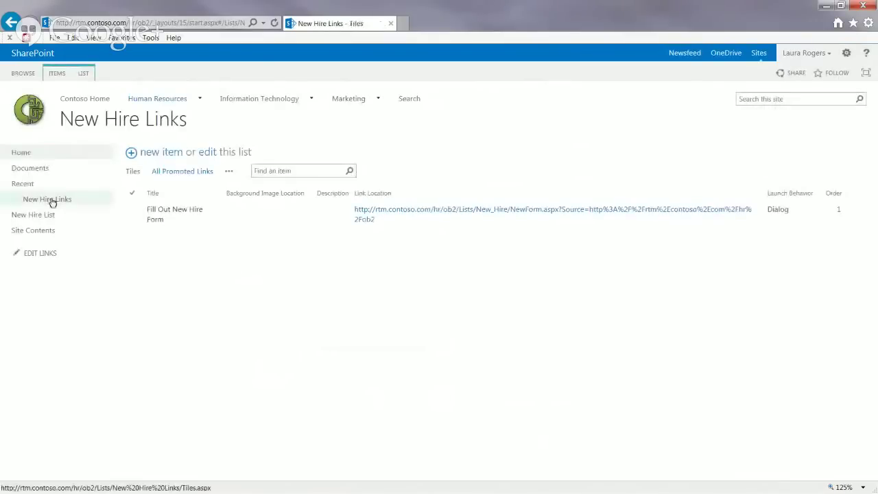
pyautogui.click(159, 188)
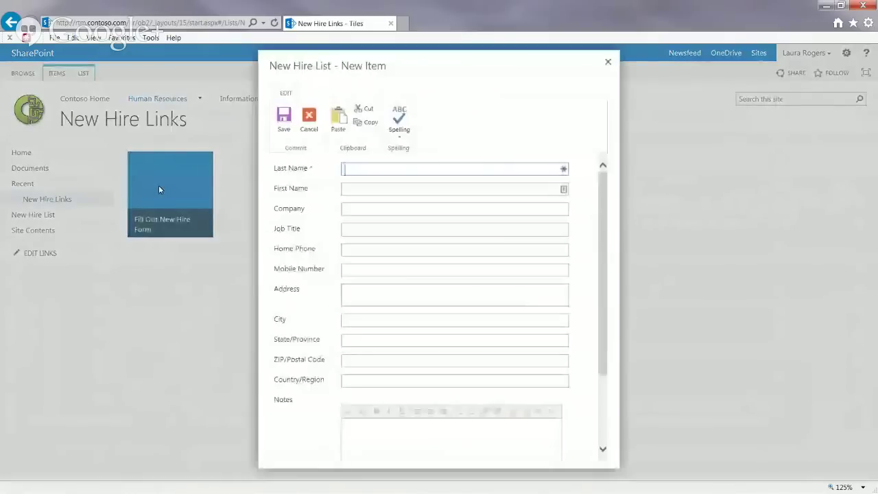
pyautogui.click(609, 65)
# Step: Visit Contoso Home, then go back through browser history to the Onboarding Demo home page
pyautogui.moveTo(151, 114)
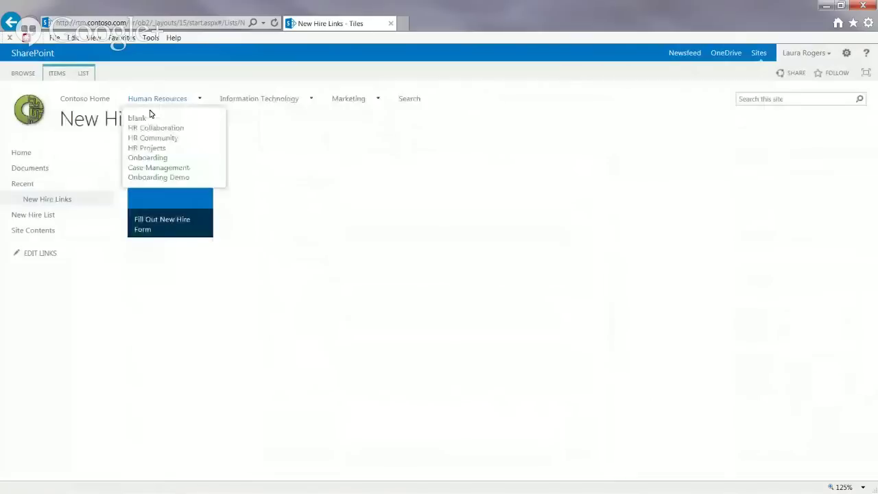
pyautogui.click(83, 98)
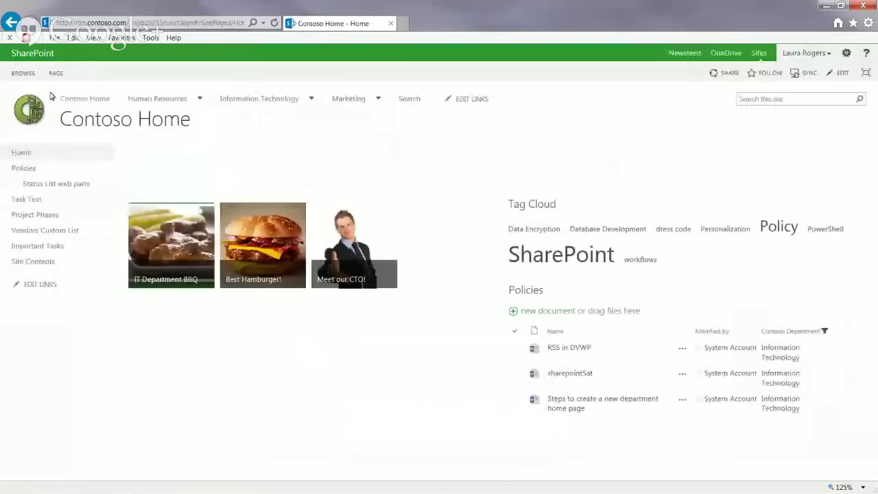
pyautogui.click(55, 72)
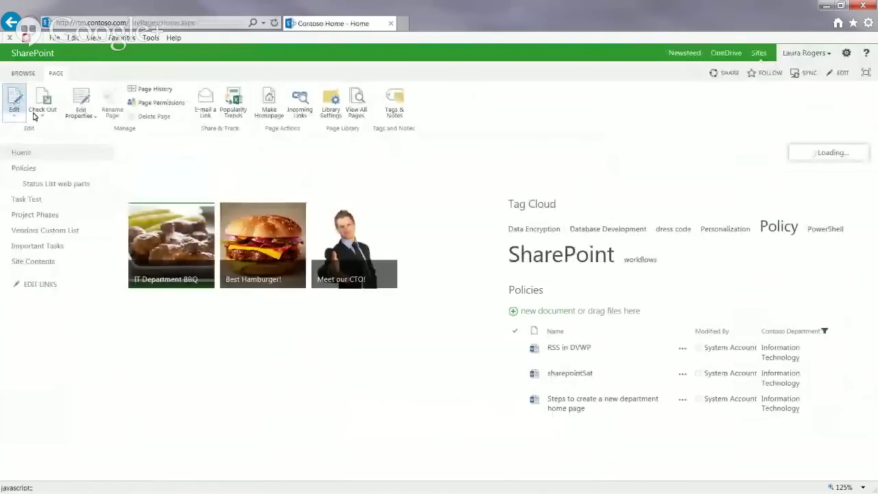
pyautogui.click(15, 103)
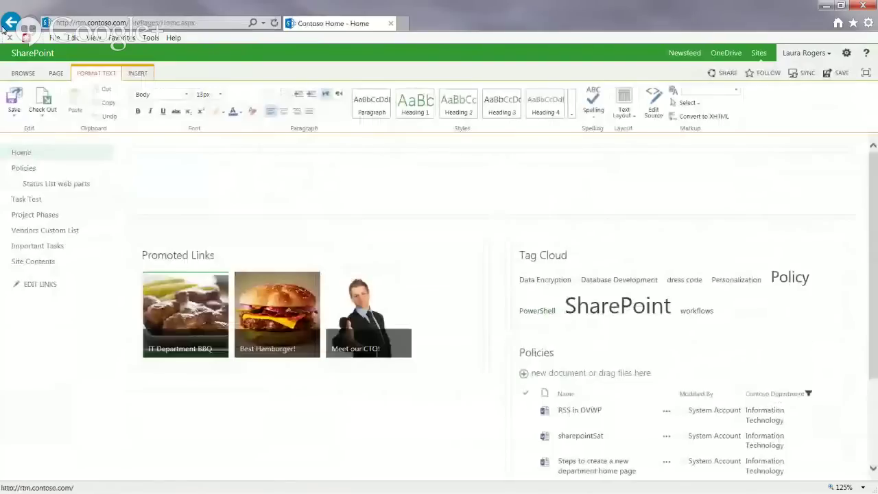
pyautogui.rightClick(4, 26)
pyautogui.click(33, 55)
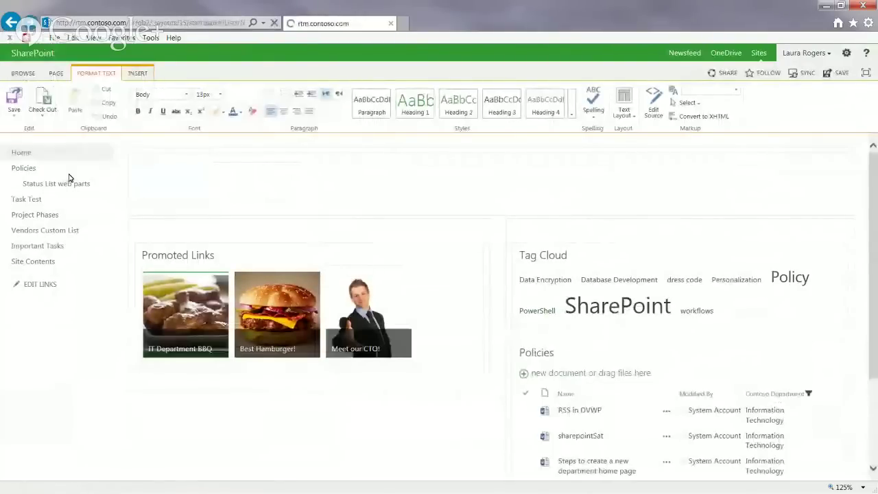
pyautogui.click(28, 153)
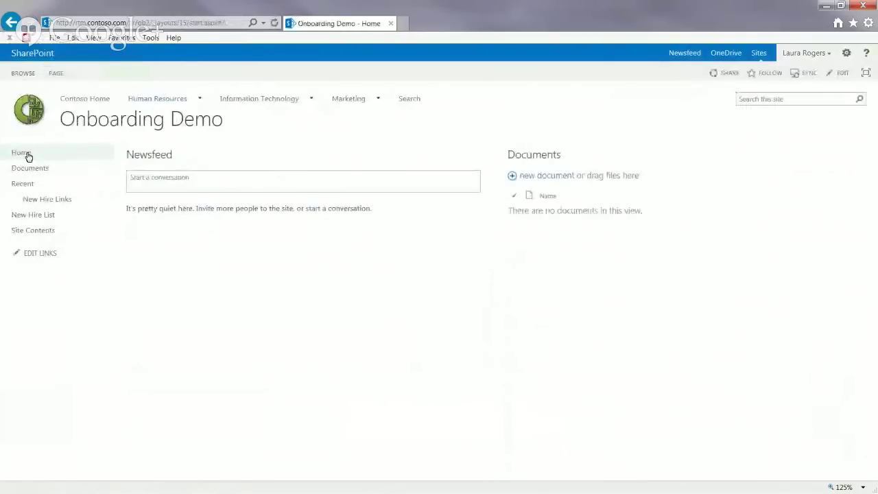
# Step: Put the home page into edit mode and add an empty line above the Site Feed part
pyautogui.click(56, 74)
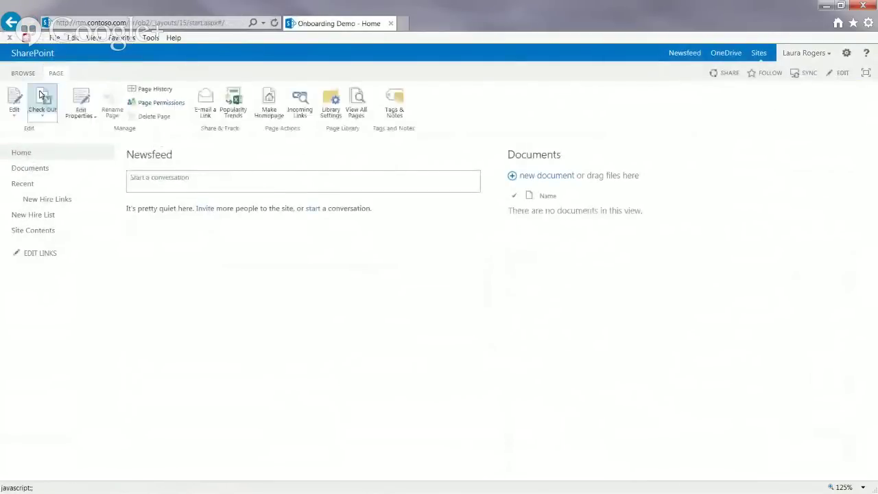
pyautogui.click(17, 99)
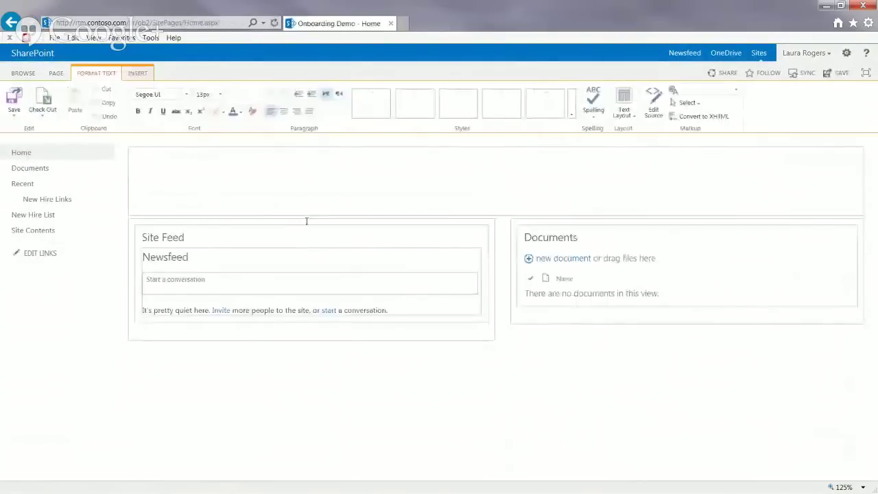
pyautogui.click(150, 222)
pyautogui.press('Return')
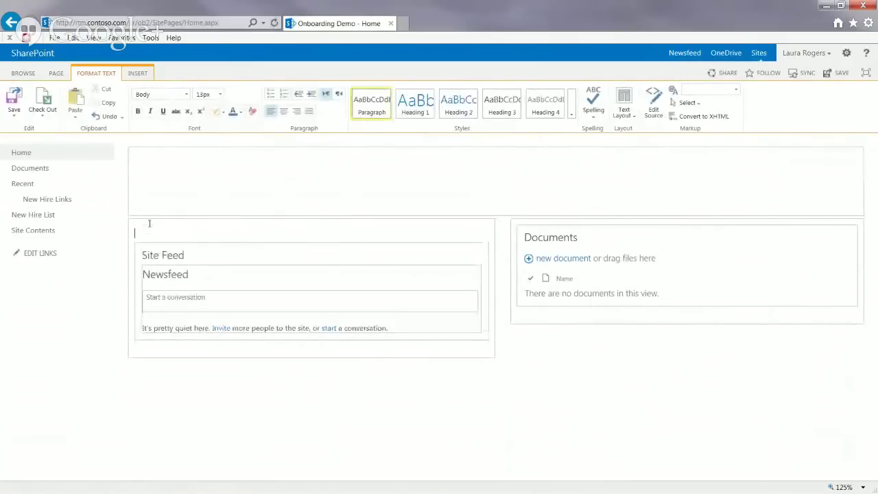
# Step: Insert the New Hire Links app part there and save the page
pyautogui.click(137, 73)
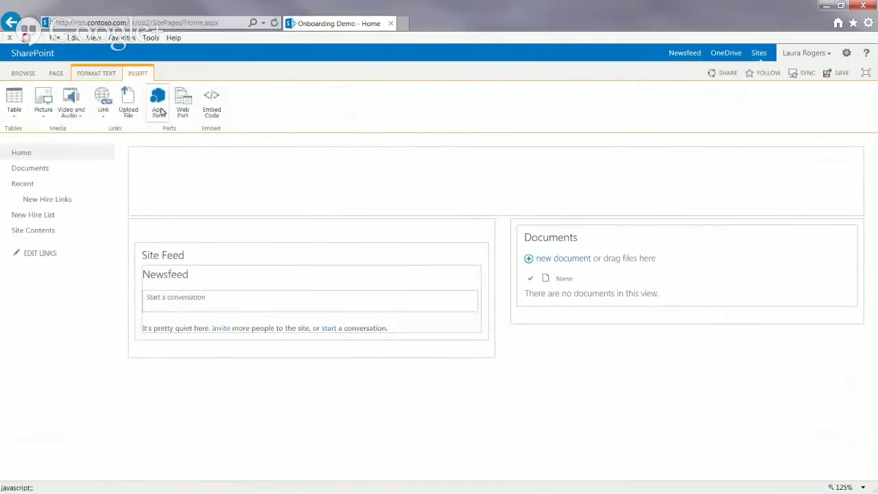
pyautogui.click(157, 100)
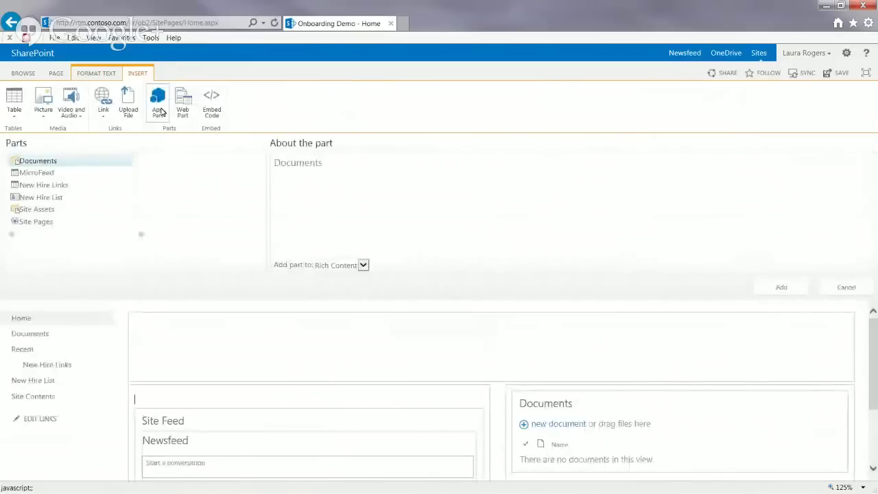
pyautogui.click(58, 186)
pyautogui.click(782, 287)
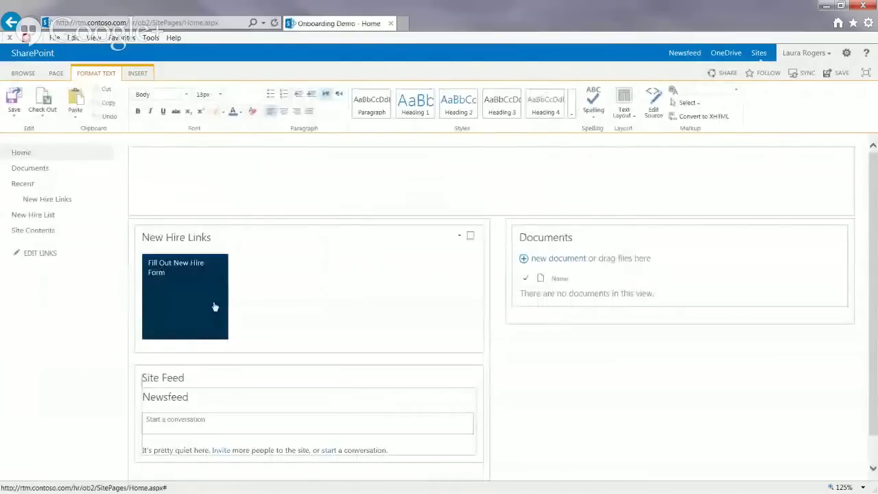
pyautogui.click(15, 103)
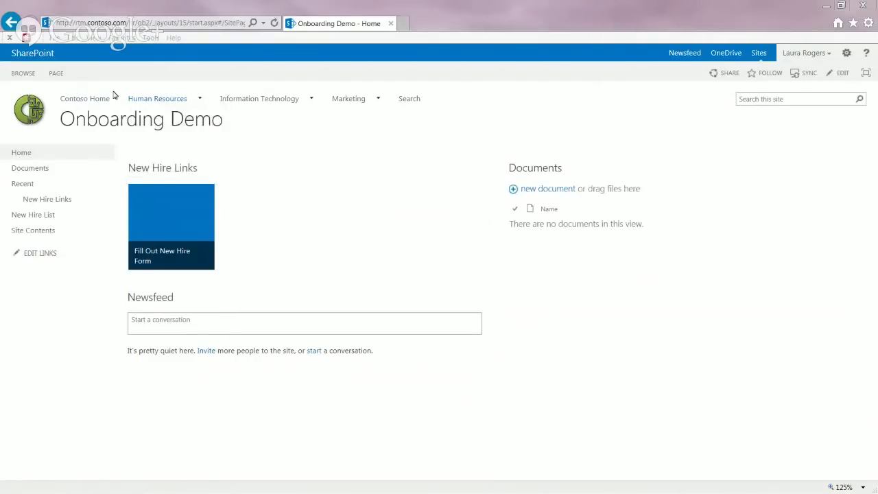
# Step: In a new tab, go to rtm and open Site Contents, then the Site Collection Images library
pyautogui.click(403, 23)
pyautogui.write('rtm')
pyautogui.press('Return')
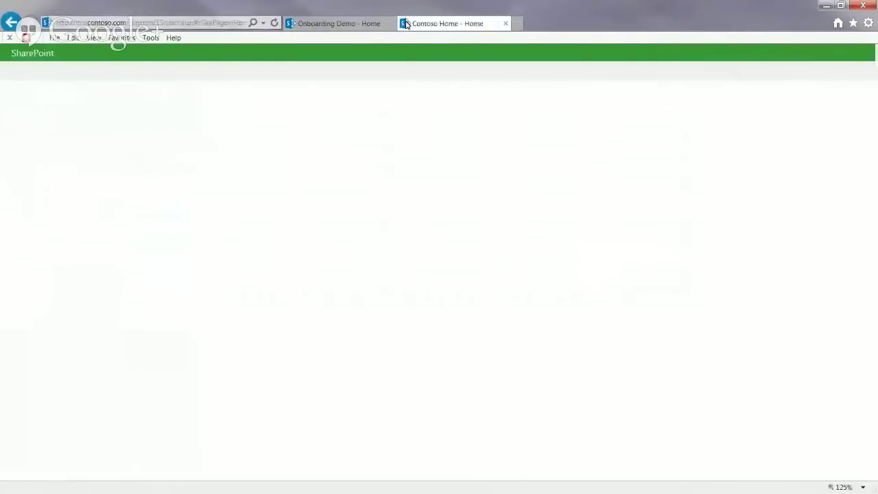
pyautogui.click(32, 261)
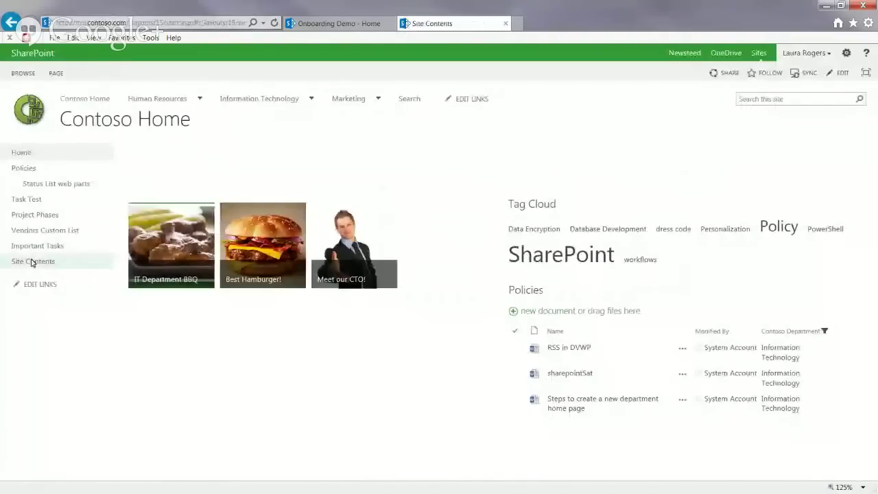
pyautogui.moveTo(873, 209); pyautogui.dragTo(875, 372)
pyautogui.scroll(1, 824, 343)
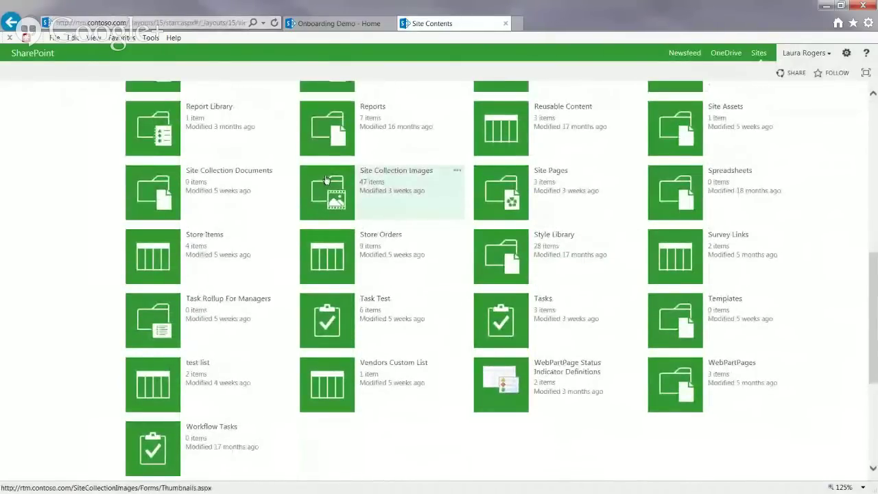
pyautogui.click(327, 180)
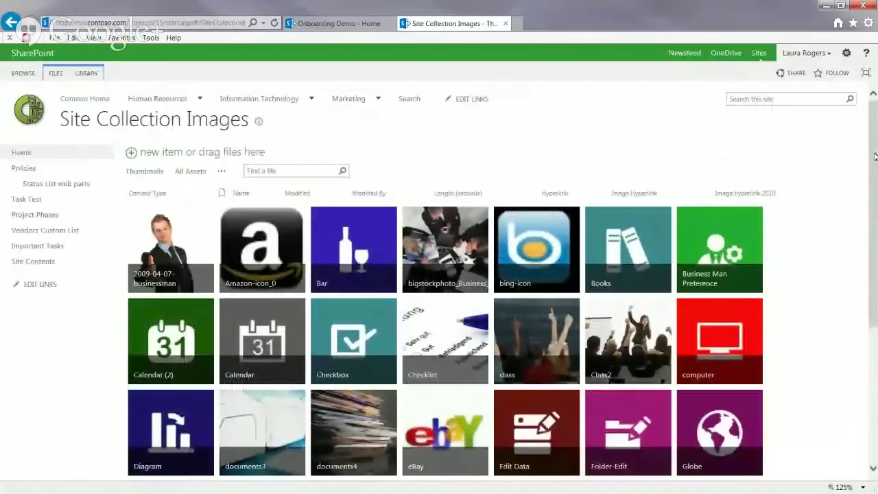
# Step: Copy the Writing image's shortcut from its details page and return to the Onboarding Demo tab
pyautogui.moveTo(874, 157); pyautogui.dragTo(876, 203)
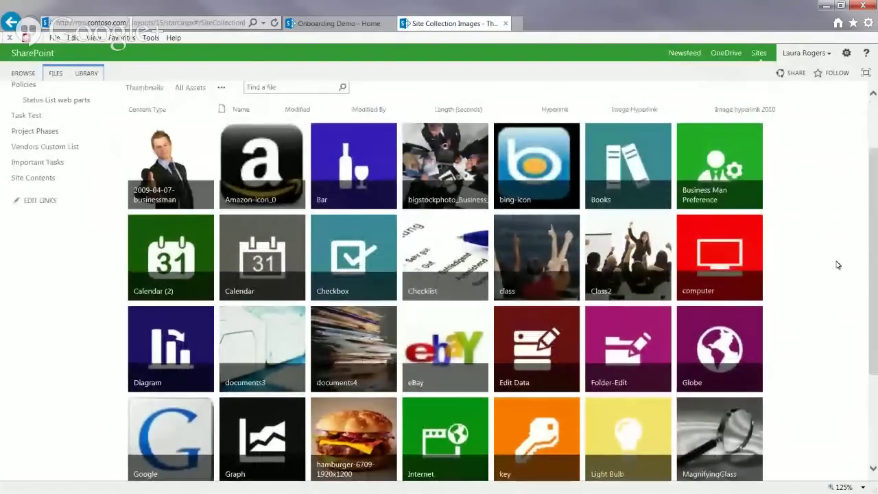
pyautogui.scroll(-1, 876, 194)
pyautogui.moveTo(875, 280); pyautogui.dragTo(876, 331)
pyautogui.click(160, 439)
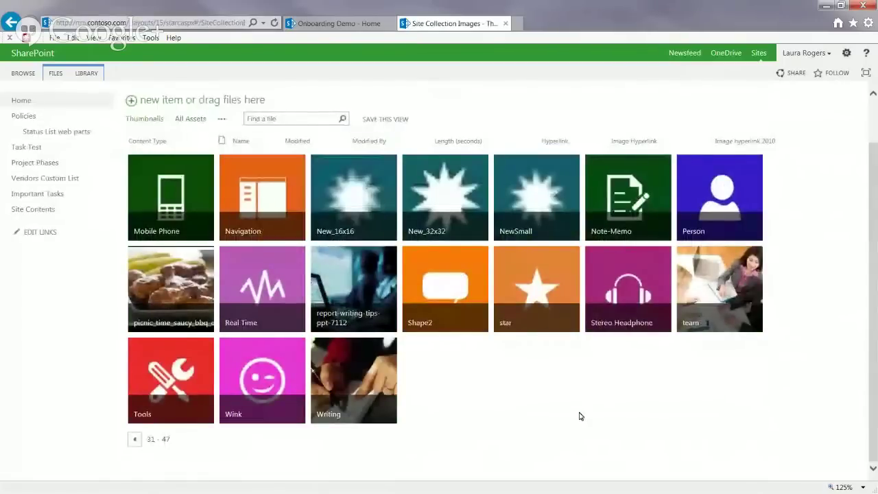
pyautogui.moveTo(357, 376)
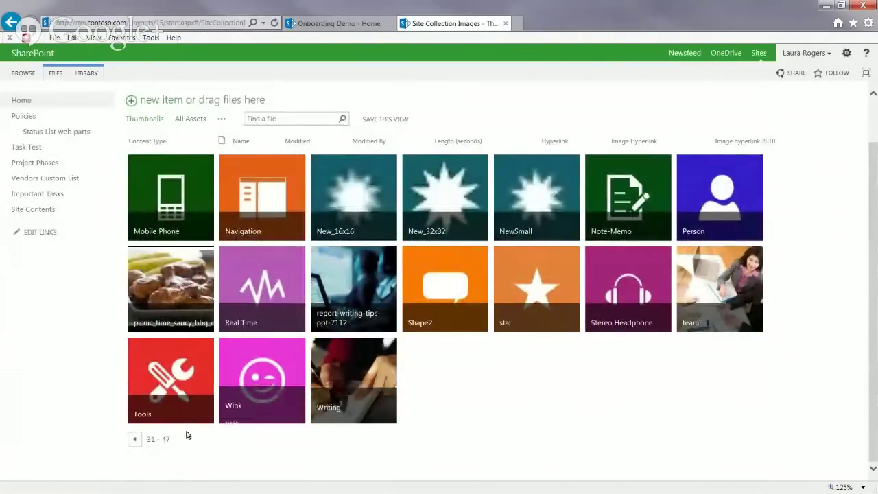
pyautogui.click(358, 376)
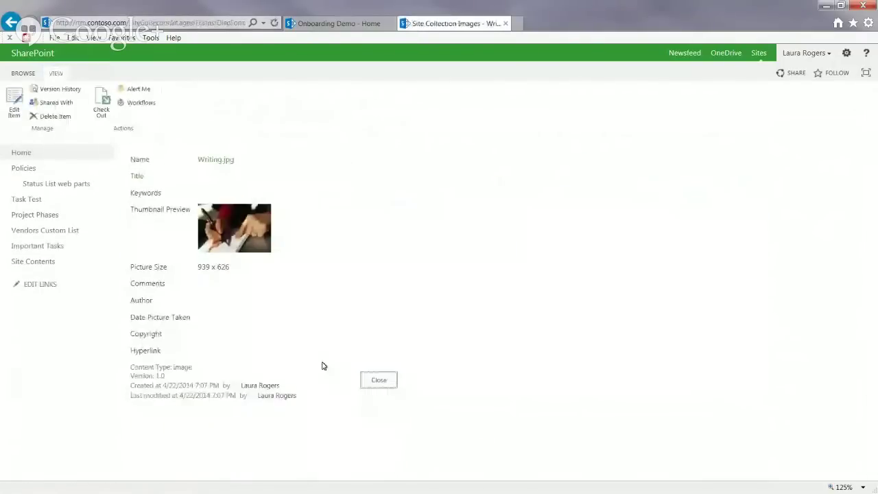
pyautogui.rightClick(232, 221)
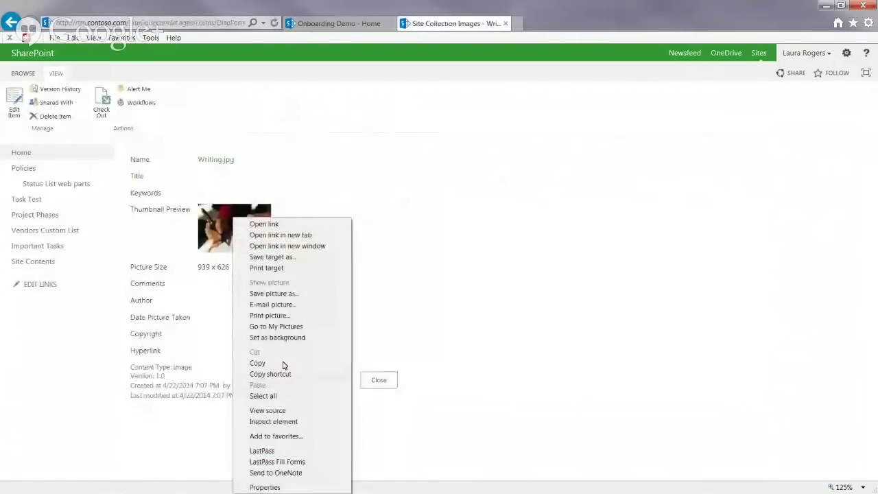
pyautogui.click(287, 376)
pyautogui.click(338, 23)
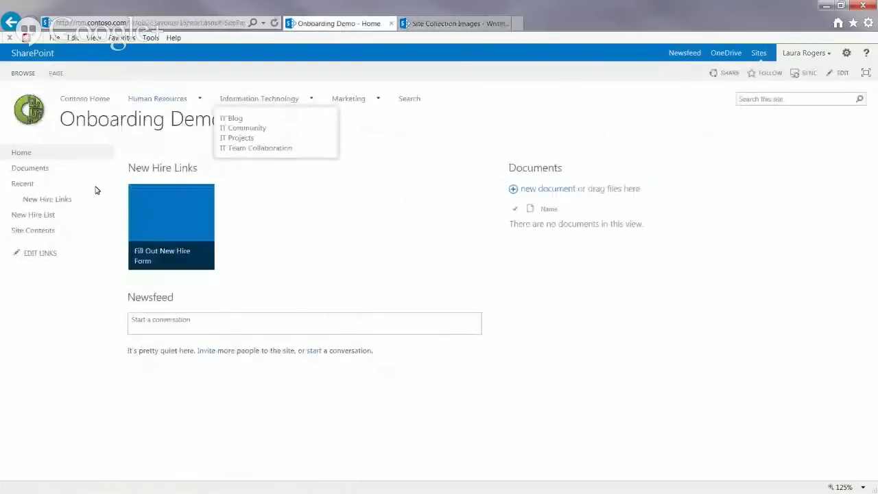
# Step: Open the New Hire Links list and switch it to the All Promoted Links view
pyautogui.click(64, 200)
pyautogui.click(83, 73)
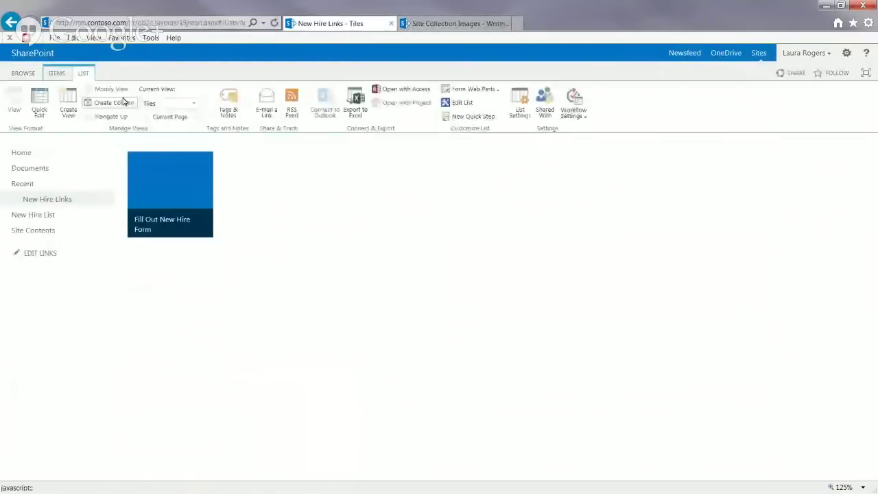
pyautogui.click(174, 104)
pyautogui.click(164, 155)
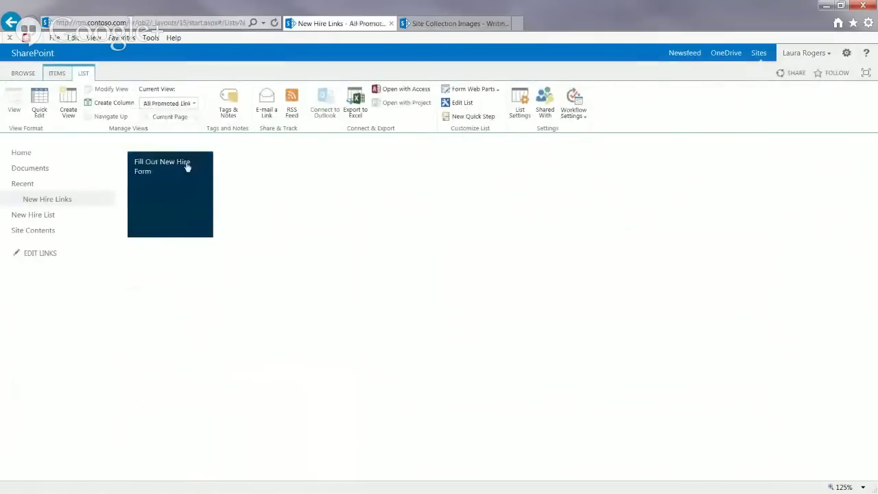
# Step: Edit the Fill Out New Hire Form item, pasting the Writing.jpg address as its Background Image Location, and save
pyautogui.click(270, 212)
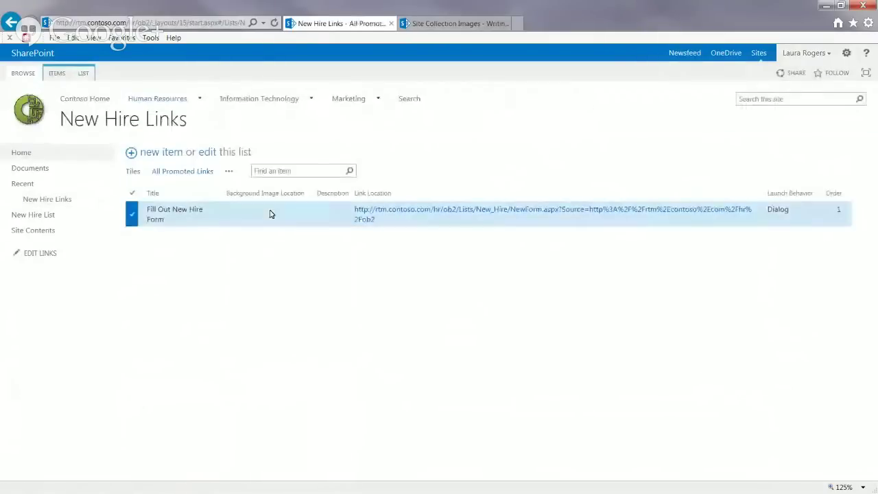
pyautogui.click(66, 73)
pyautogui.click(95, 105)
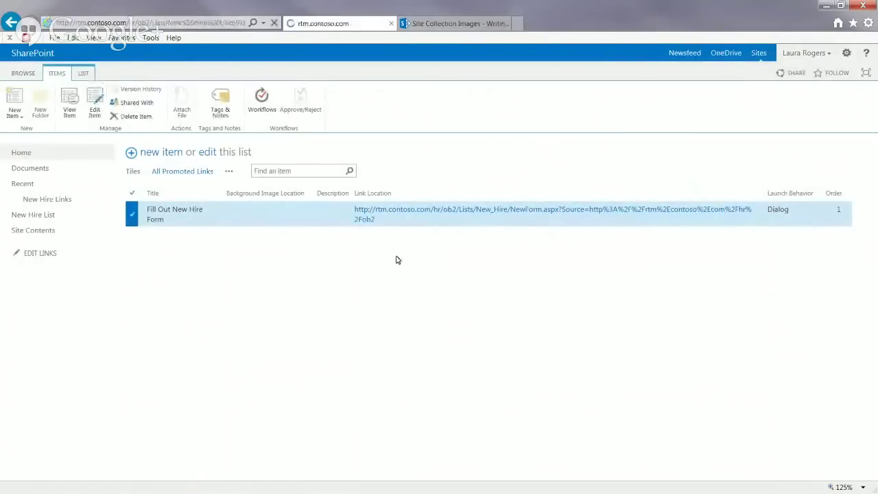
pyautogui.click(256, 189)
pyautogui.hotkey('ctrl', 'v')
pyautogui.click(262, 212)
pyautogui.click(386, 402)
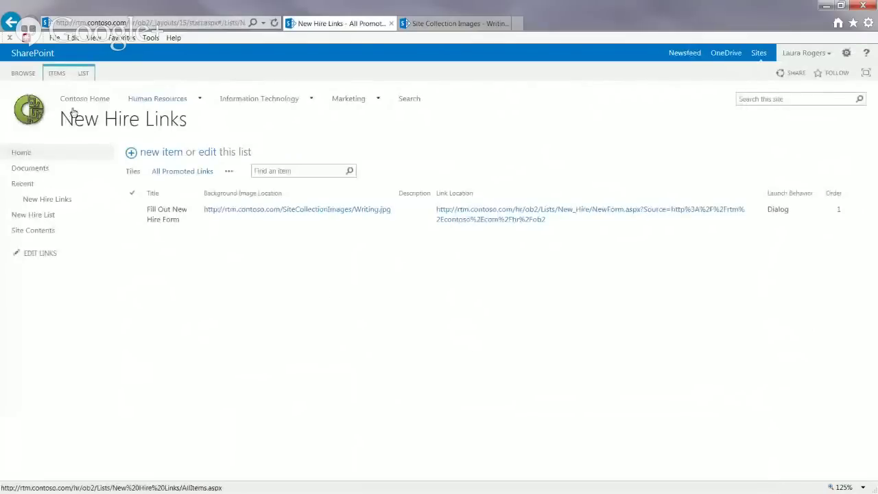
# Step: From the Onboarding Demo home page, test the tile opens the New Hire List new-item form, then close it
pyautogui.click(21, 153)
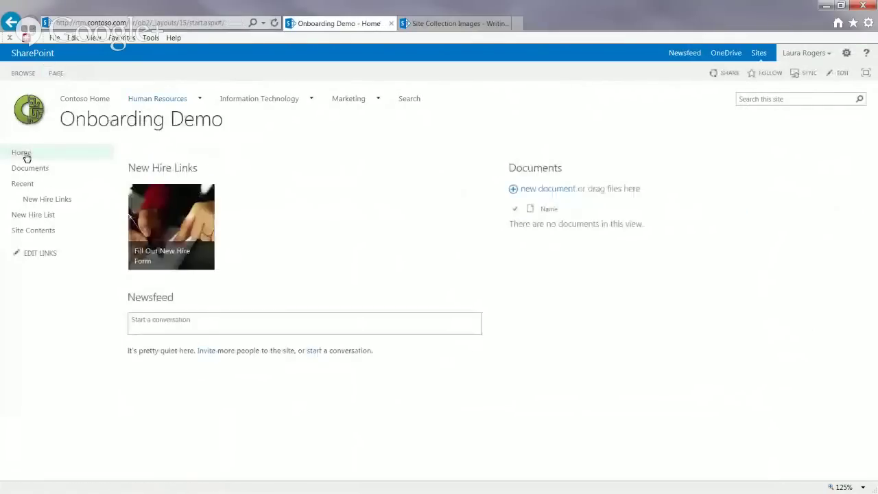
pyautogui.click(147, 202)
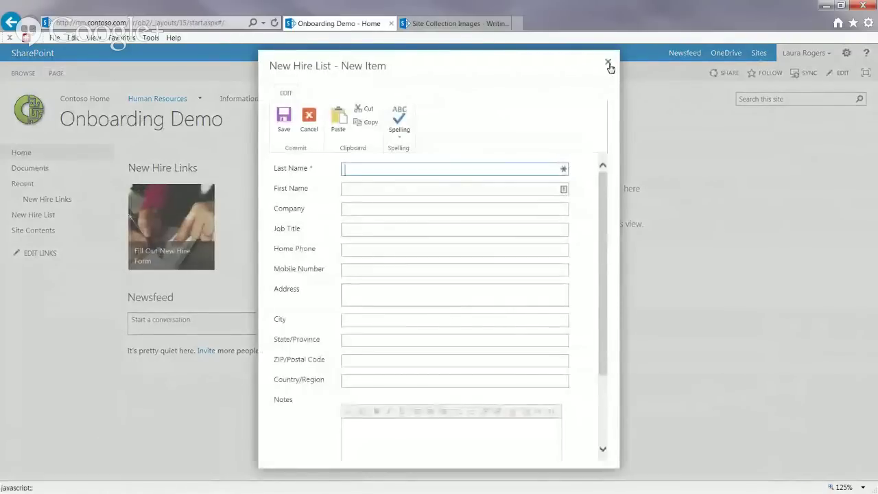
pyautogui.click(608, 62)
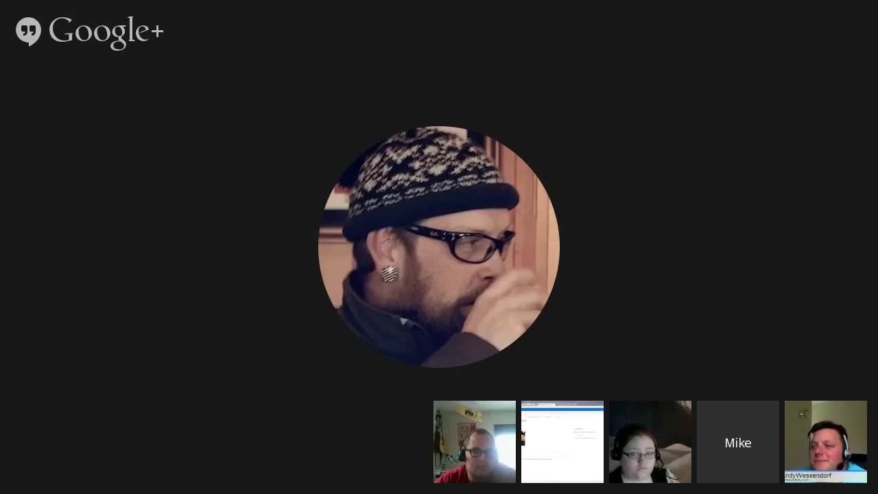